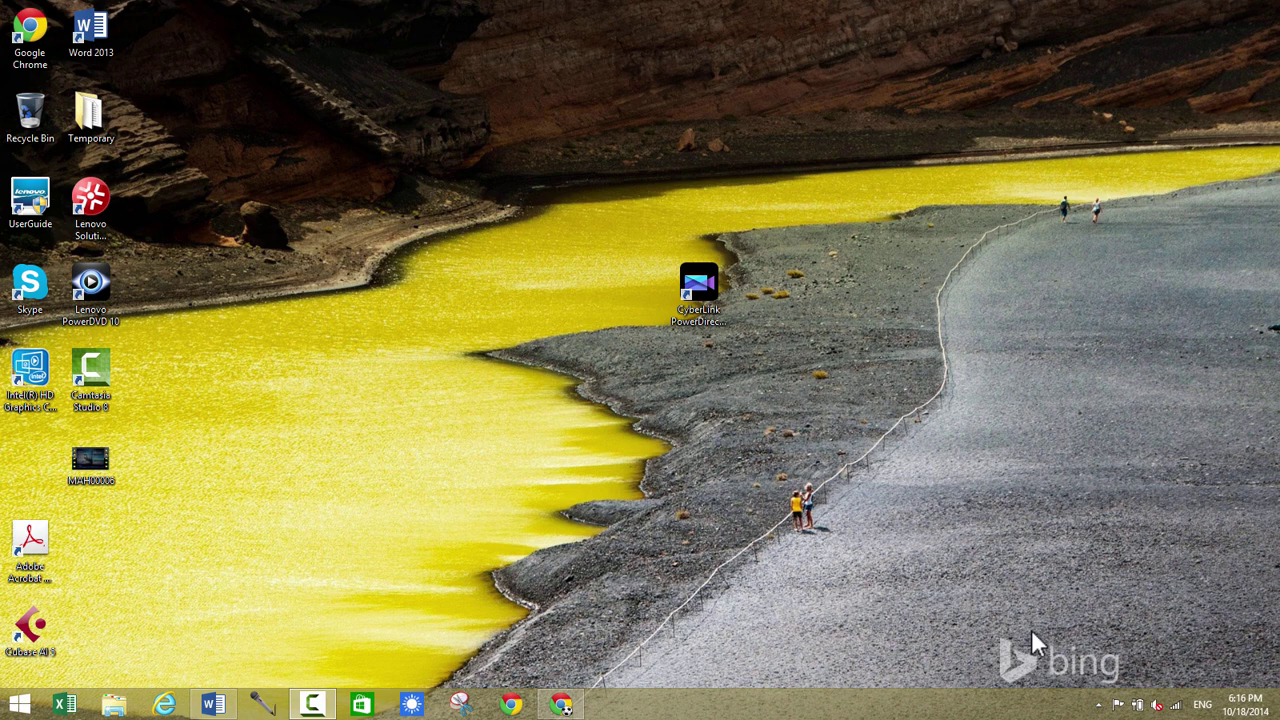
# Launch PowerDirector 13 with administrator rights
pyautogui.click(692, 289)
pyautogui.click(845, 262)
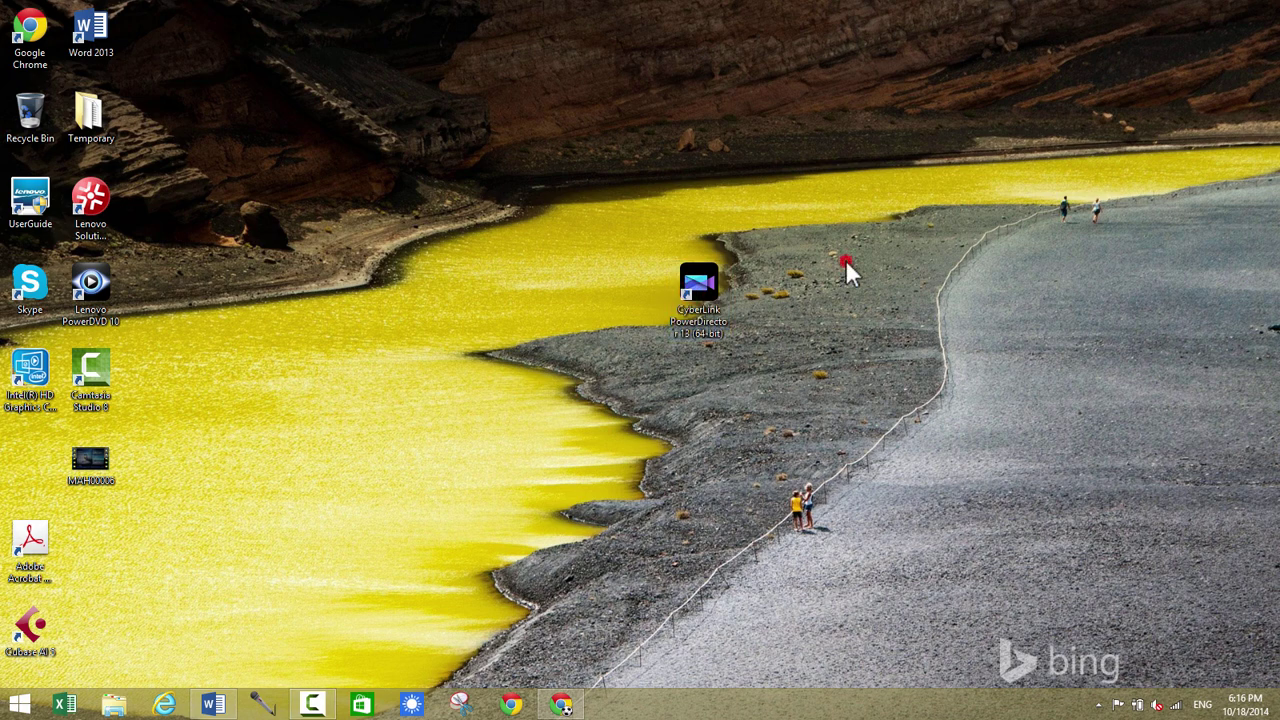
pyautogui.rightClick(708, 292)
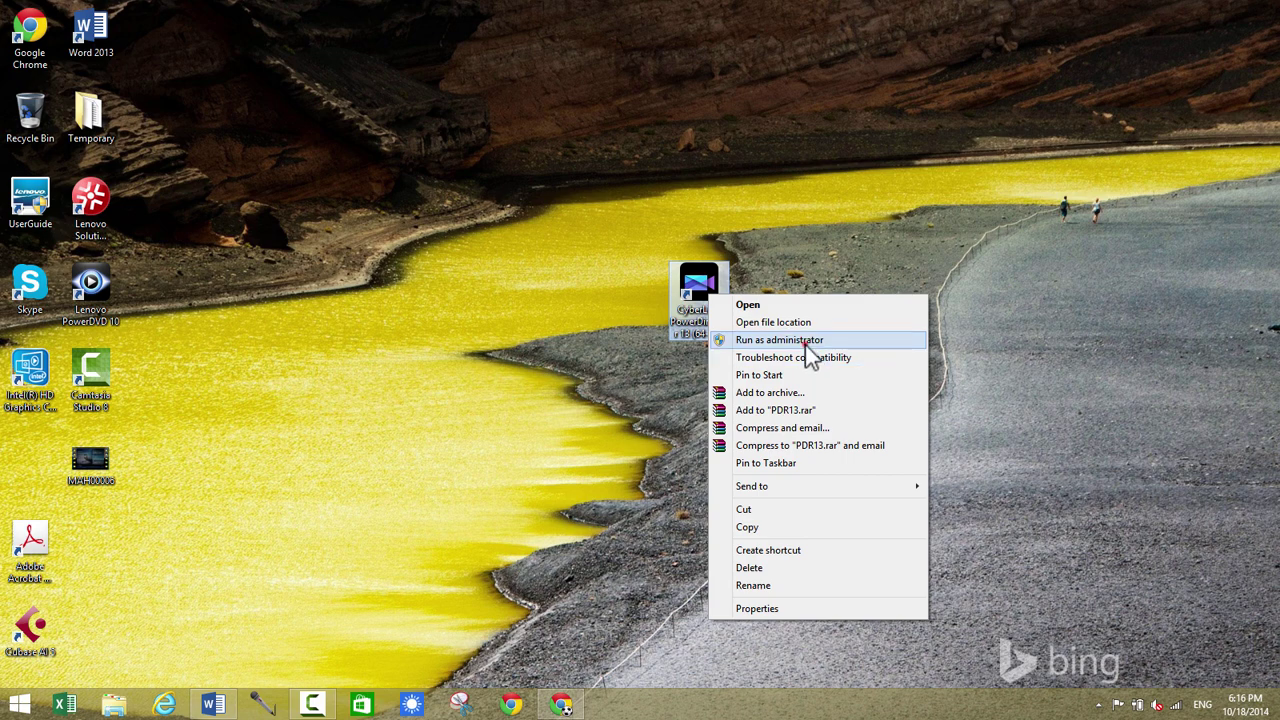
pyautogui.click(803, 339)
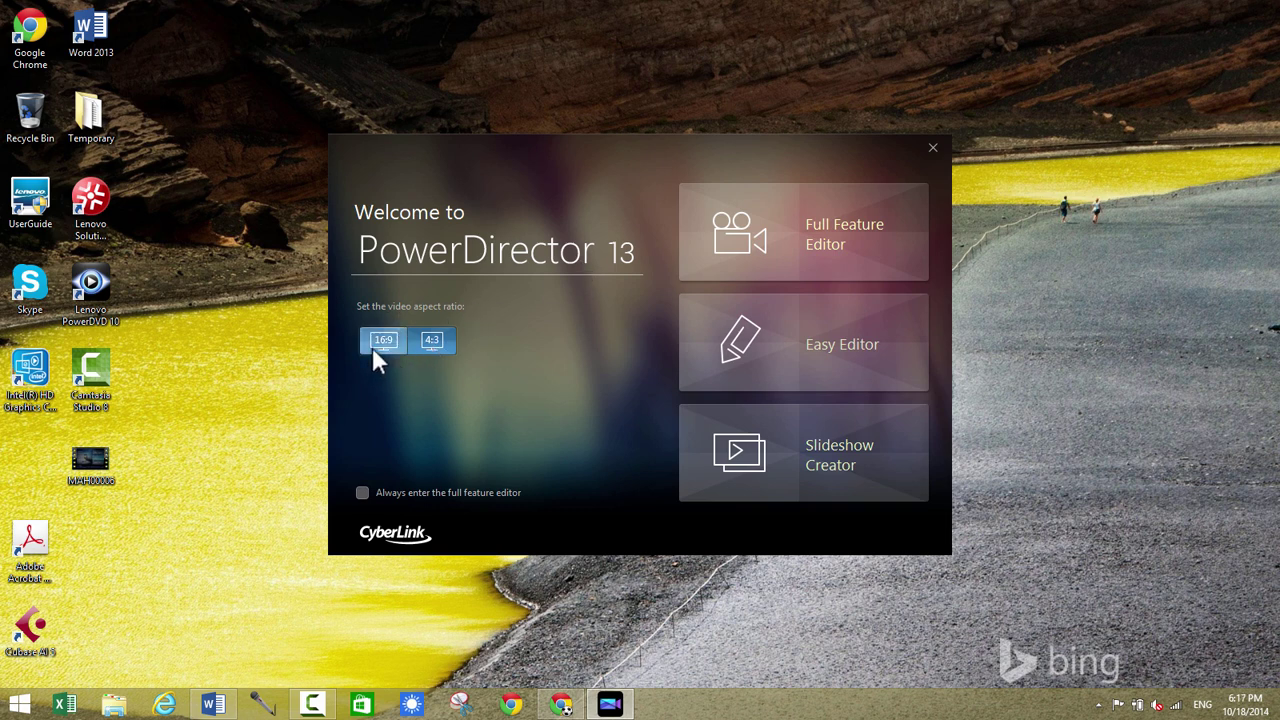
# Choose the 4:3 aspect ratio and enter the Full Feature Editor
pyautogui.click(372, 347)
pyautogui.click(430, 350)
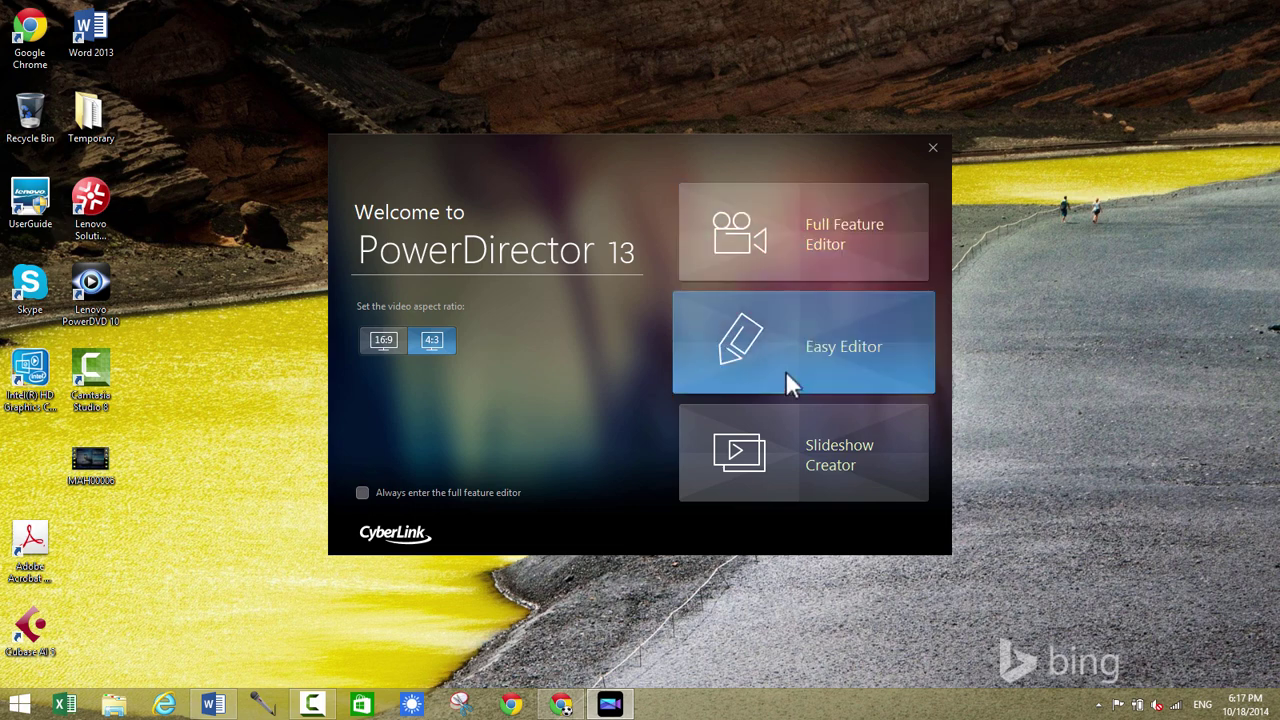
pyautogui.click(845, 240)
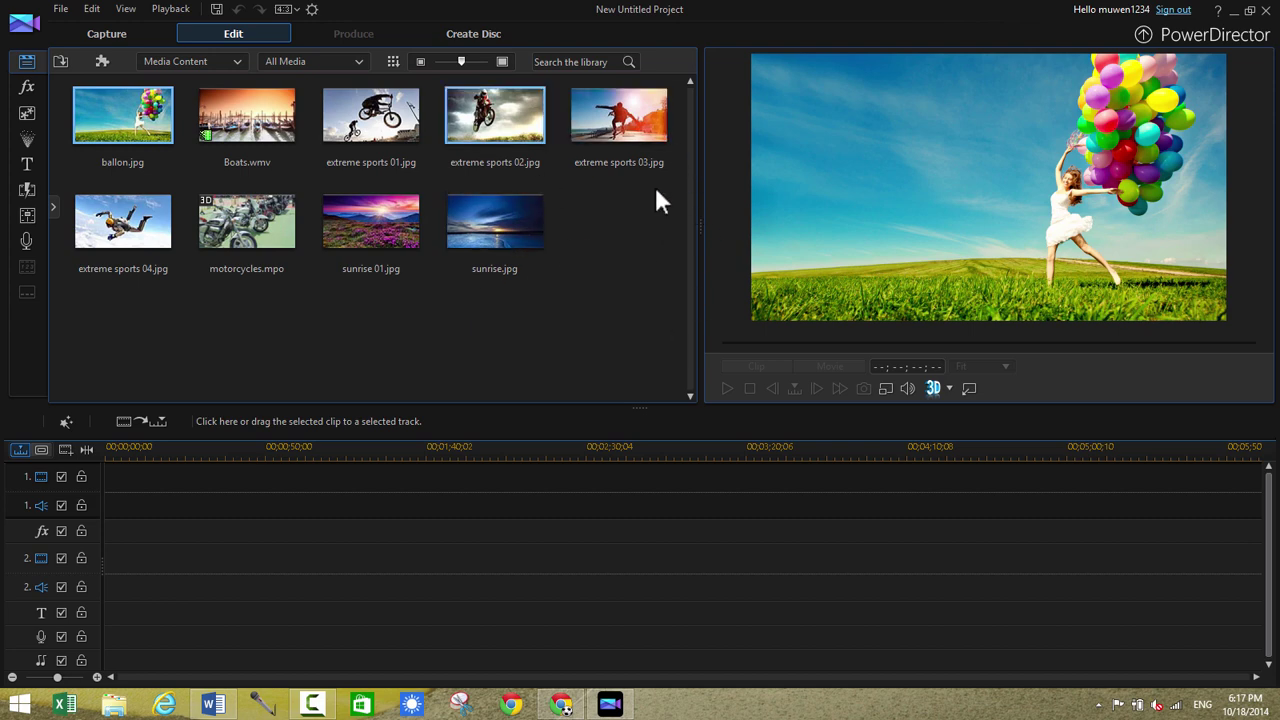
# Glance at the Effect Room, then return to the Media Room showing the nine sample items
pyautogui.click(33, 95)
pyautogui.click(26, 62)
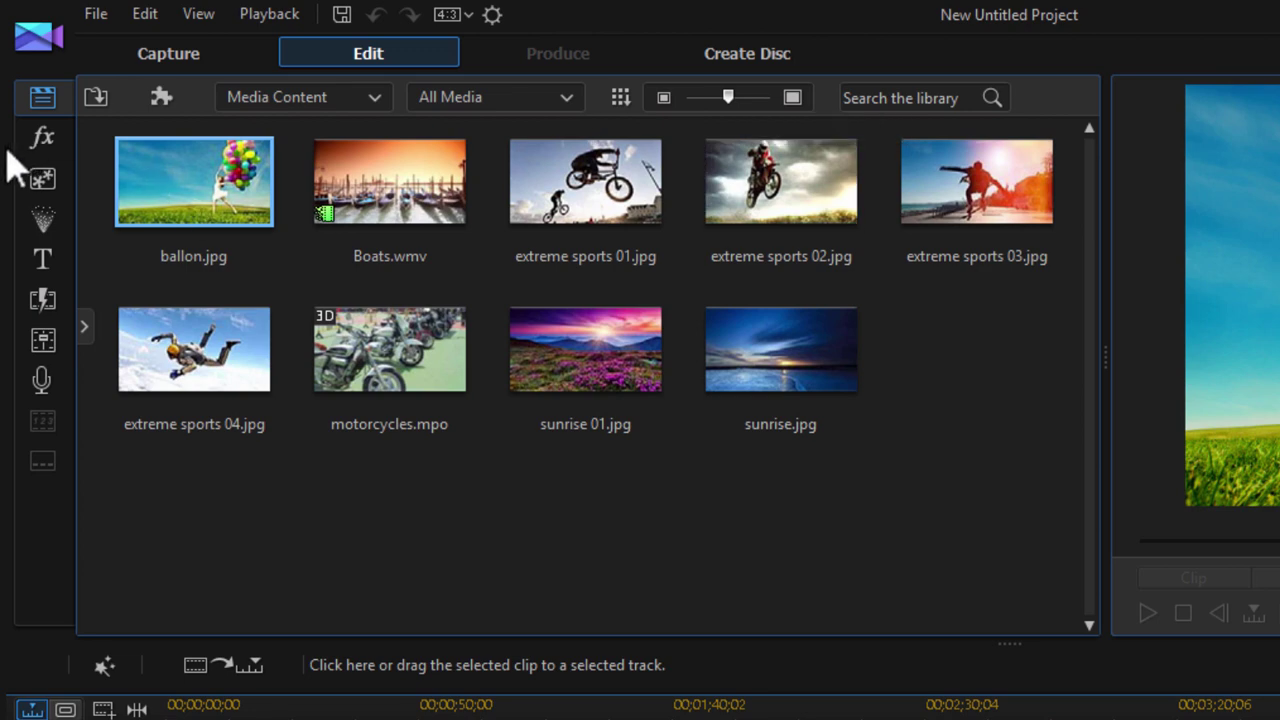
pyautogui.click(40, 140)
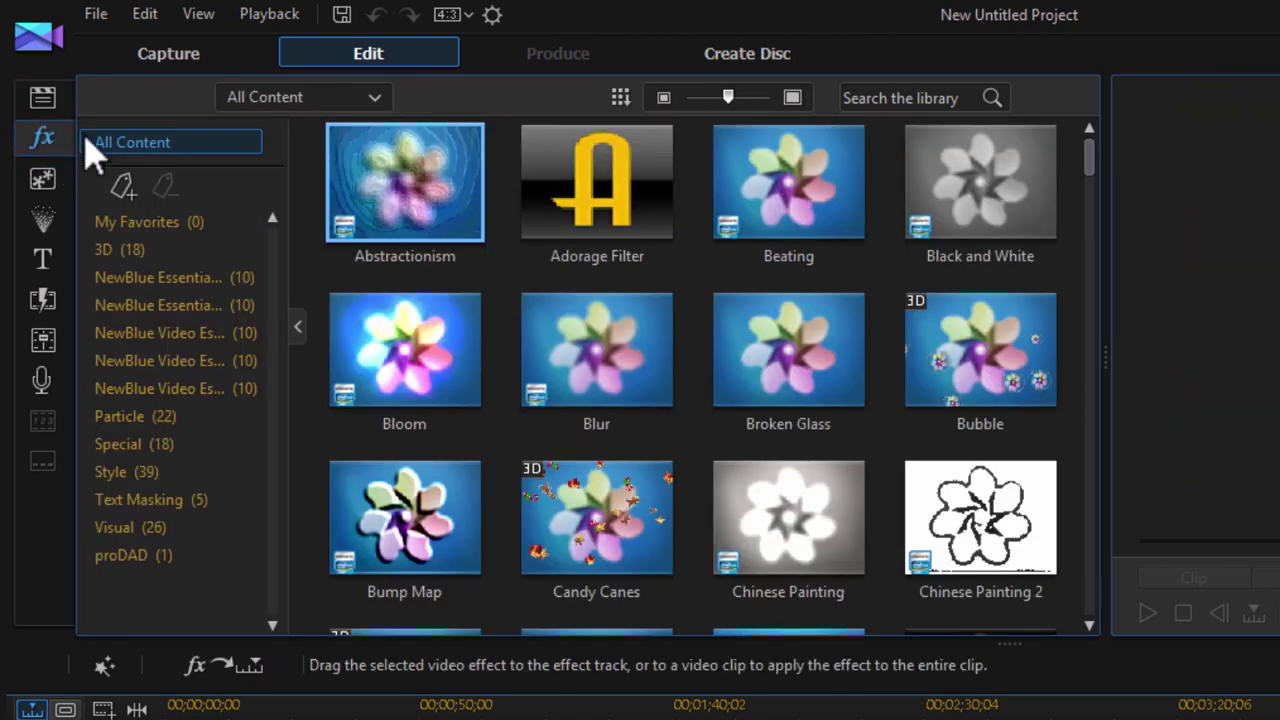
pyautogui.moveTo(1090, 158); pyautogui.dragTo(1078, 338)
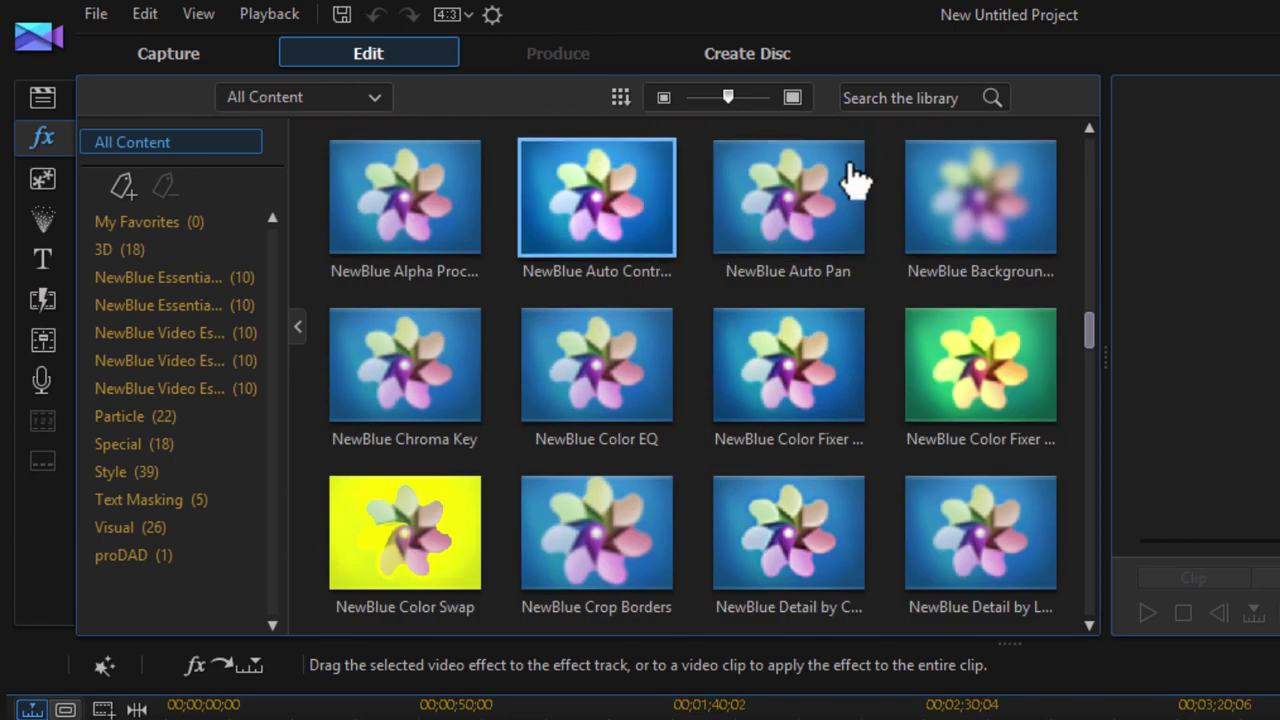
pyautogui.click(38, 192)
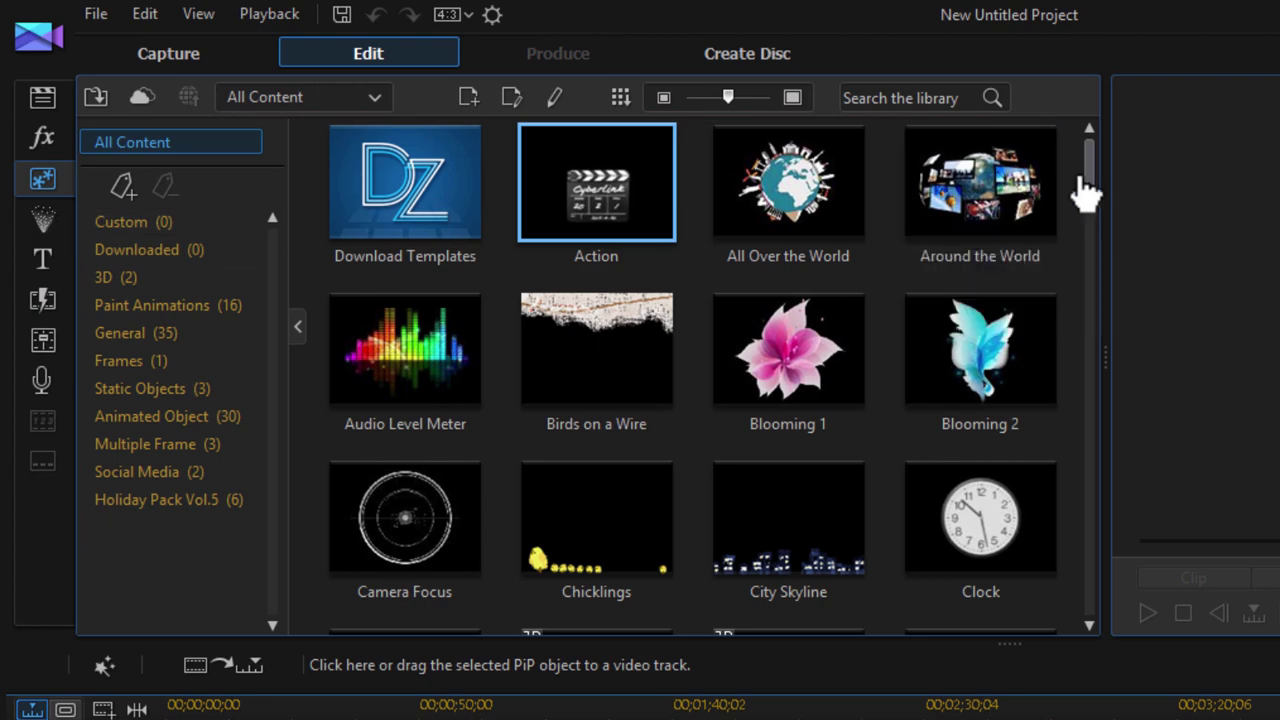
pyautogui.moveTo(1085, 195); pyautogui.dragTo(40, 229)
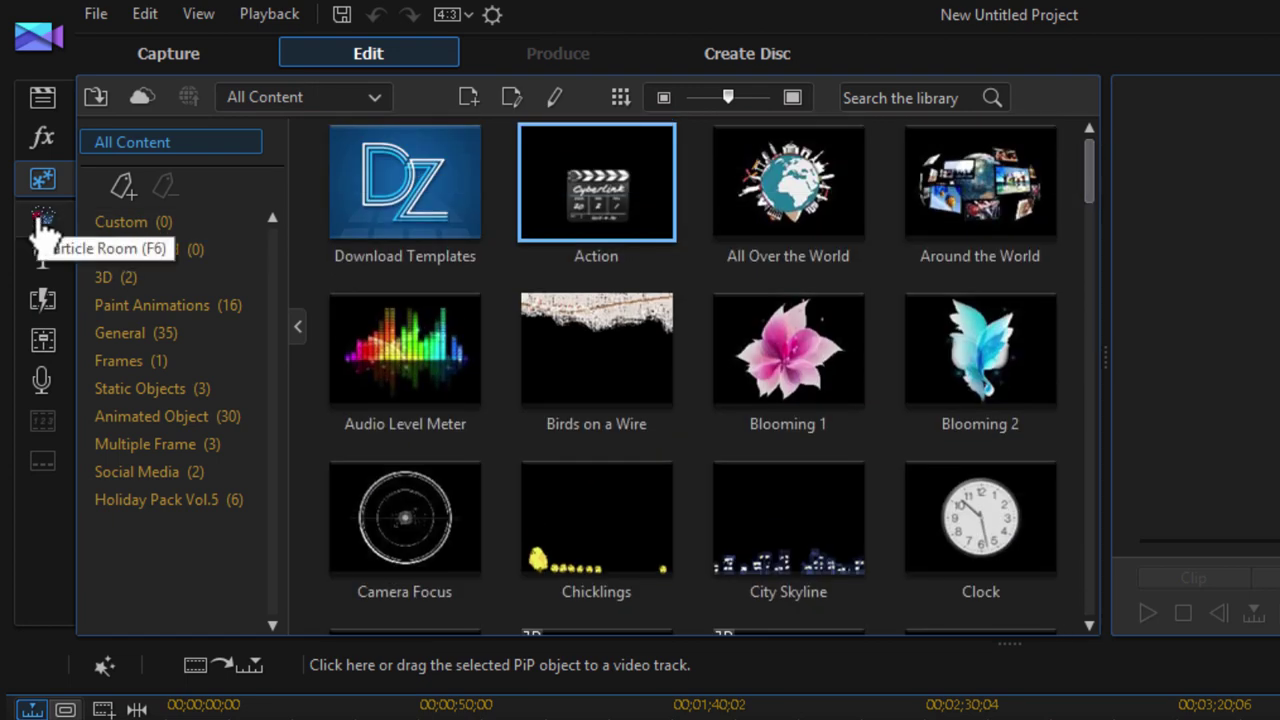
pyautogui.click(40, 222)
pyautogui.moveTo(1089, 166); pyautogui.dragTo(688, 272)
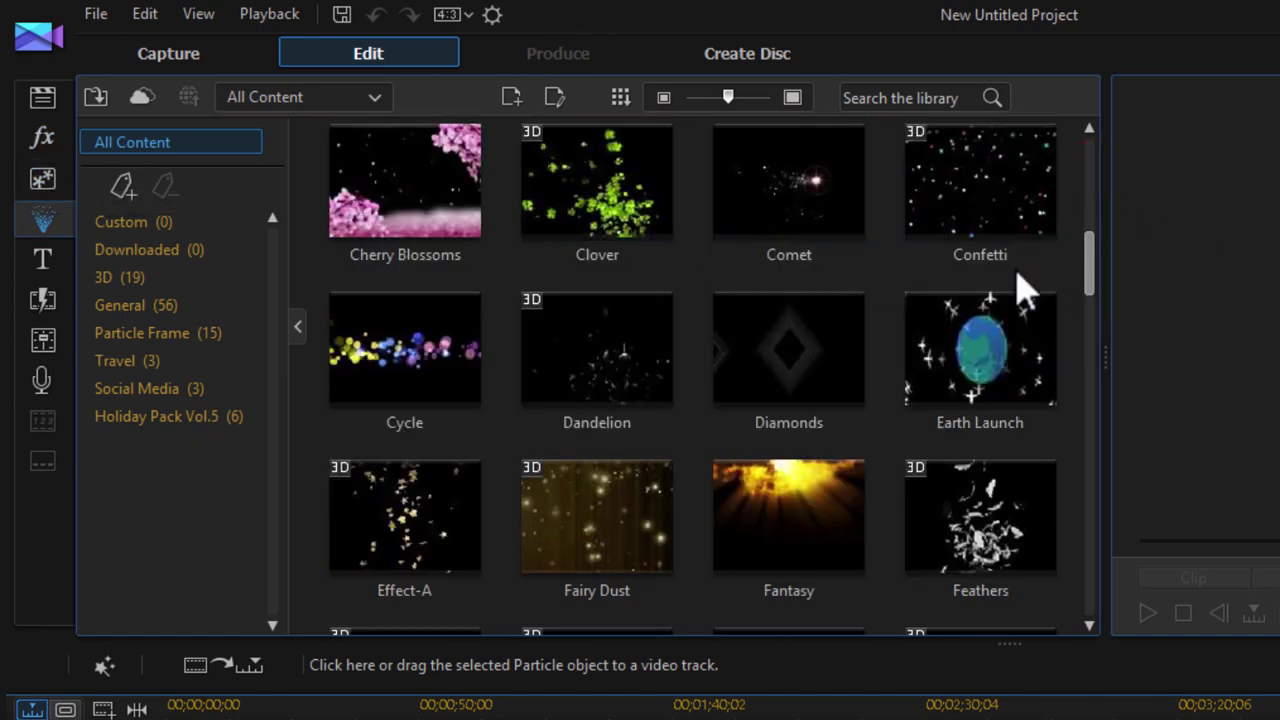
pyautogui.moveTo(1088, 240); pyautogui.dragTo(880, 350)
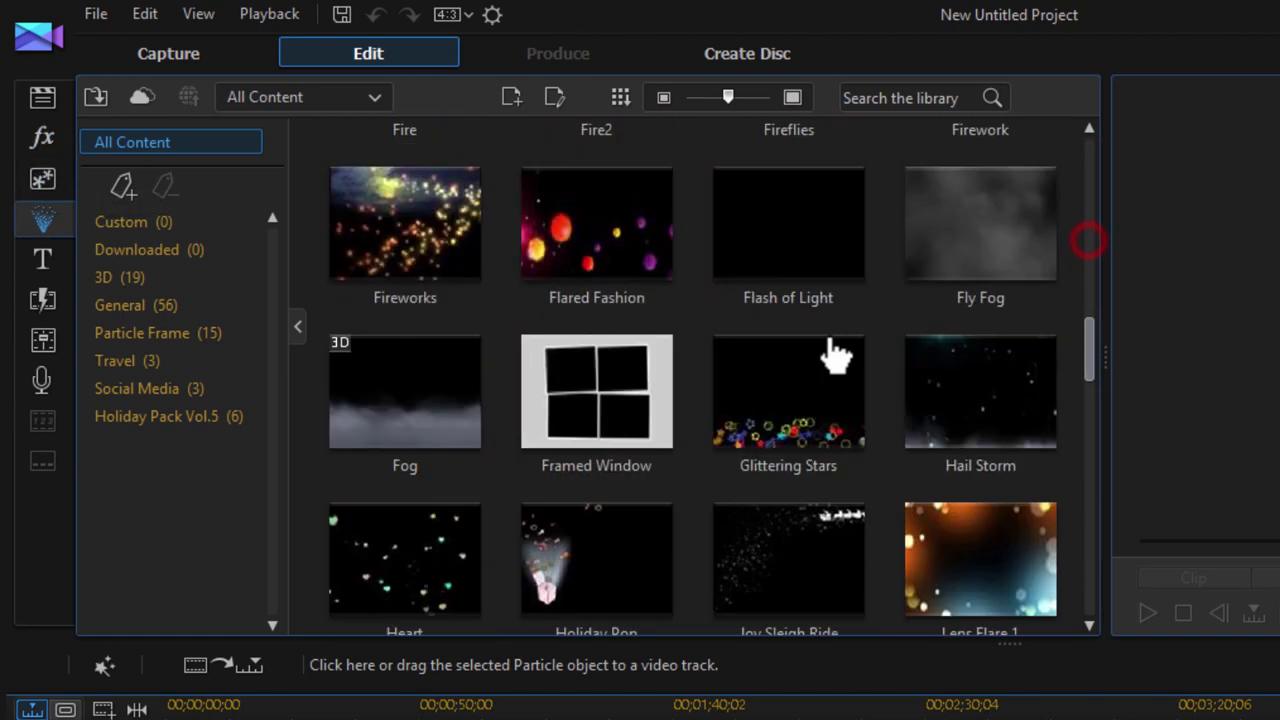
pyautogui.click(48, 260)
pyautogui.moveTo(997, 254); pyautogui.dragTo(1088, 200)
pyautogui.moveTo(1088, 152)
pyautogui.mouseDown()
pyautogui.moveTo(1088, 214)
pyautogui.moveTo(1088, 150)
pyautogui.mouseUp()
pyautogui.scroll(-1, 675, 405)
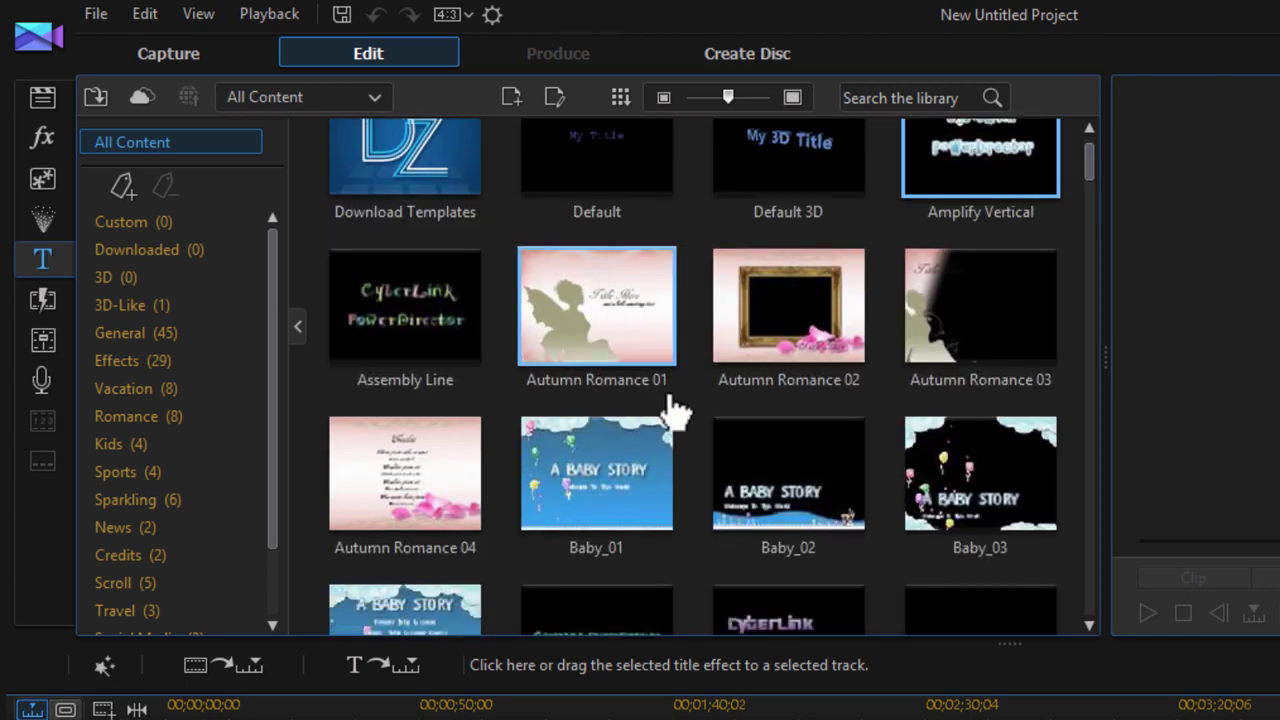
pyautogui.click(42, 300)
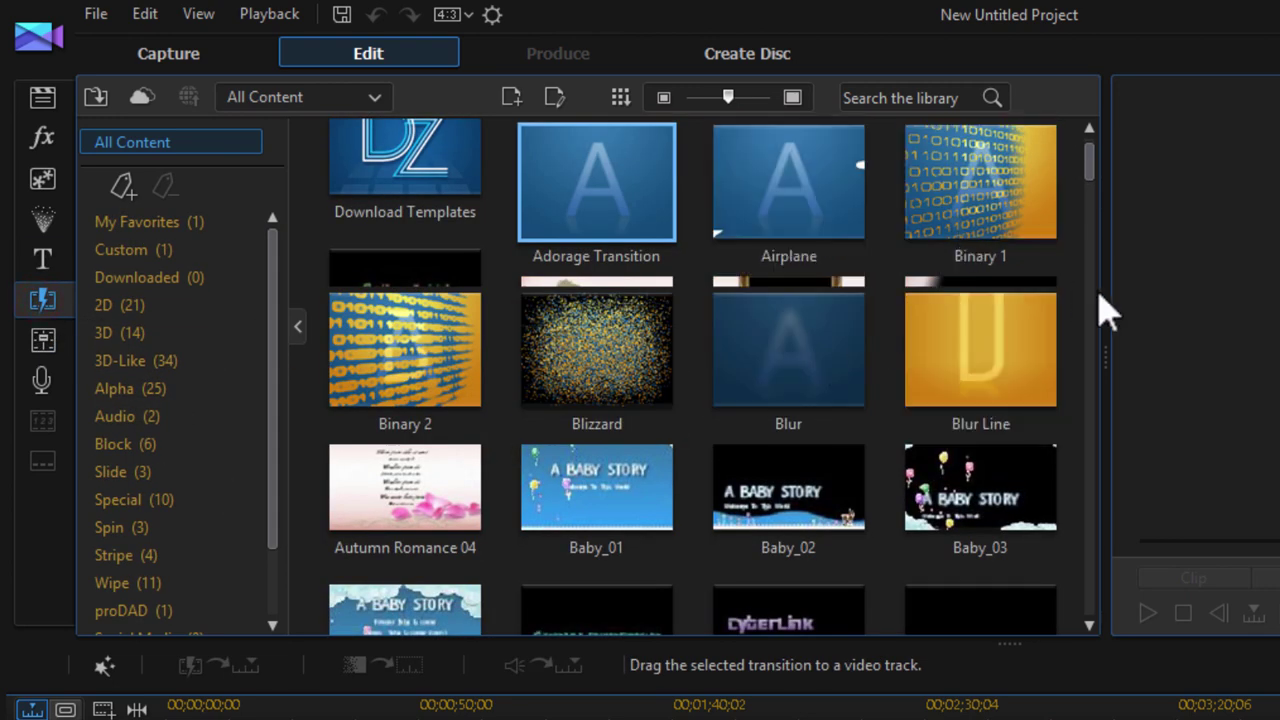
pyautogui.moveTo(1094, 160)
pyautogui.mouseDown()
pyautogui.moveTo(1100, 235)
pyautogui.moveTo(1094, 177)
pyautogui.mouseUp()
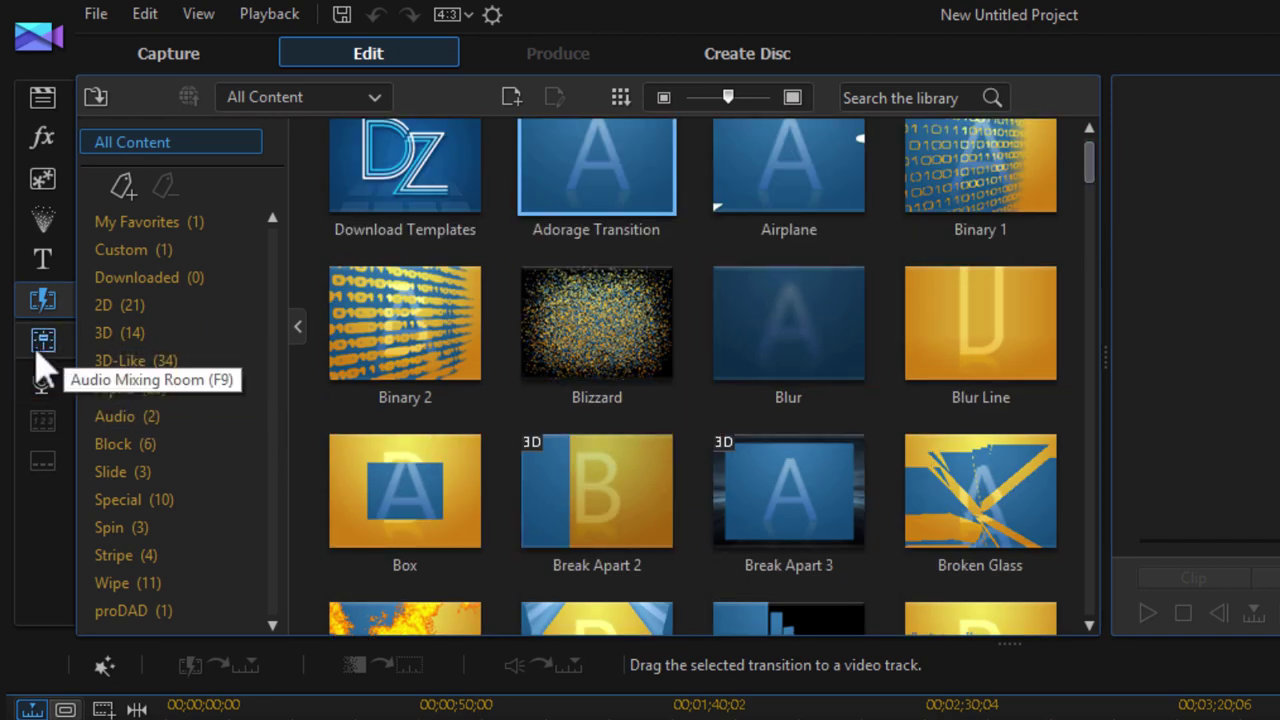
pyautogui.click(42, 341)
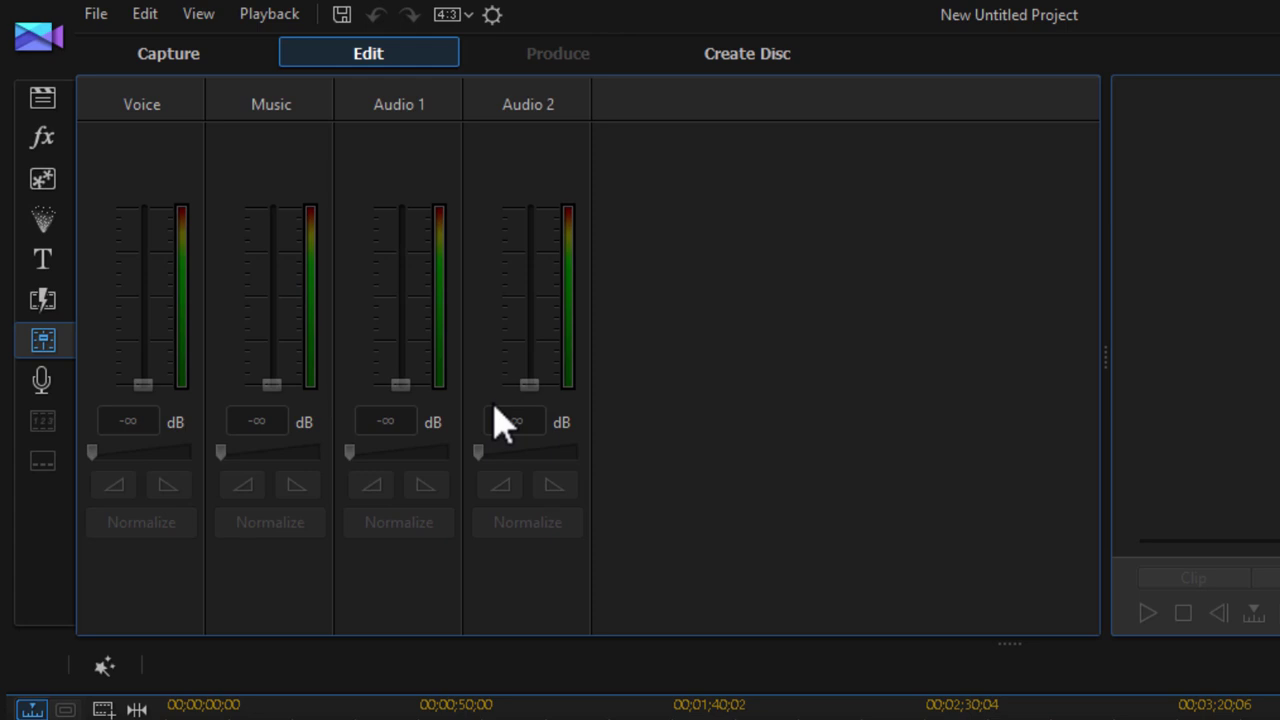
pyautogui.click(51, 379)
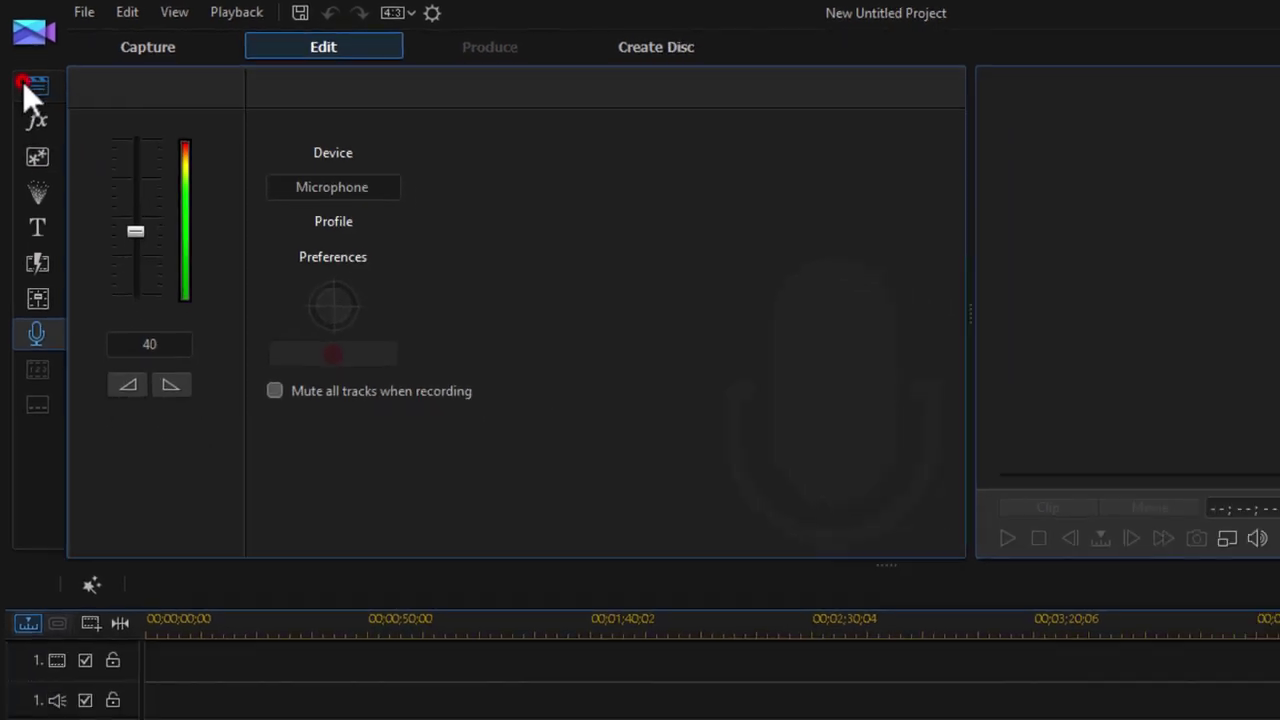
# Preview the MultiCam Designer from the plug-ins list, close it, and reopen the designer tools list
pyautogui.click(26, 84)
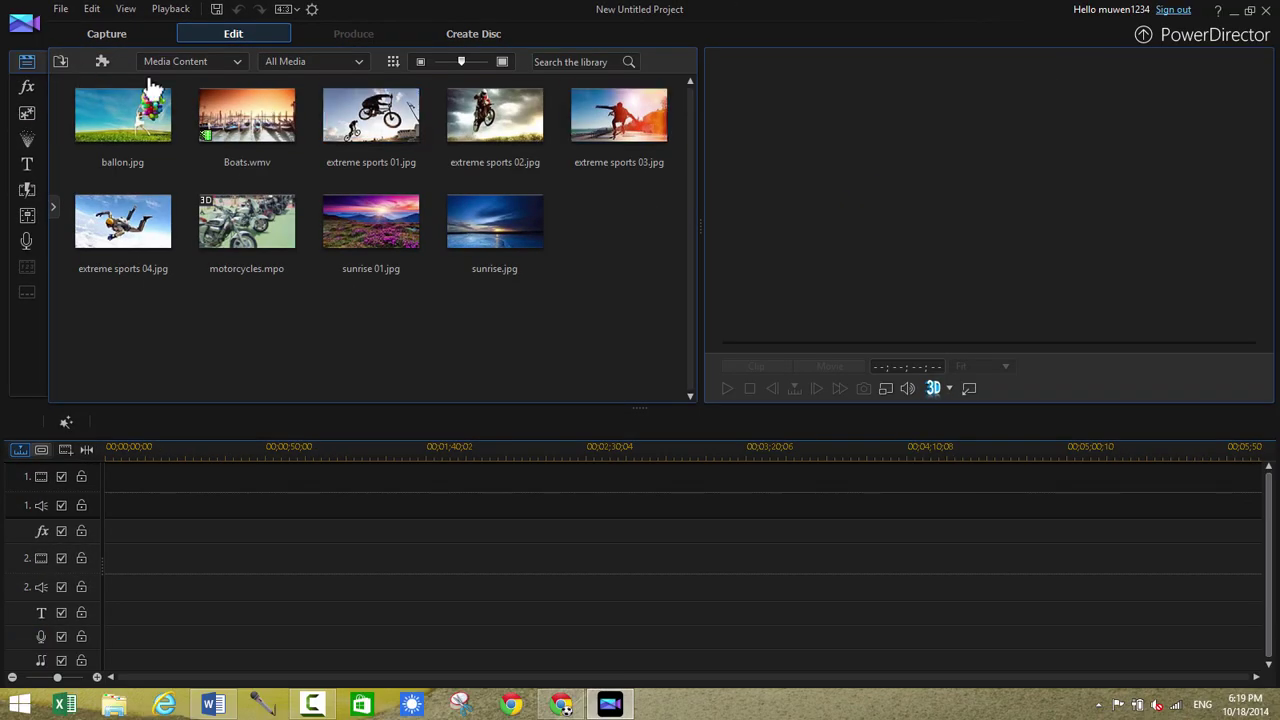
pyautogui.click(101, 60)
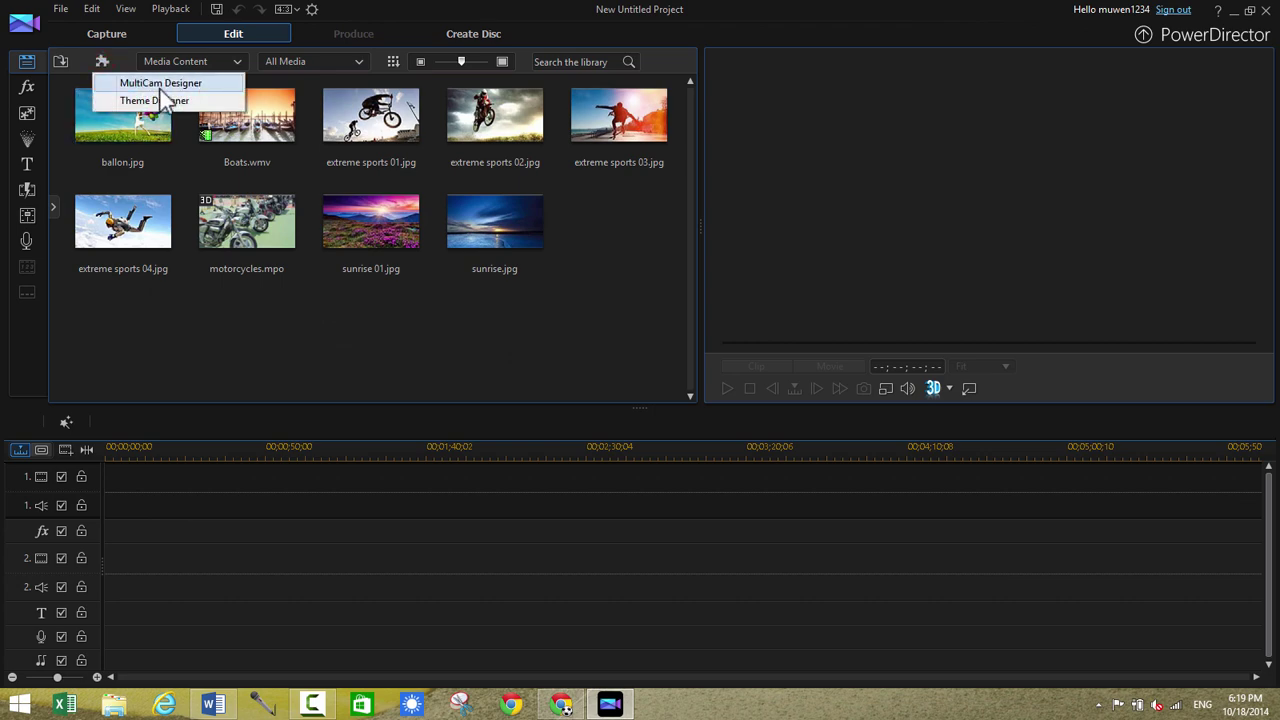
pyautogui.click(160, 84)
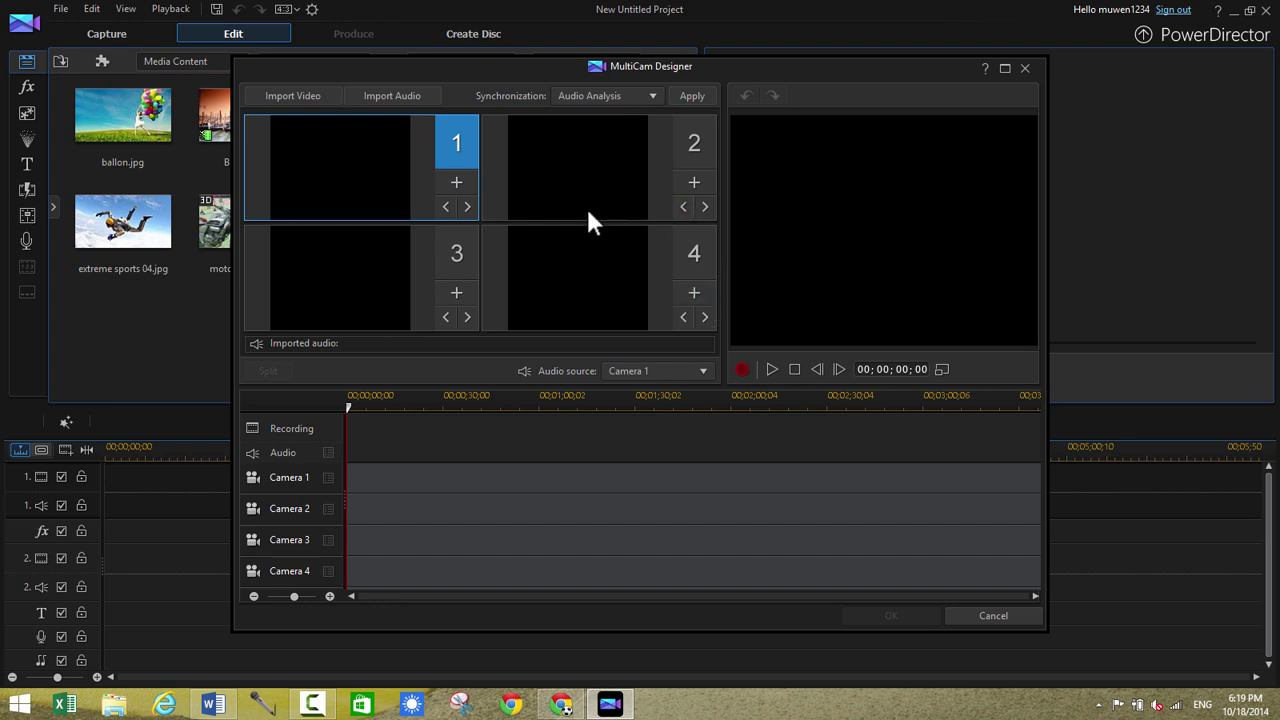
pyautogui.click(543, 200)
pyautogui.click(502, 268)
pyautogui.click(1024, 68)
pyautogui.click(104, 58)
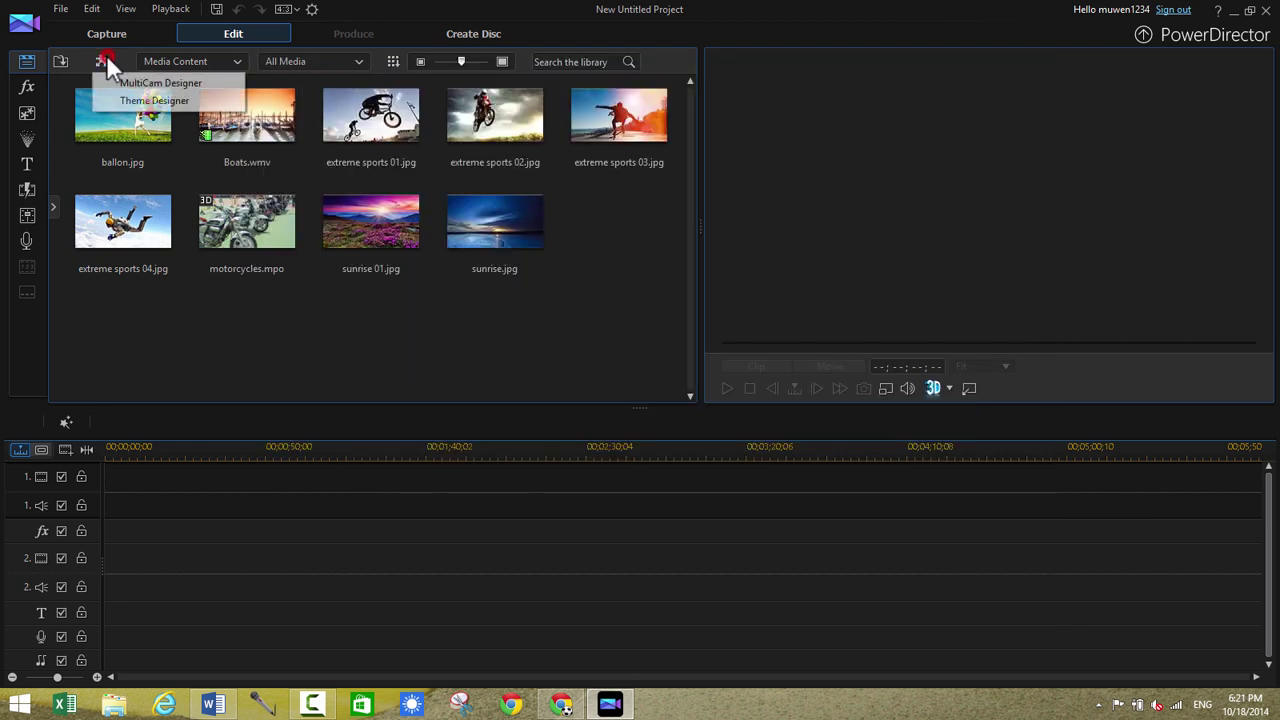
# In Theme Designer, tick Voyage of Discovery 2.0, preview Opening and Middle 1, and confirm
pyautogui.click(134, 102)
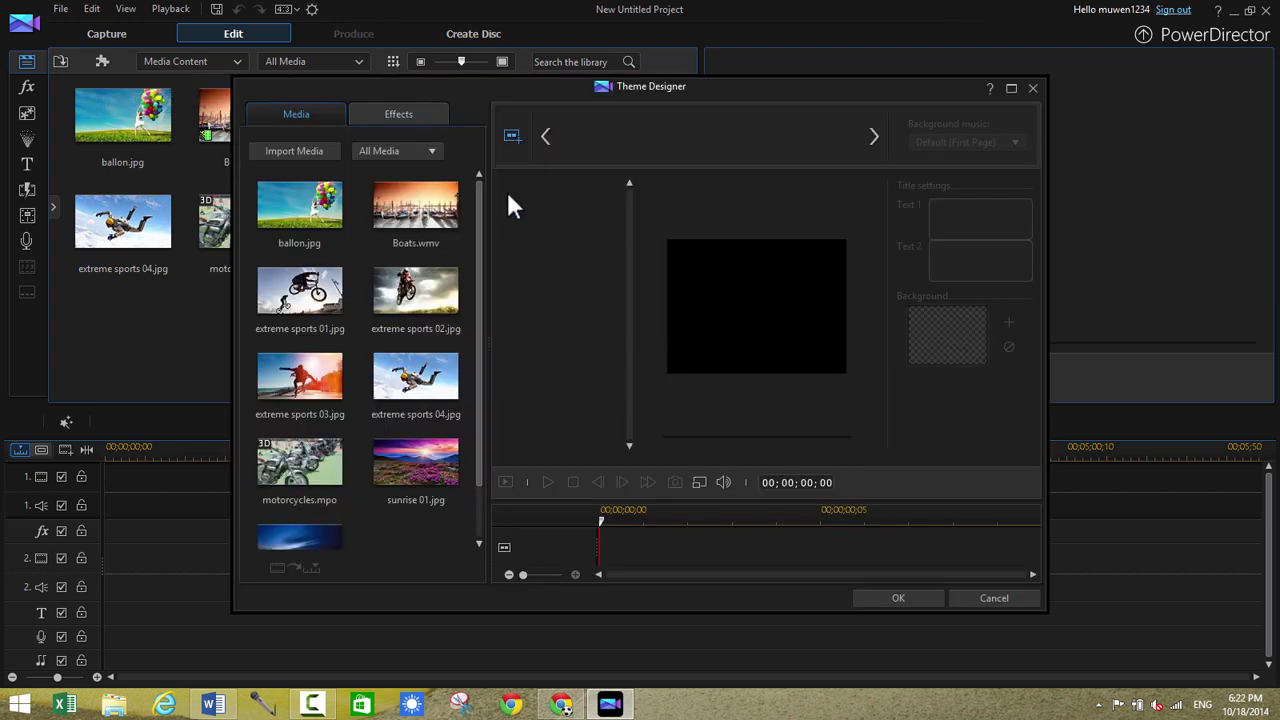
pyautogui.moveTo(541, 208); pyautogui.dragTo(539, 459)
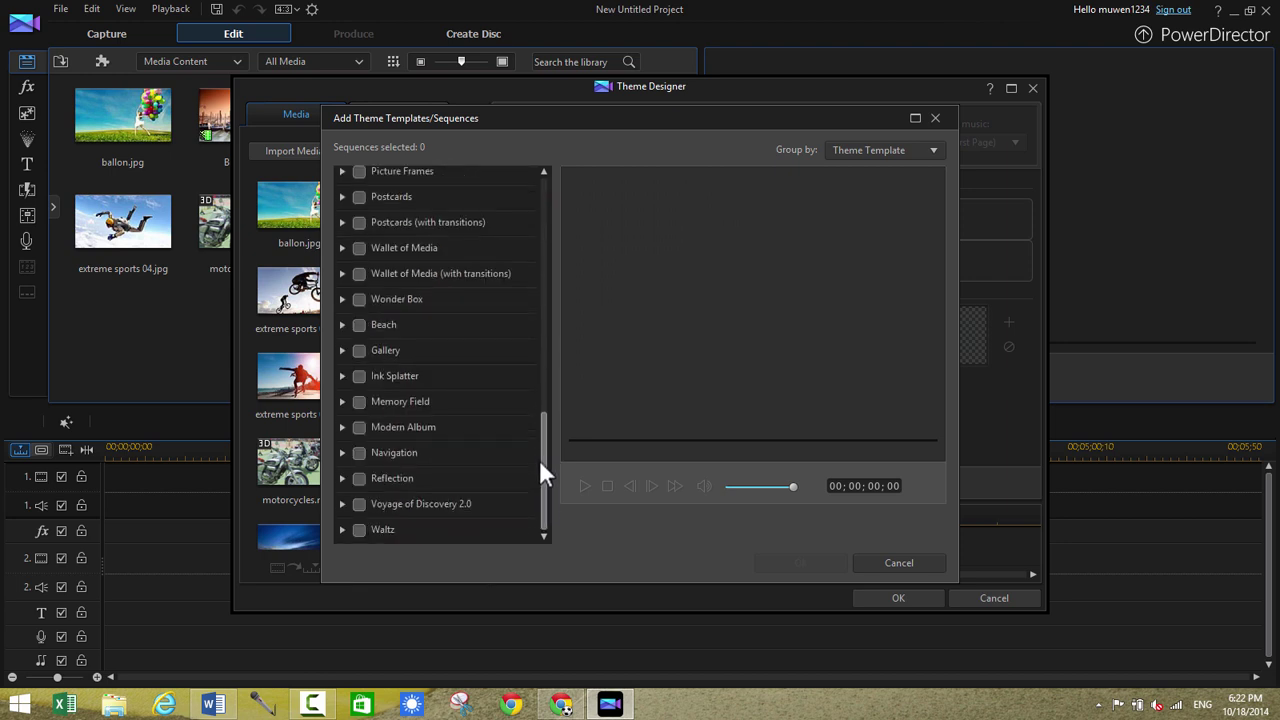
pyautogui.click(359, 504)
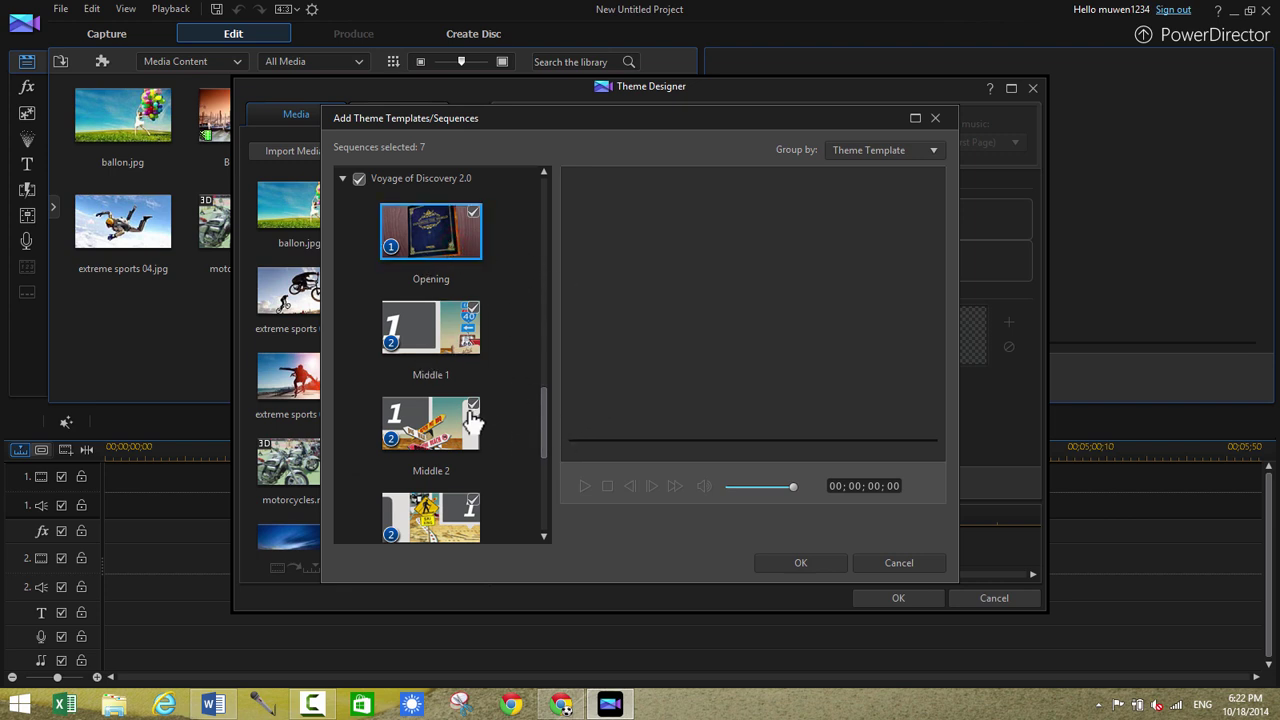
pyautogui.click(474, 229)
pyautogui.click(452, 372)
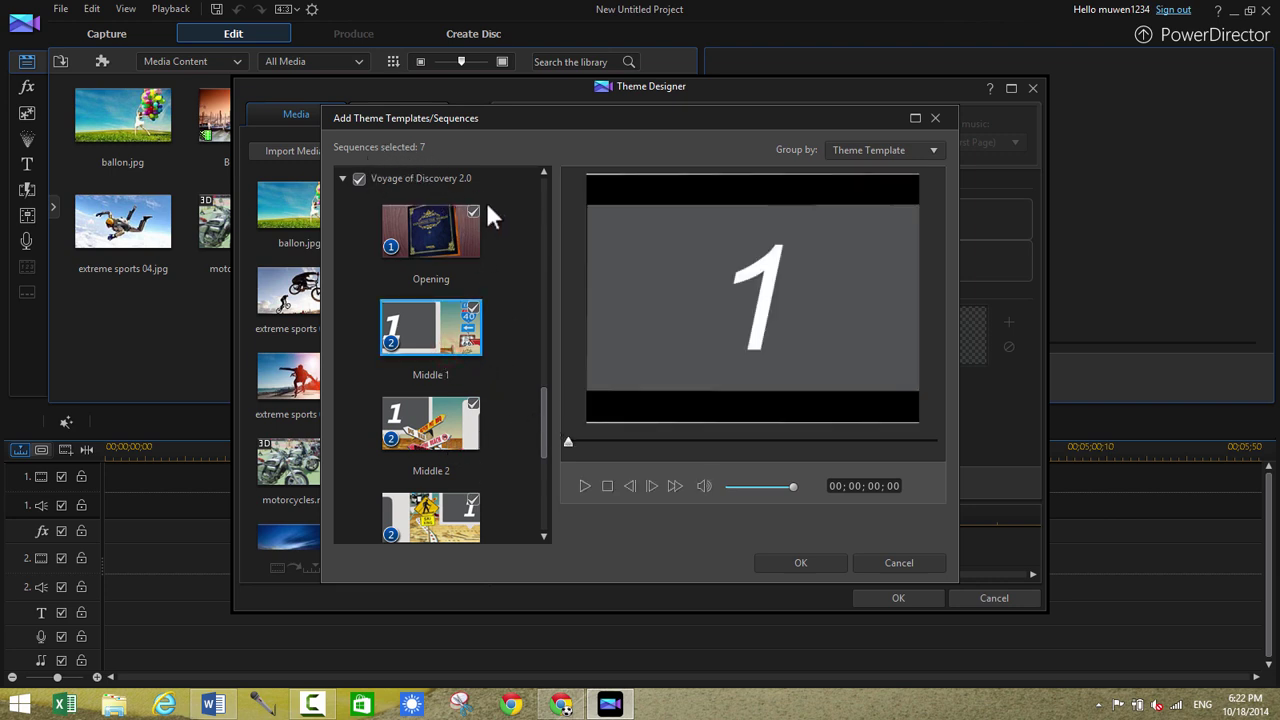
pyautogui.click(797, 562)
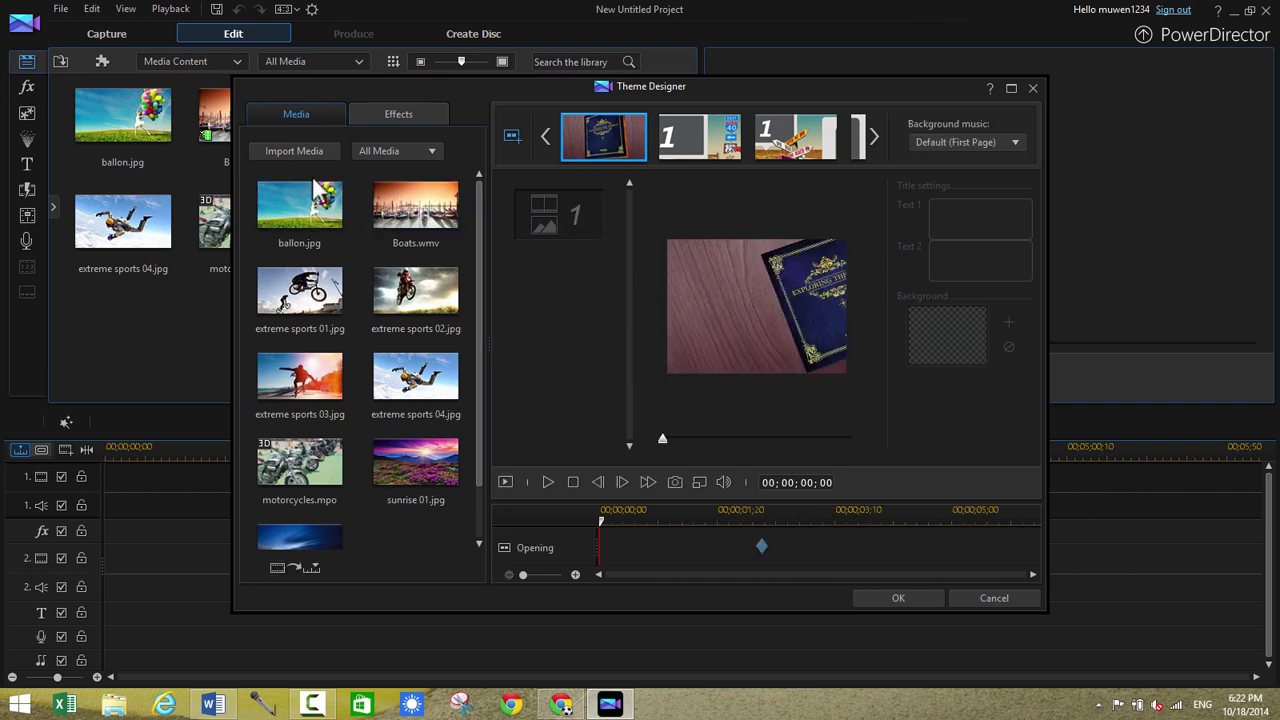
# Place extreme sports 02.jpg in the Opening slot and ballon.jpg in Middle 1's second slot
pyautogui.moveTo(481, 233); pyautogui.dragTo(562, 216)
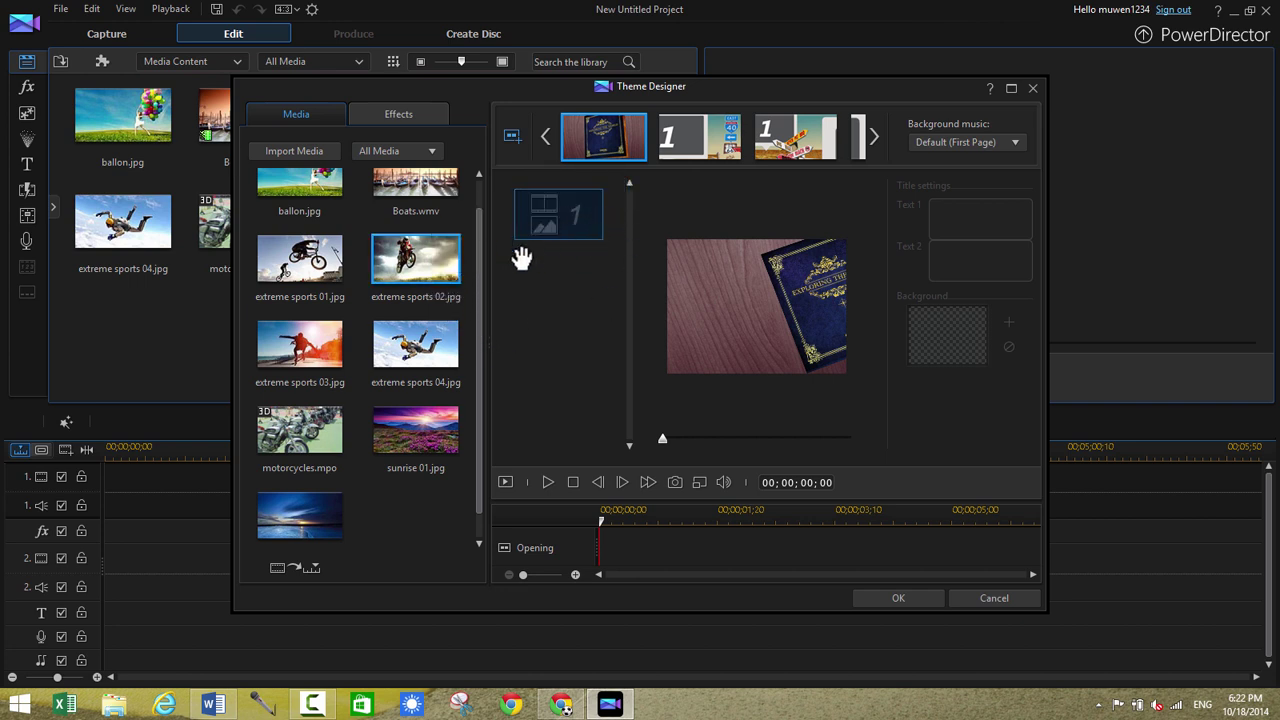
pyautogui.moveTo(567, 217)
pyautogui.mouseDown()
pyautogui.moveTo(580, 209)
pyautogui.moveTo(606, 229)
pyautogui.moveTo(572, 228)
pyautogui.mouseUp()
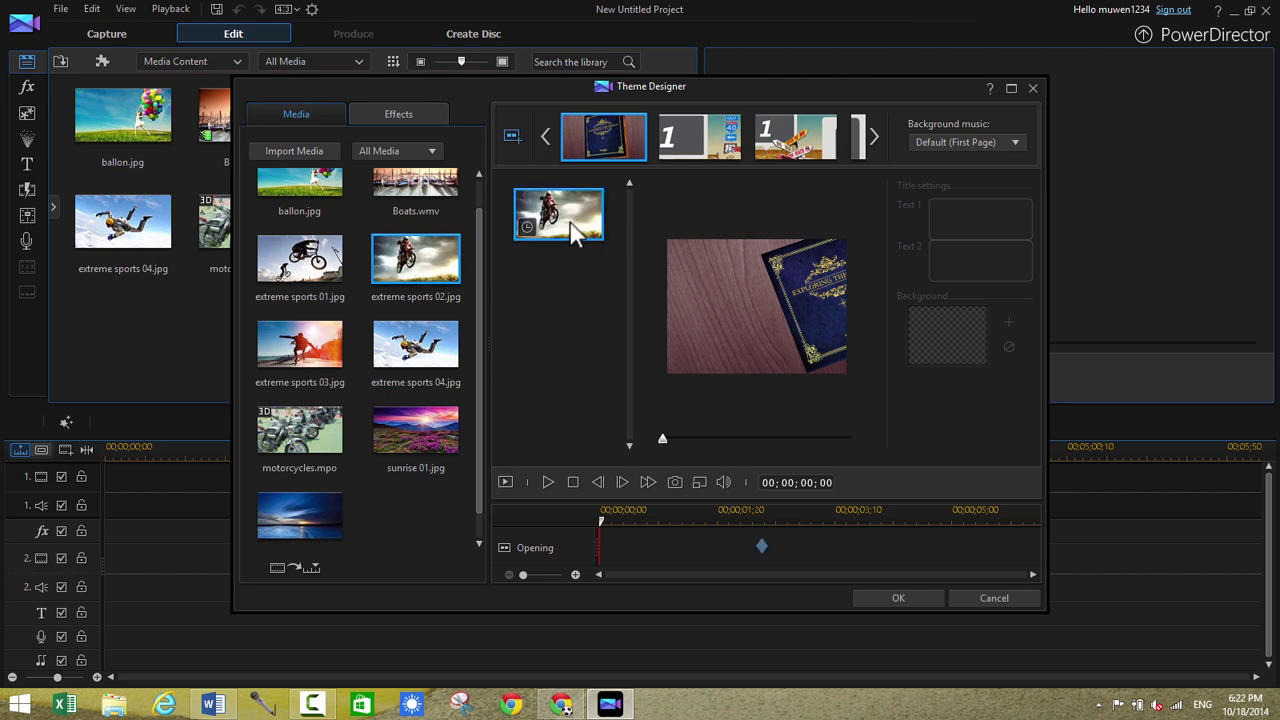
pyautogui.click(706, 146)
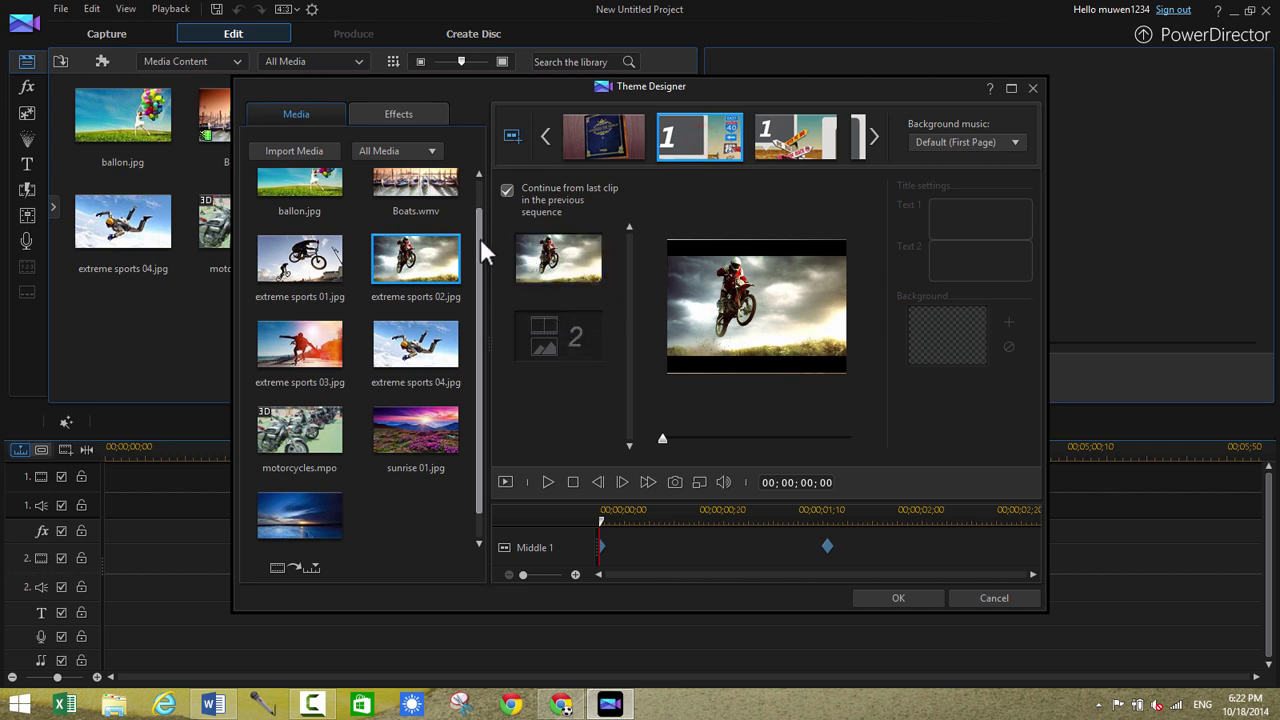
pyautogui.scroll(1, 480, 246)
pyautogui.moveTo(300, 212); pyautogui.dragTo(563, 343)
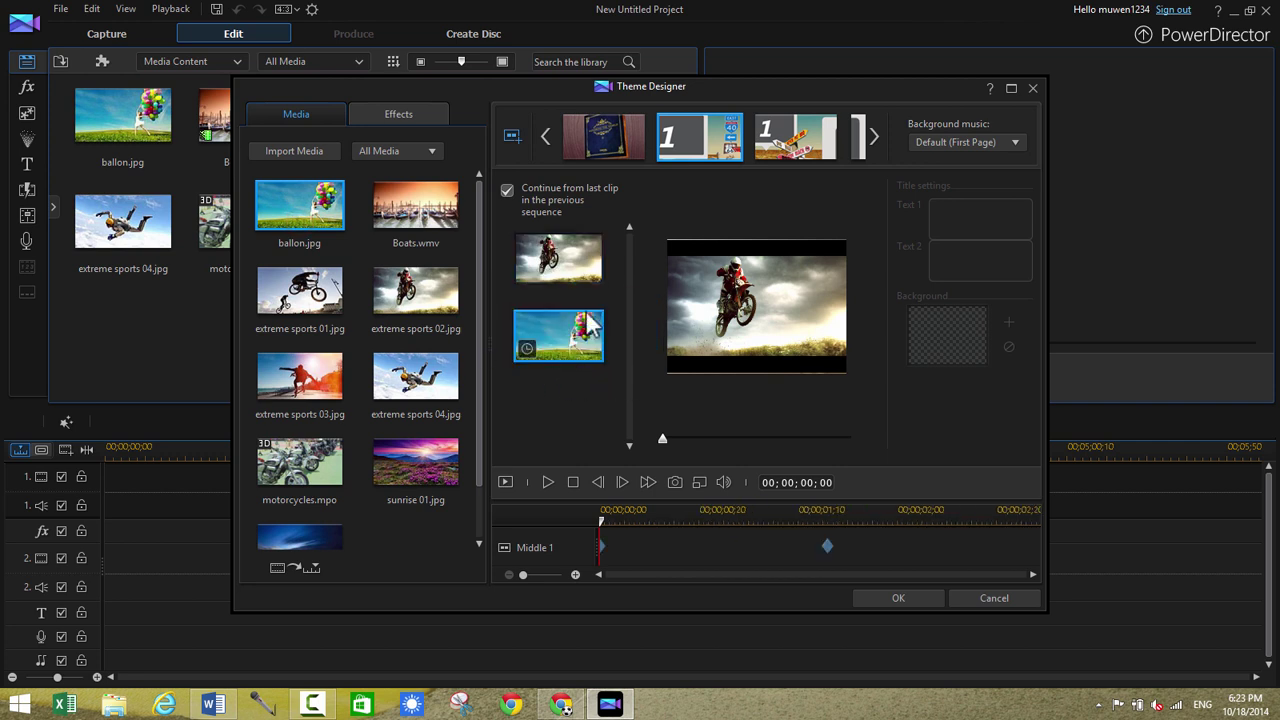
# Fill later pages with extreme sports 04.jpg, extreme sports 03.jpg and motorcycles.mpo
pyautogui.click(805, 150)
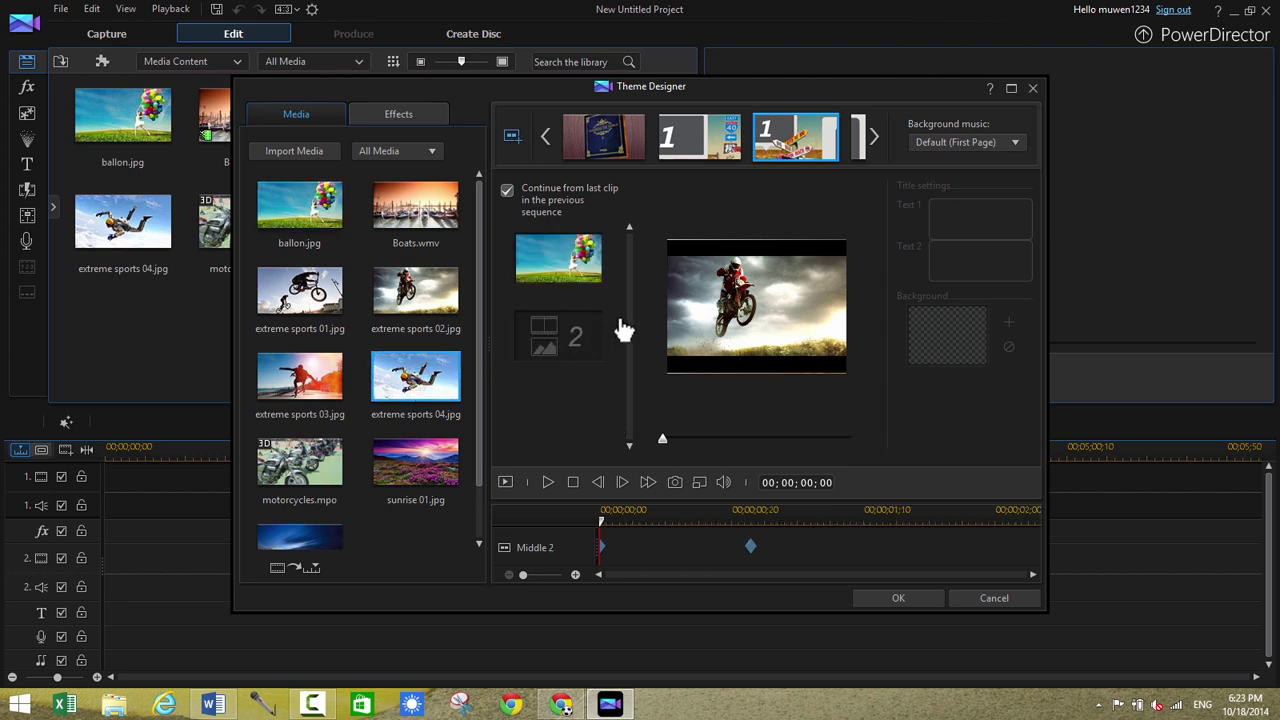
pyautogui.click(580, 340)
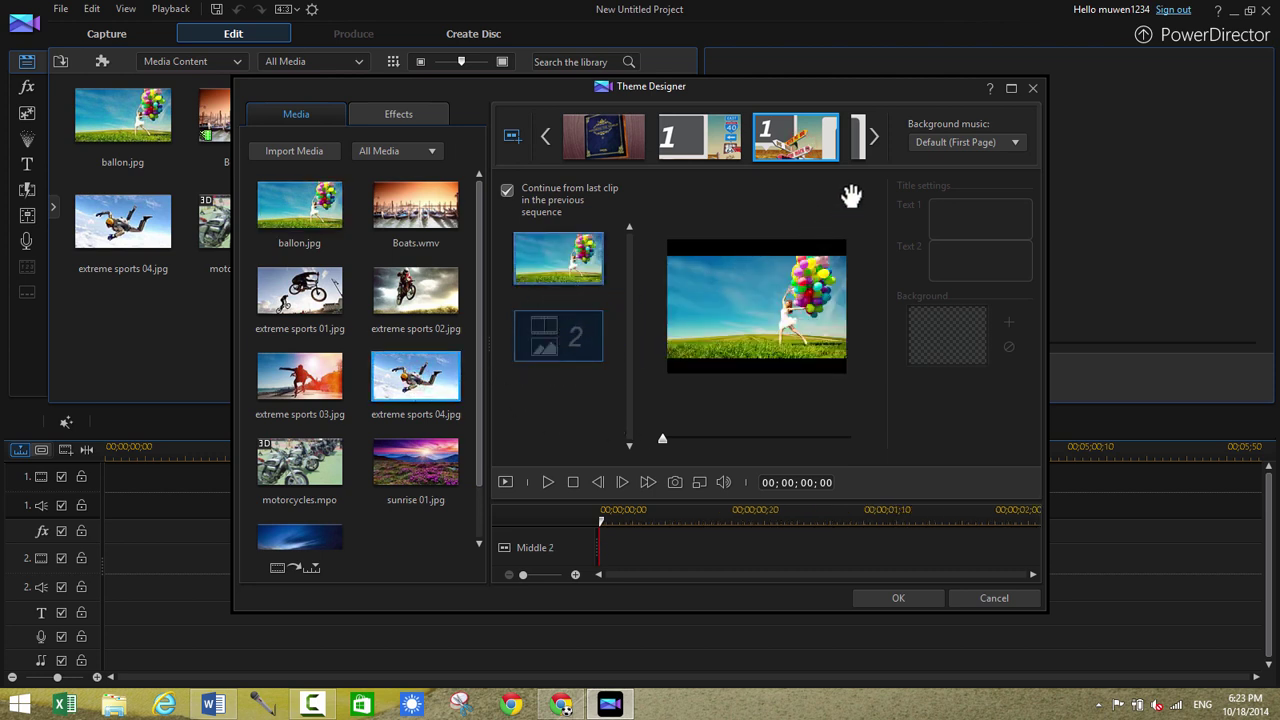
pyautogui.click(872, 138)
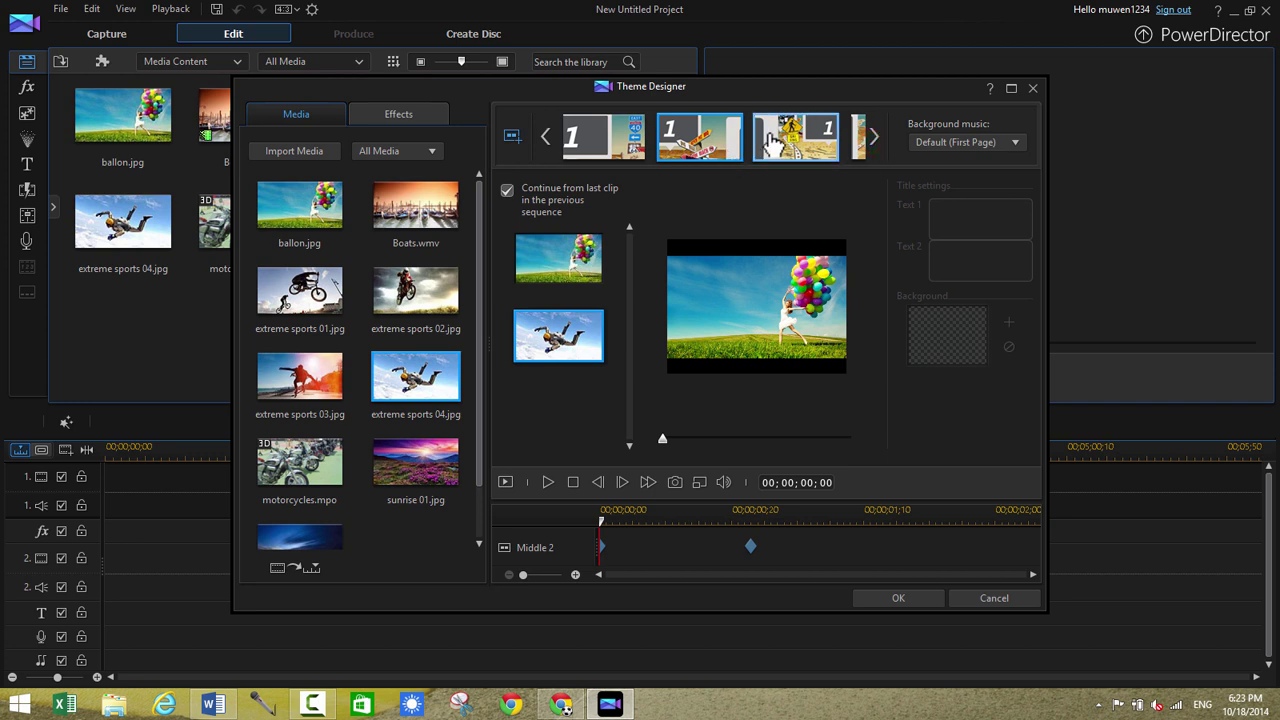
pyautogui.click(769, 138)
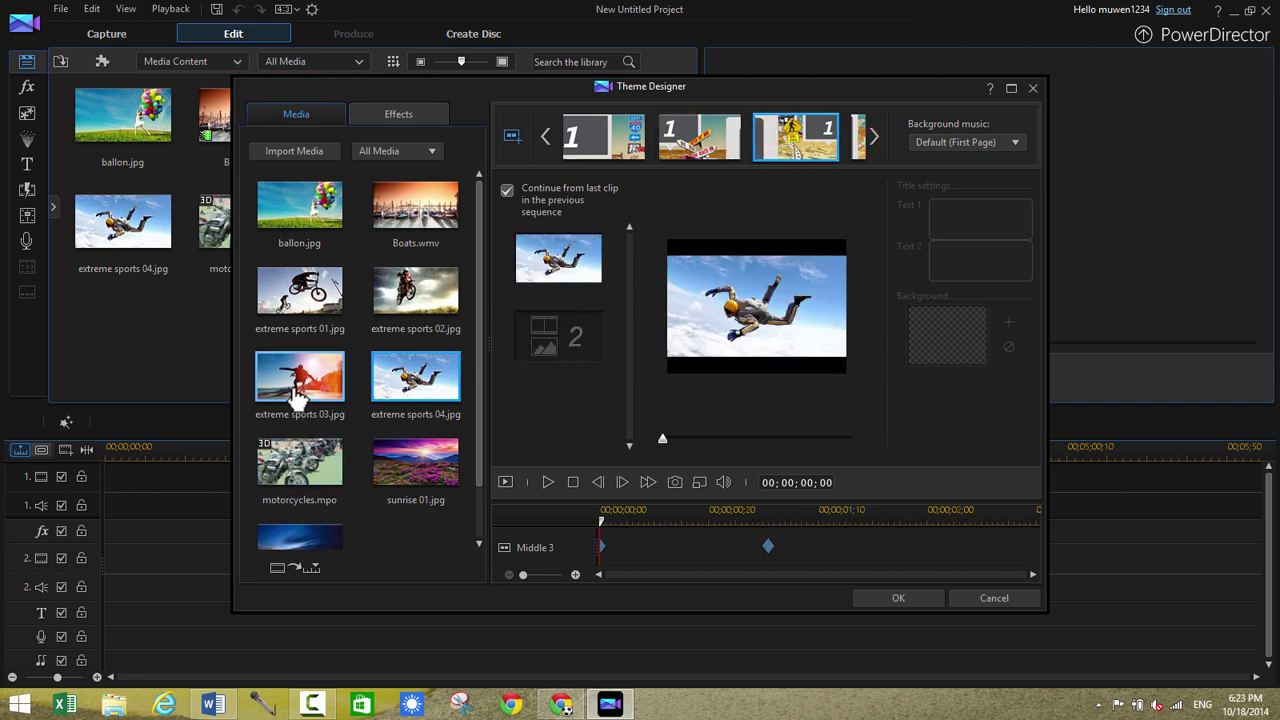
pyautogui.moveTo(297, 391); pyautogui.dragTo(328, 292)
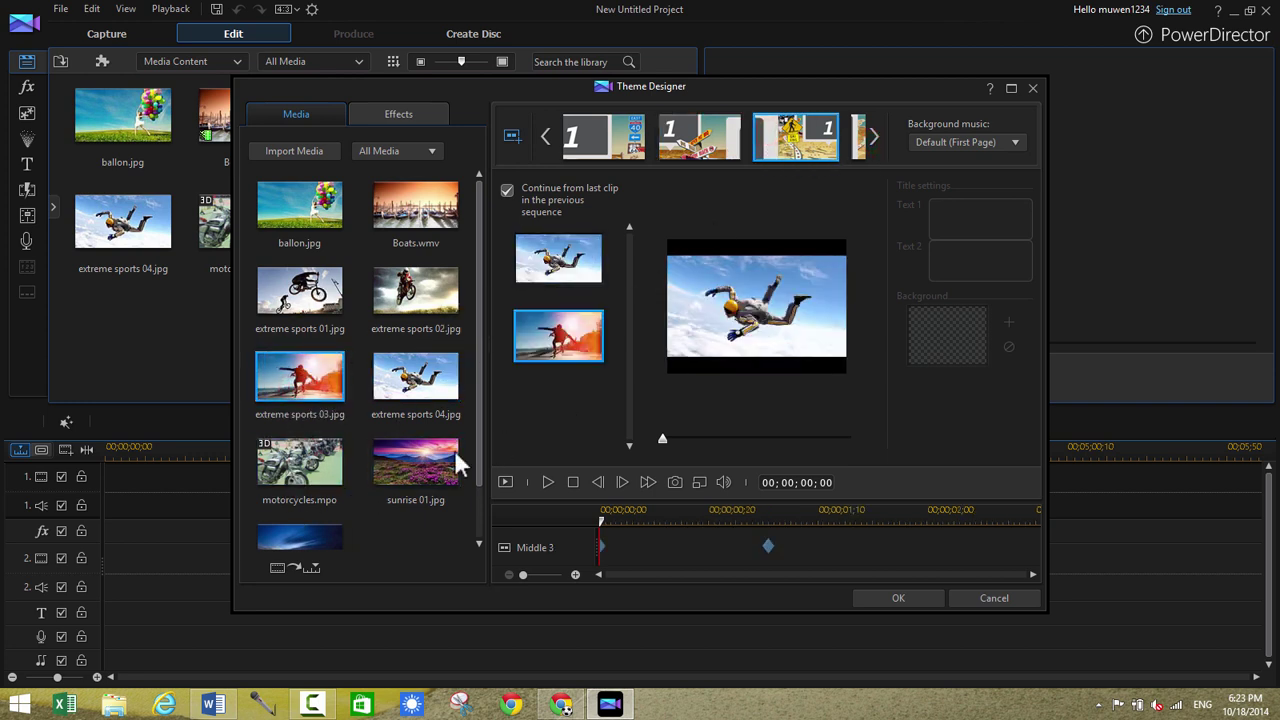
pyautogui.click(869, 139)
pyautogui.moveTo(280, 480); pyautogui.dragTo(550, 346)
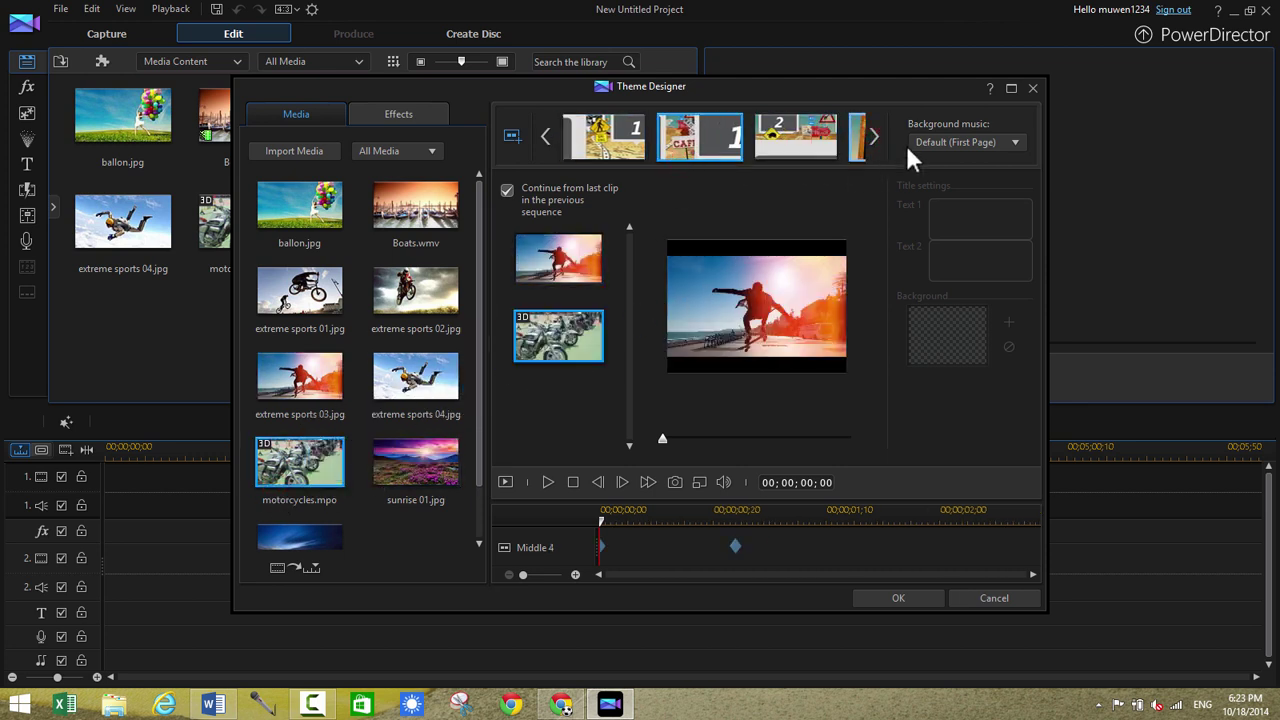
# Put extreme sports 01.jpg on Middle 5 and add photos to the Closing page
pyautogui.click(797, 150)
pyautogui.moveTo(305, 300); pyautogui.dragTo(580, 340)
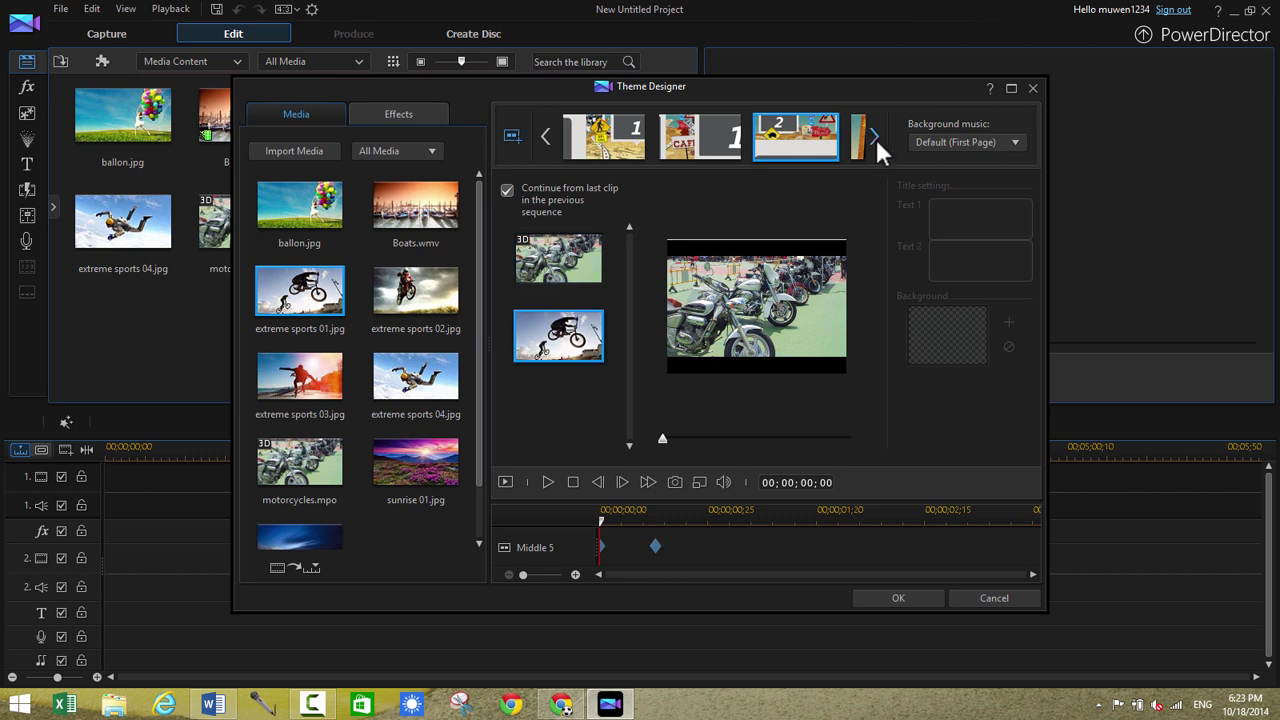
pyautogui.click(876, 139)
pyautogui.click(812, 148)
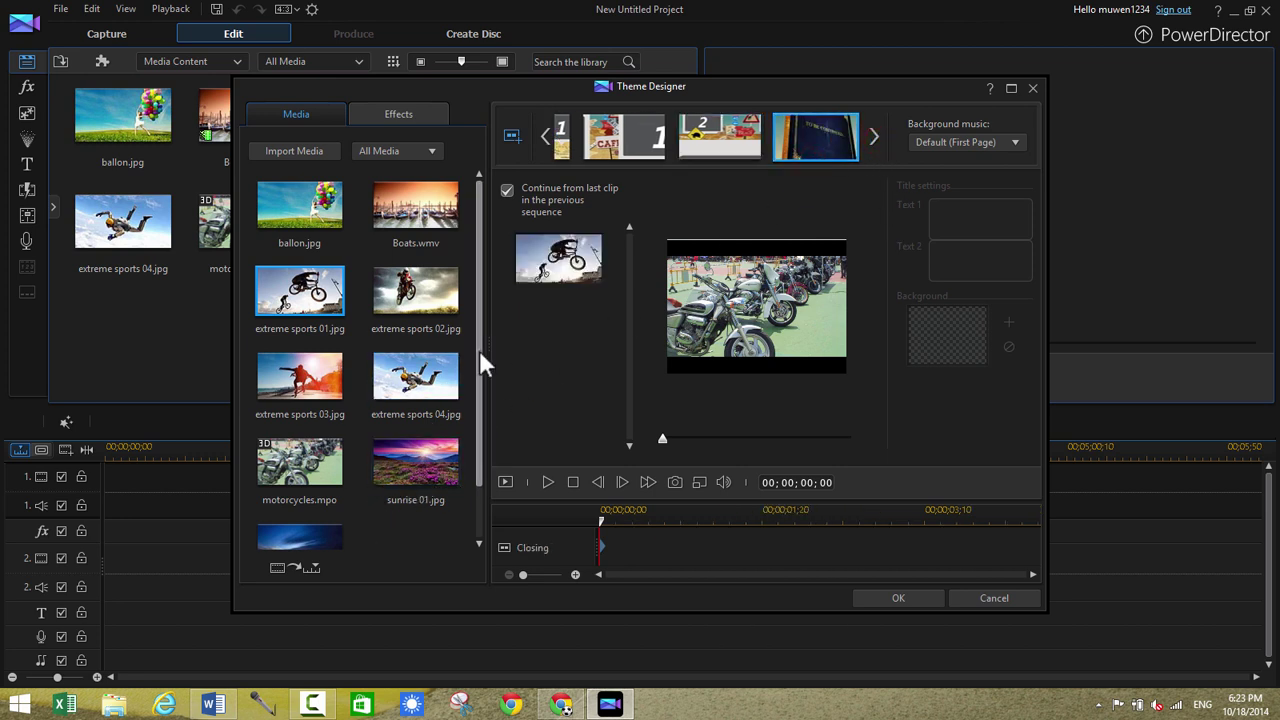
pyautogui.moveTo(479, 350); pyautogui.dragTo(486, 404)
pyautogui.moveTo(316, 500); pyautogui.dragTo(688, 372)
pyautogui.click(546, 136)
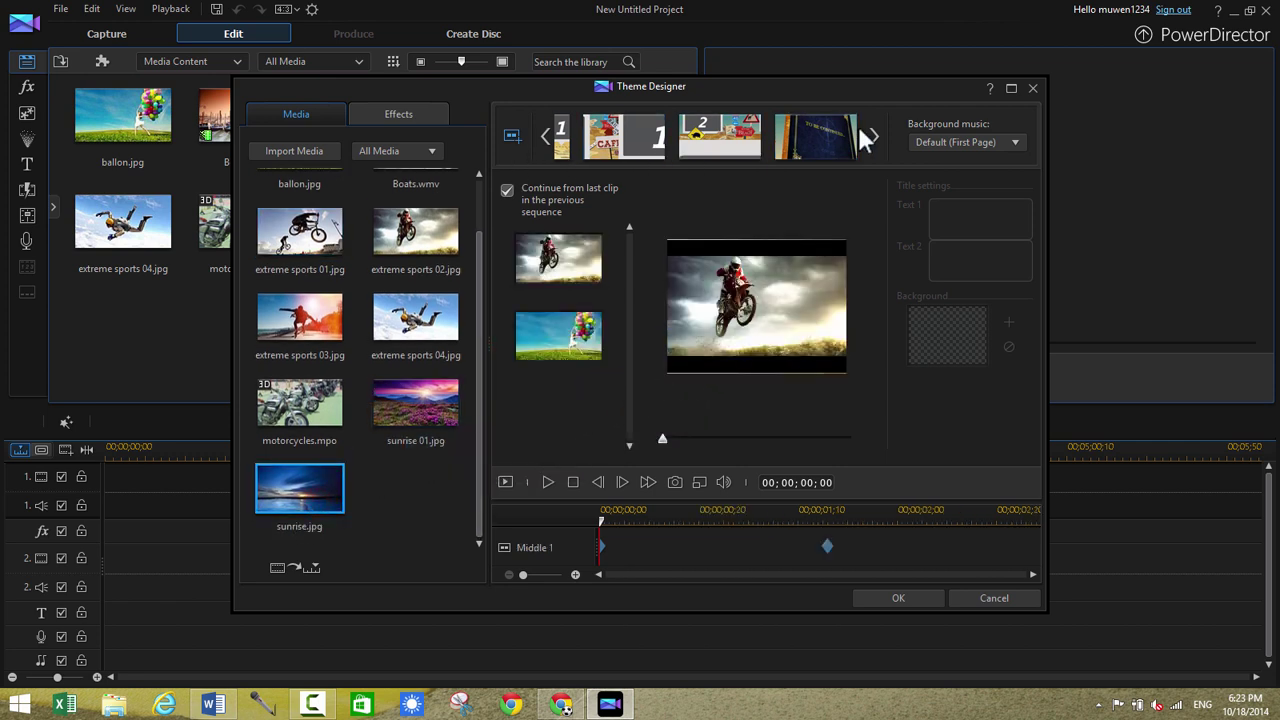
# Apply the Voyage of Discovery theme to the timeline and play it in Movie preview
pyautogui.click(722, 140)
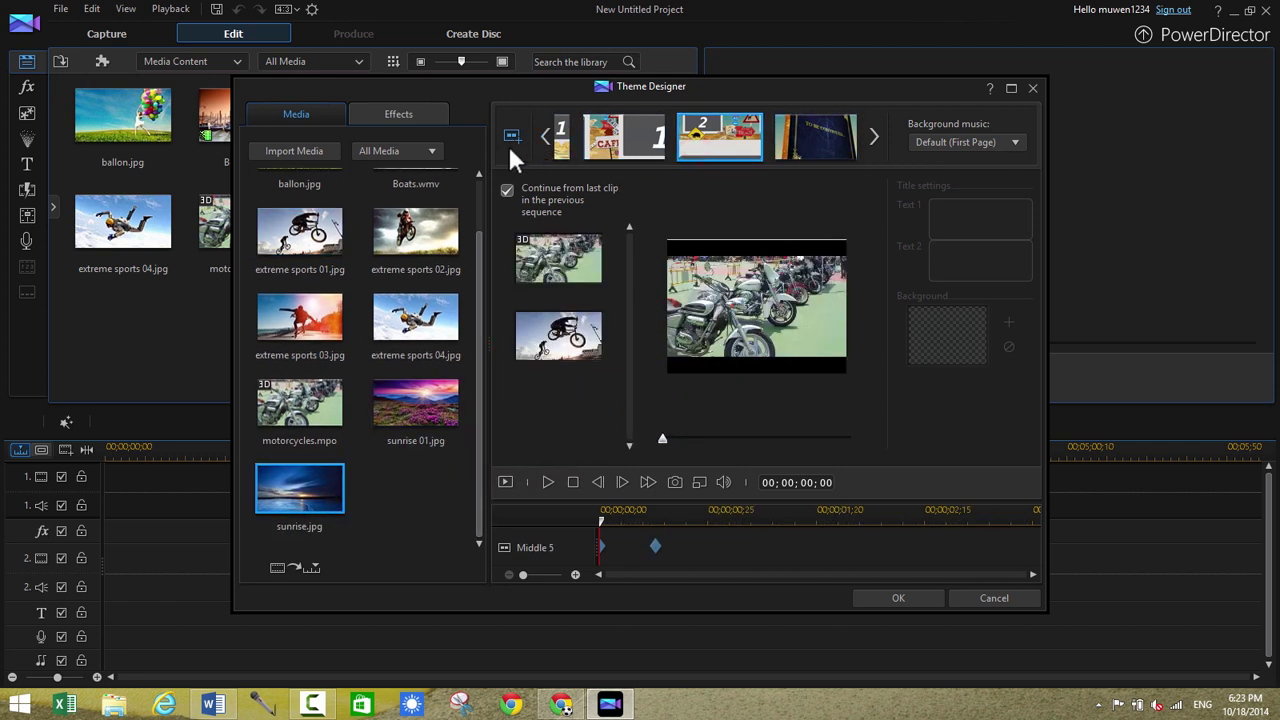
pyautogui.click(900, 598)
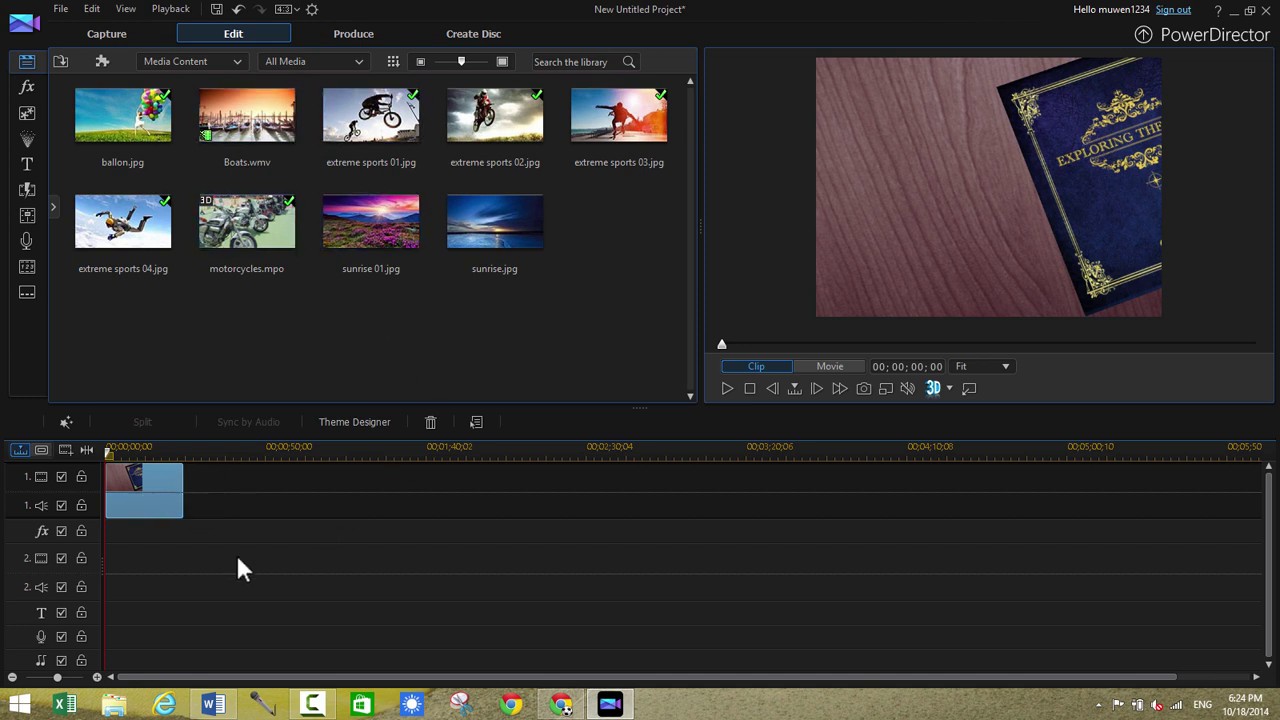
pyautogui.click(806, 367)
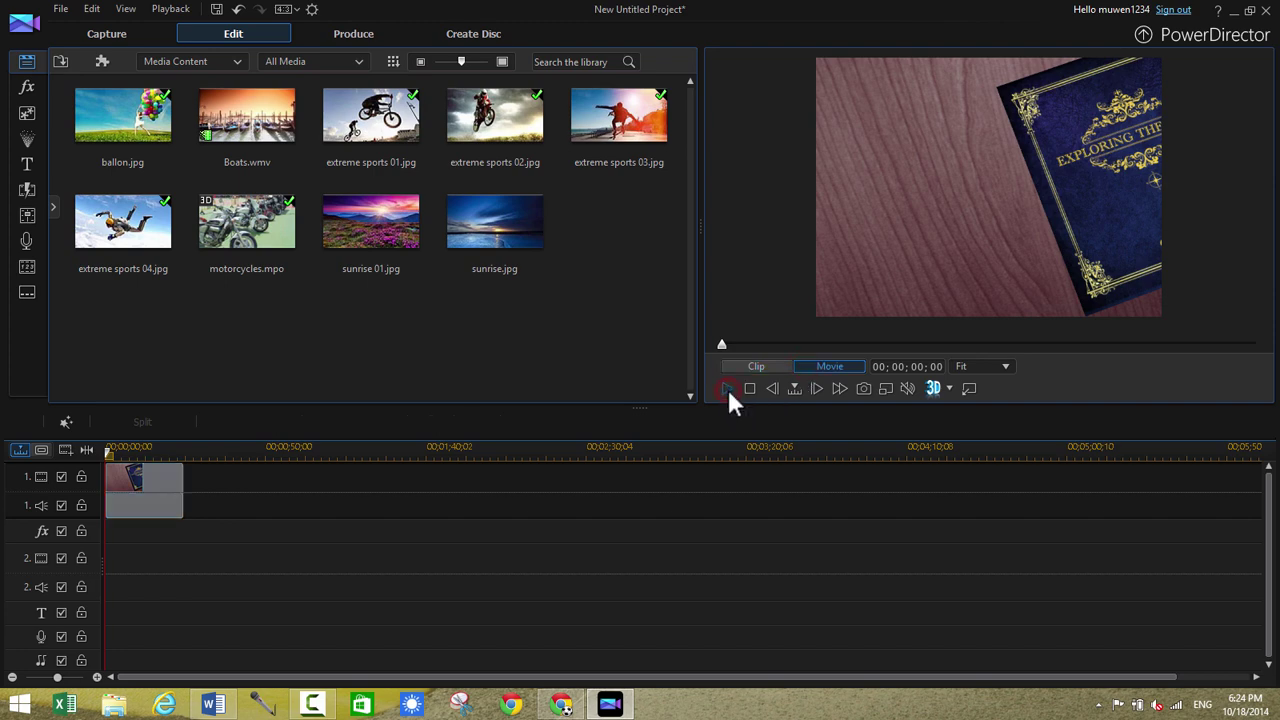
pyautogui.click(727, 388)
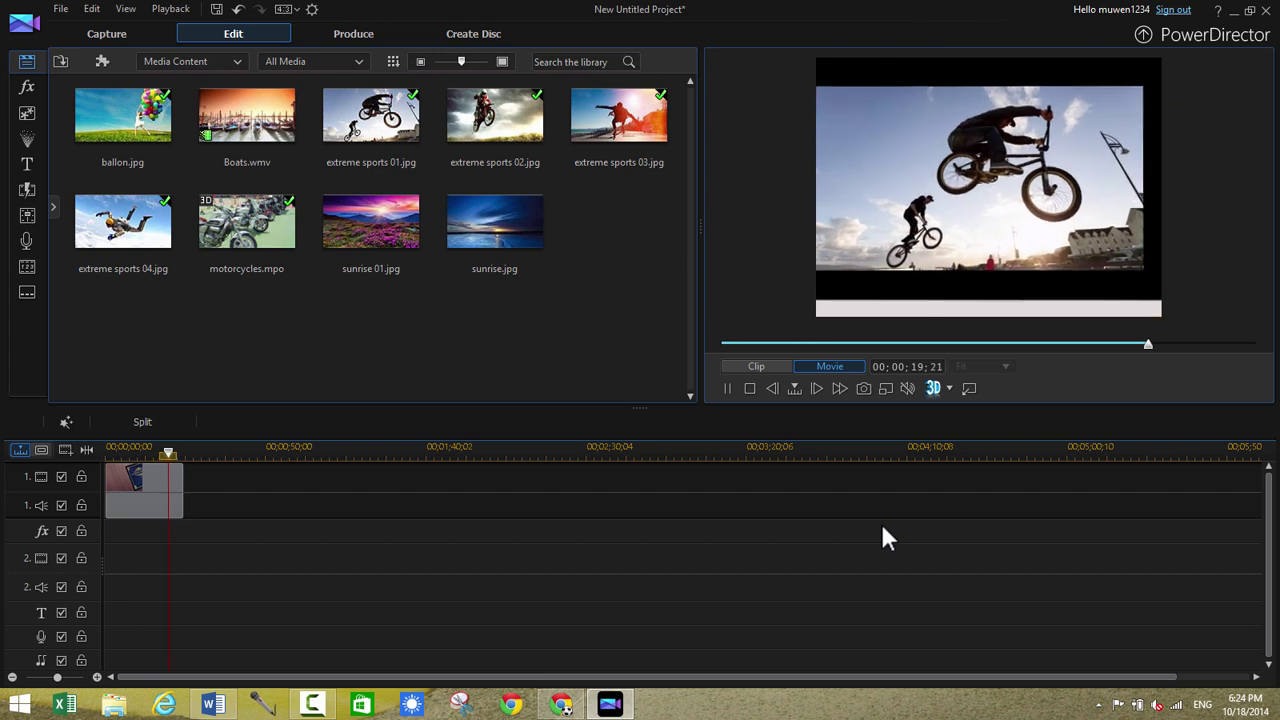
pyautogui.click(727, 390)
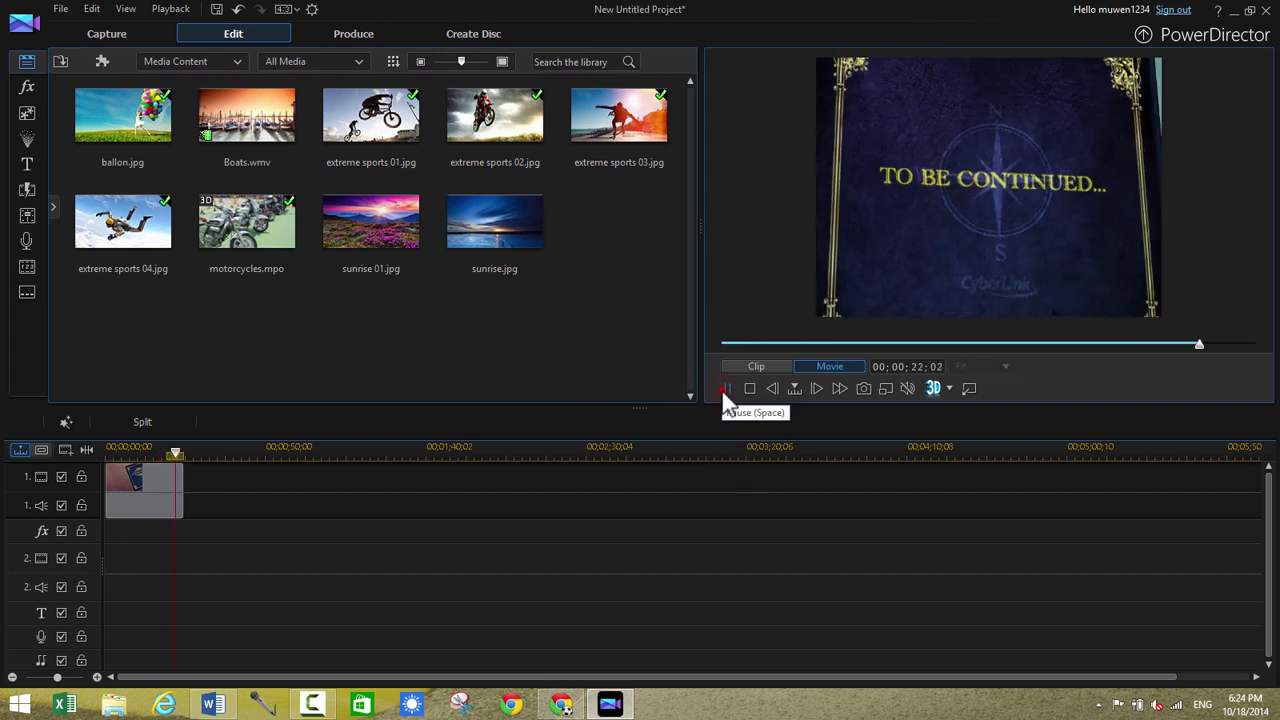
pyautogui.click(497, 315)
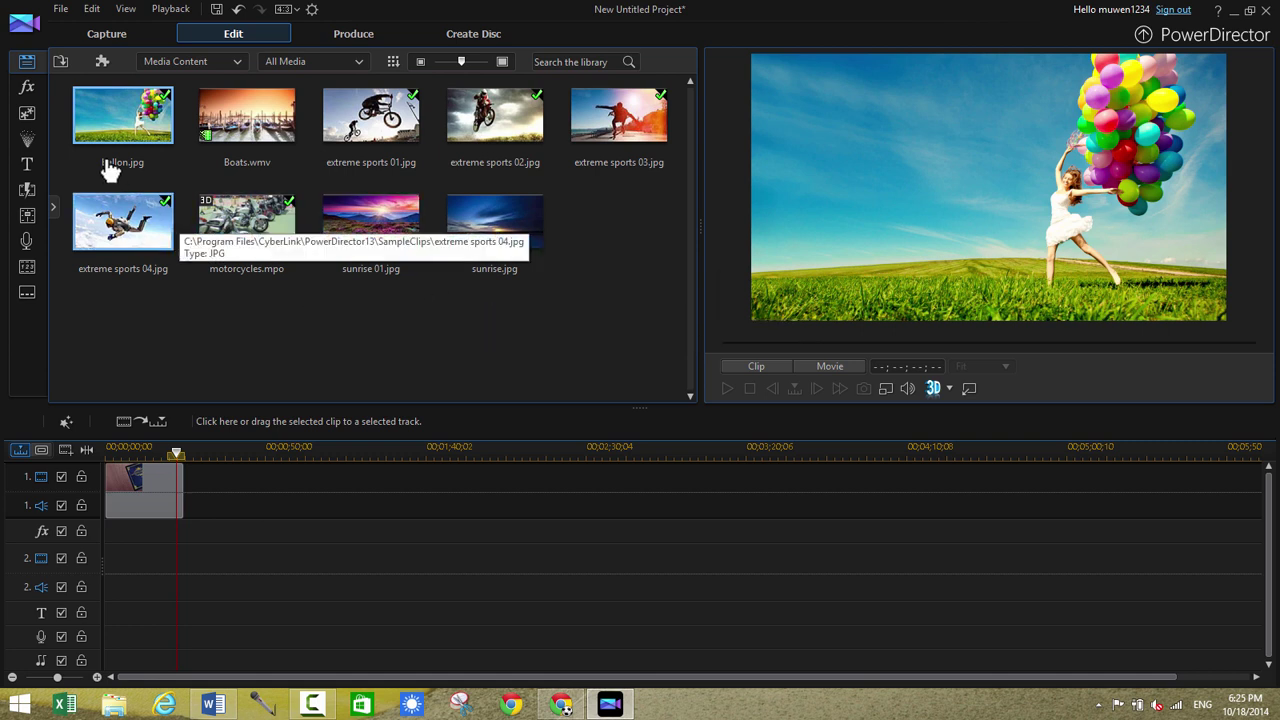
# Create an alpha transition from the IMG_0011 phone photo and open it in Transition Designer
pyautogui.click(31, 183)
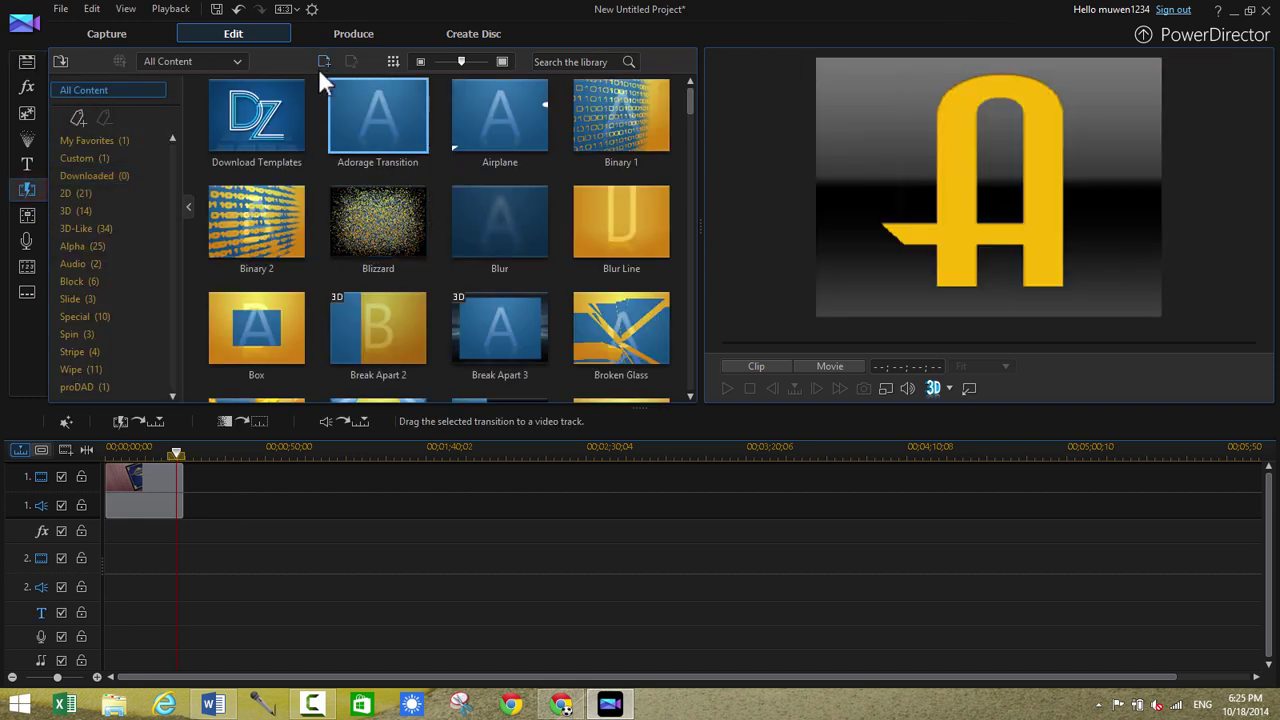
pyautogui.click(323, 62)
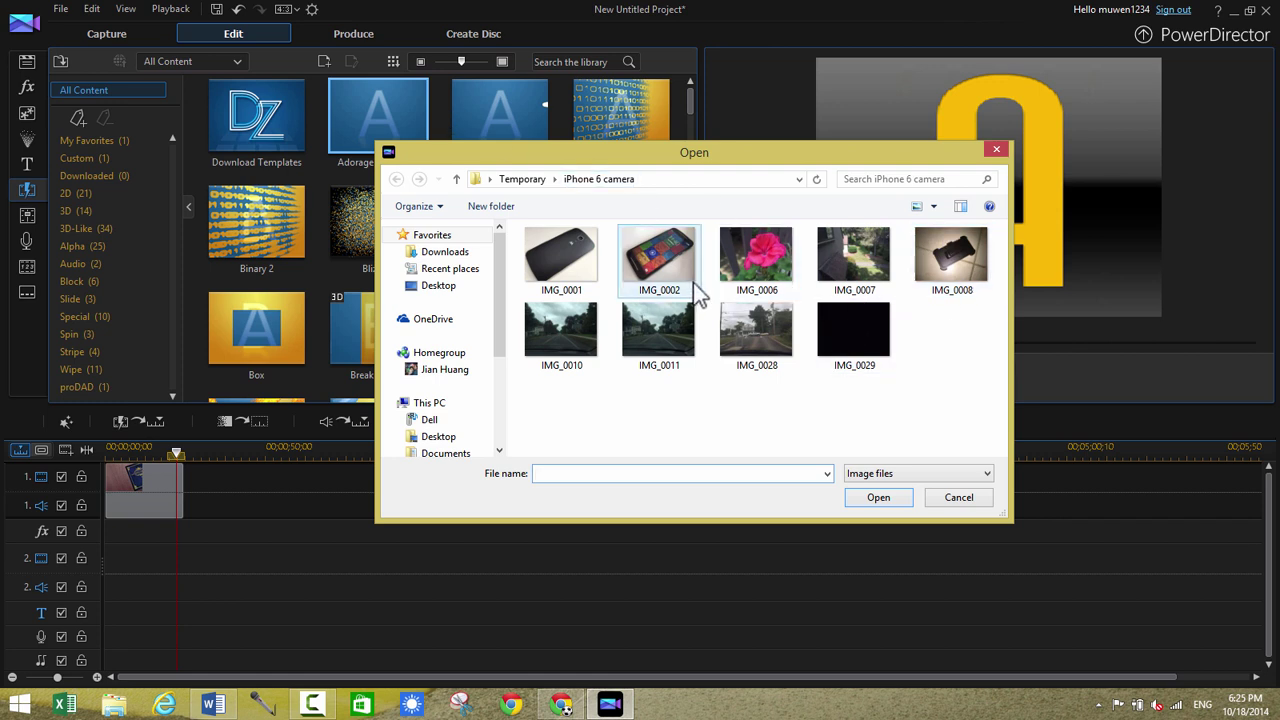
pyautogui.click(686, 336)
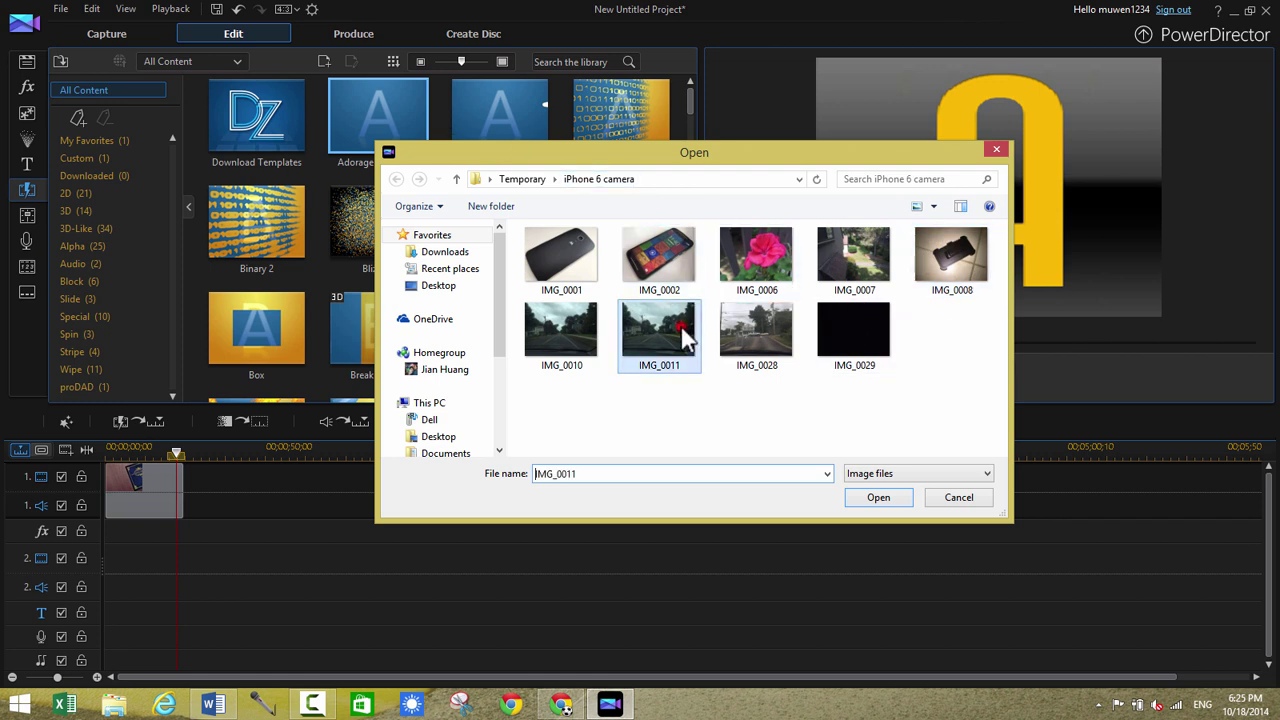
pyautogui.doubleClick(575, 264)
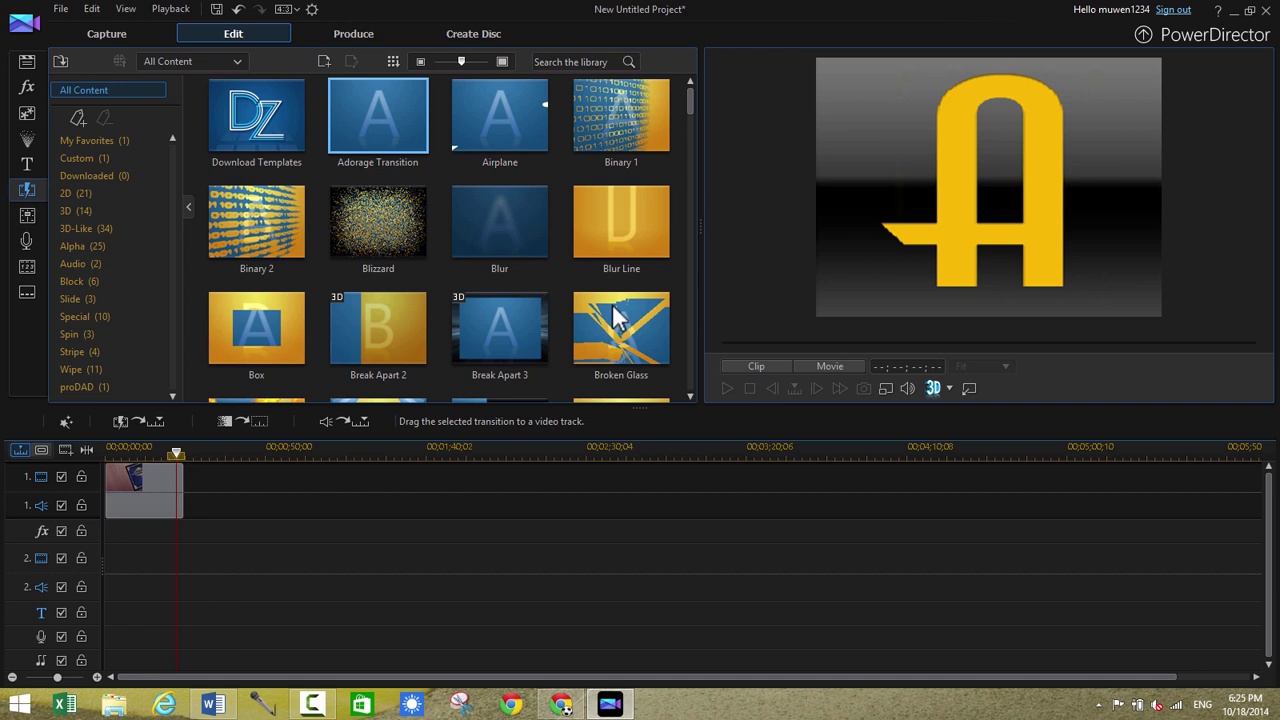
pyautogui.doubleClick(614, 310)
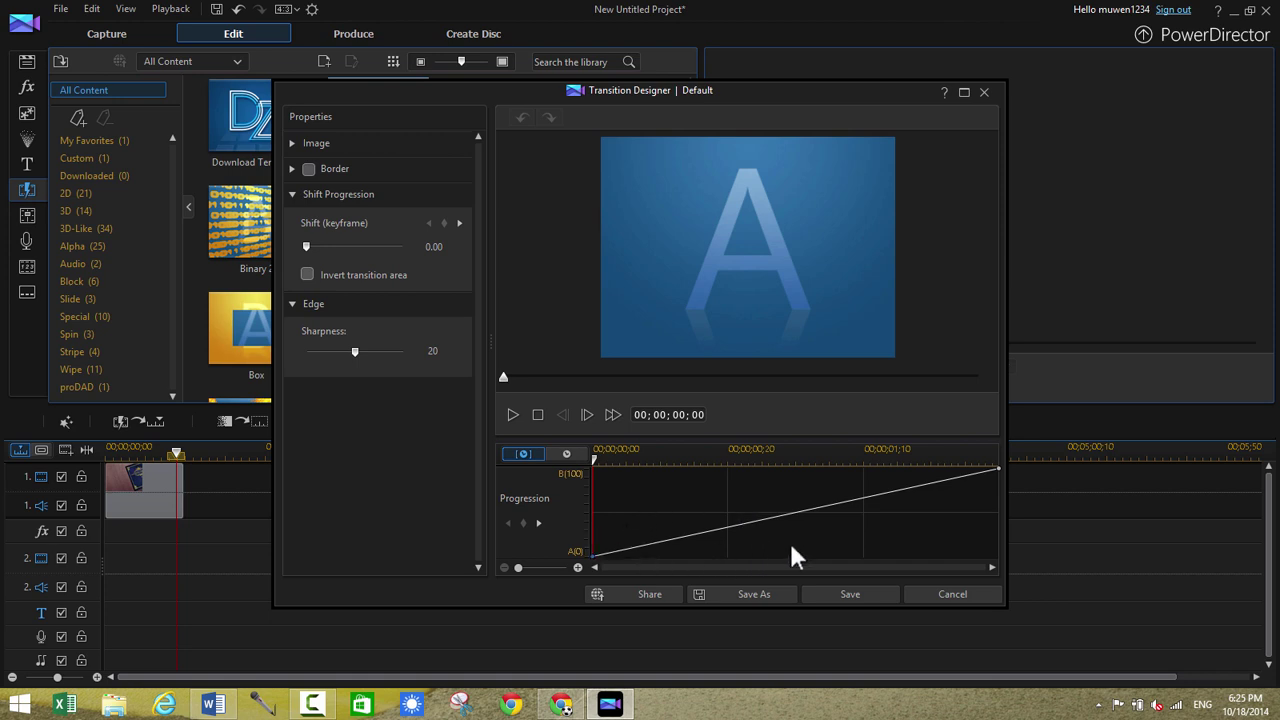
# Bend the Progression curve with a middle keyframe and adjust the Image settings
pyautogui.moveTo(848, 505); pyautogui.dragTo(856, 507)
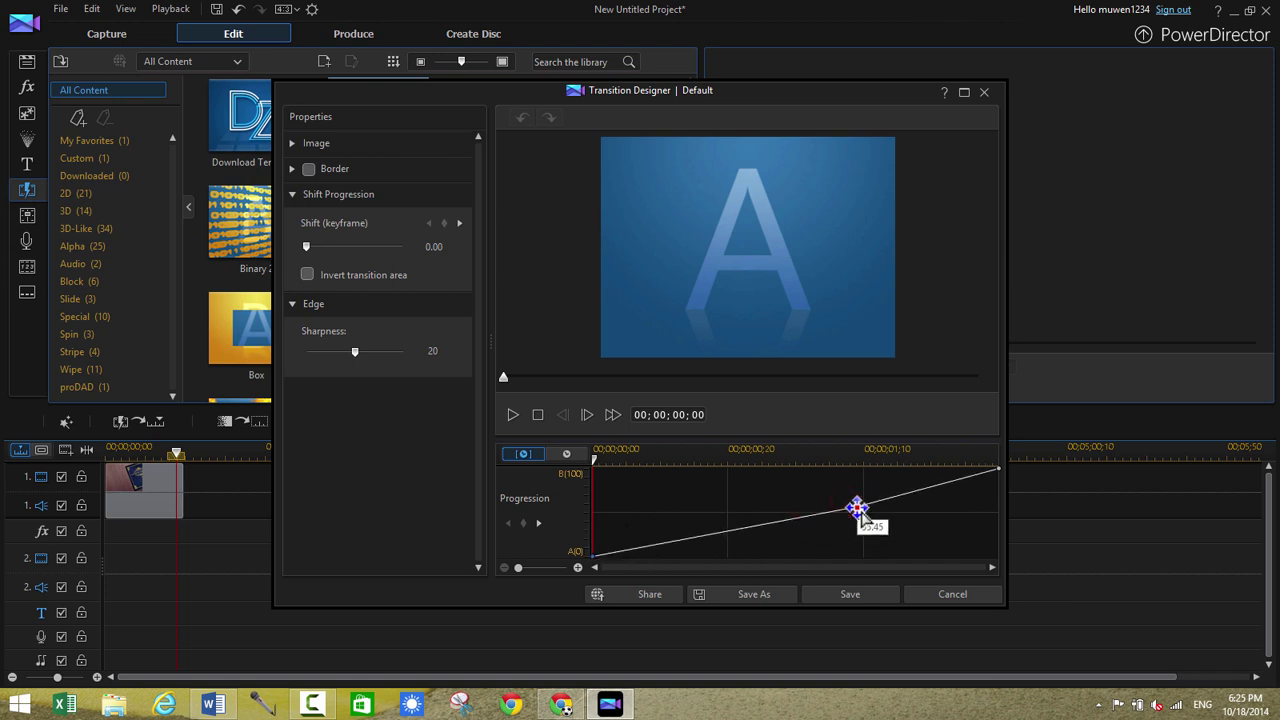
pyautogui.click(311, 143)
pyautogui.moveTo(477, 262); pyautogui.dragTo(488, 359)
pyautogui.click(343, 393)
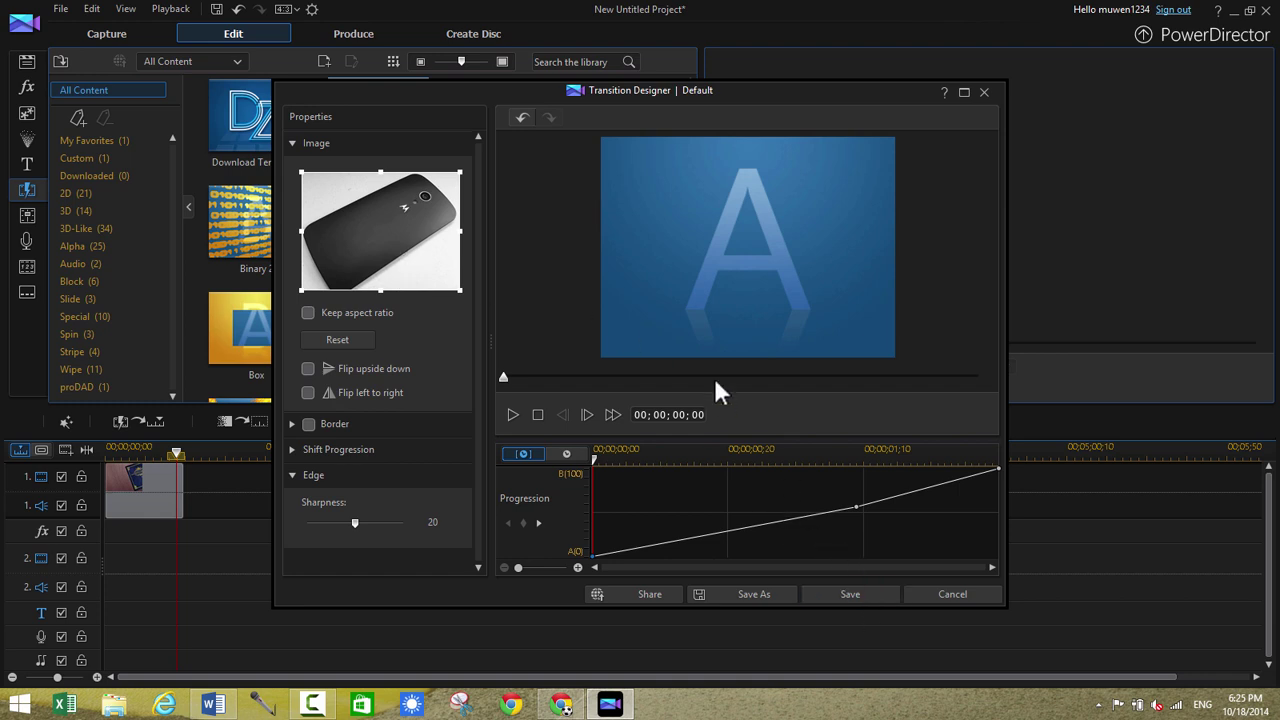
# Save the transition as a custom template named 'moto g'
pyautogui.click(878, 596)
pyautogui.click(537, 337)
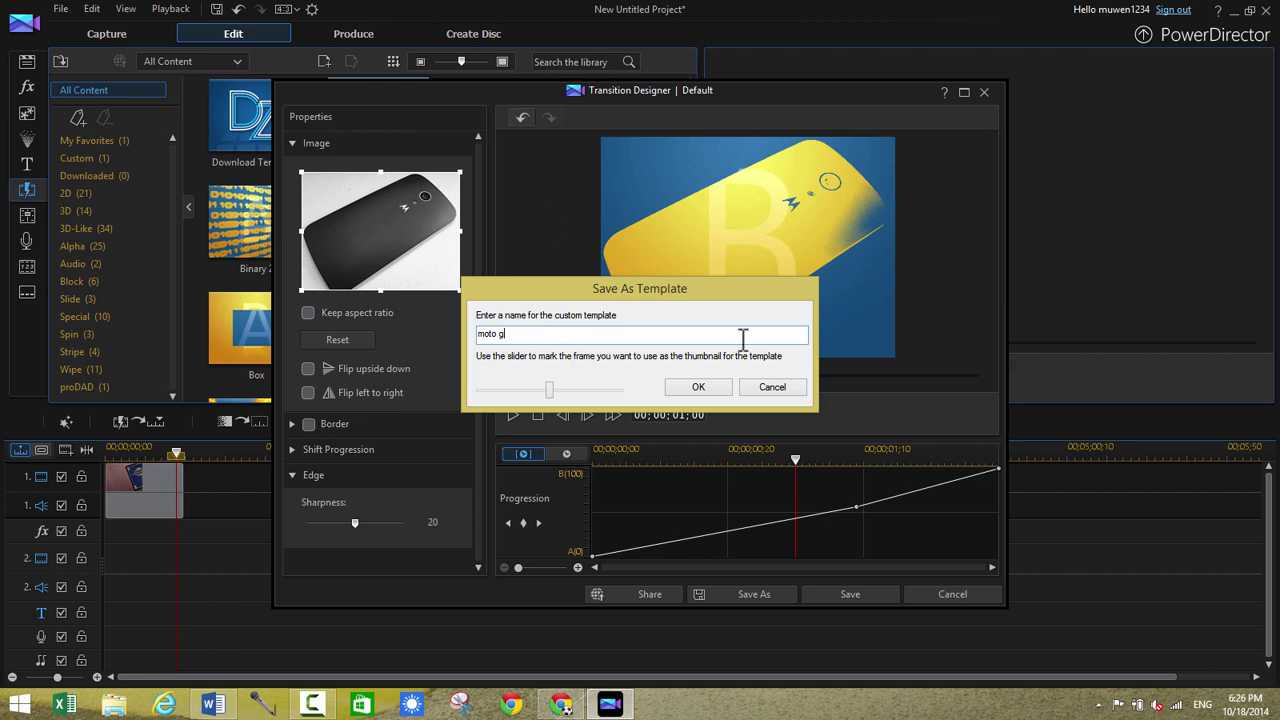
pyautogui.click(706, 388)
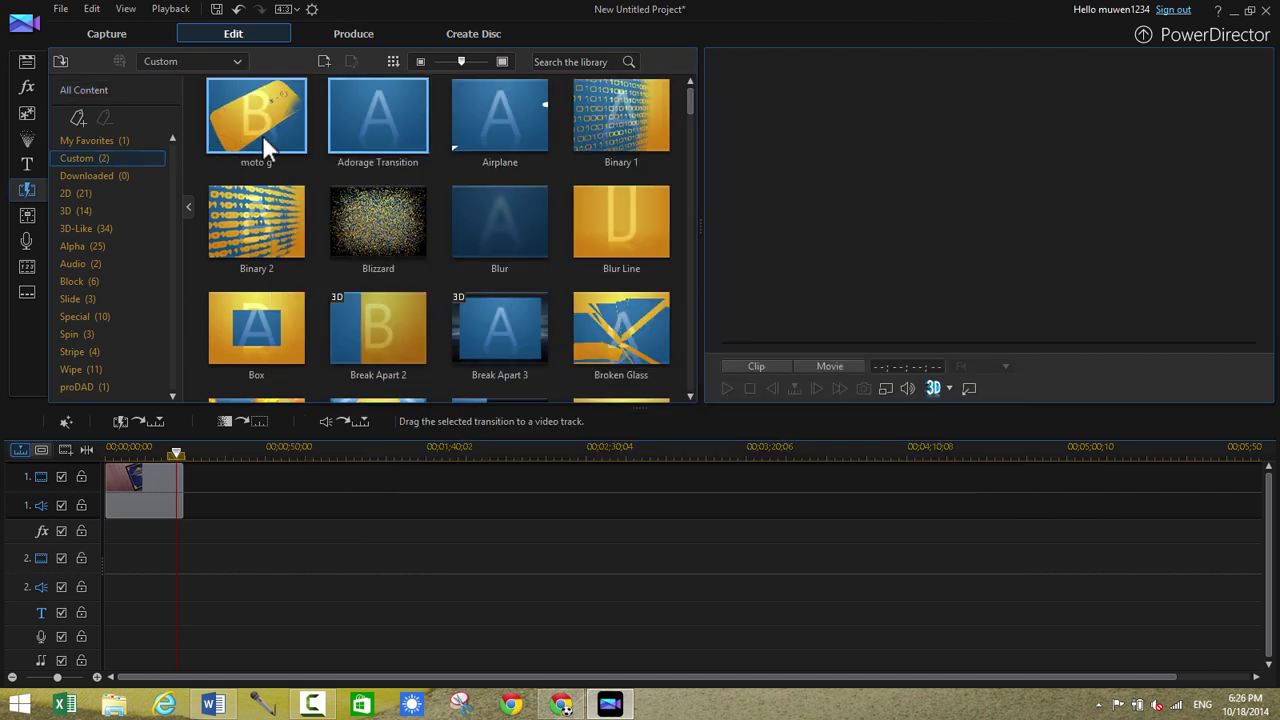
# Drop the custom moto g transition onto the timeline clip and play the whole movie
pyautogui.click(258, 150)
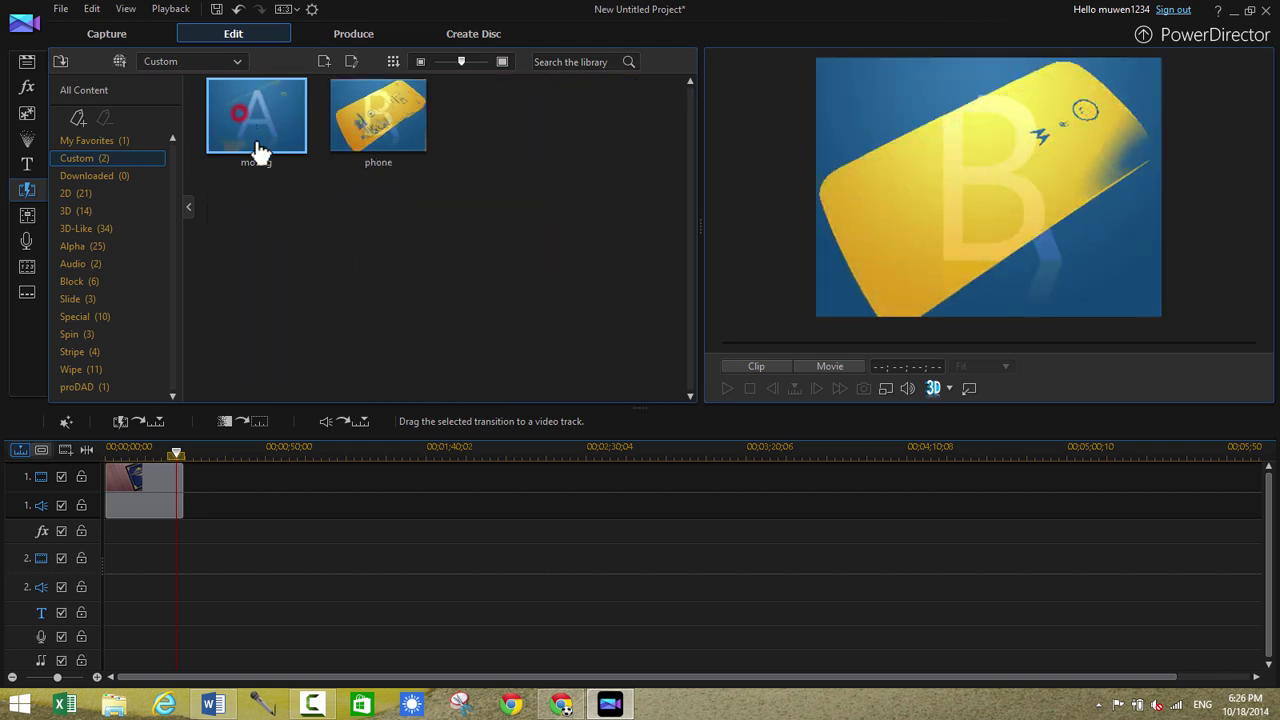
pyautogui.moveTo(260, 157); pyautogui.dragTo(122, 490)
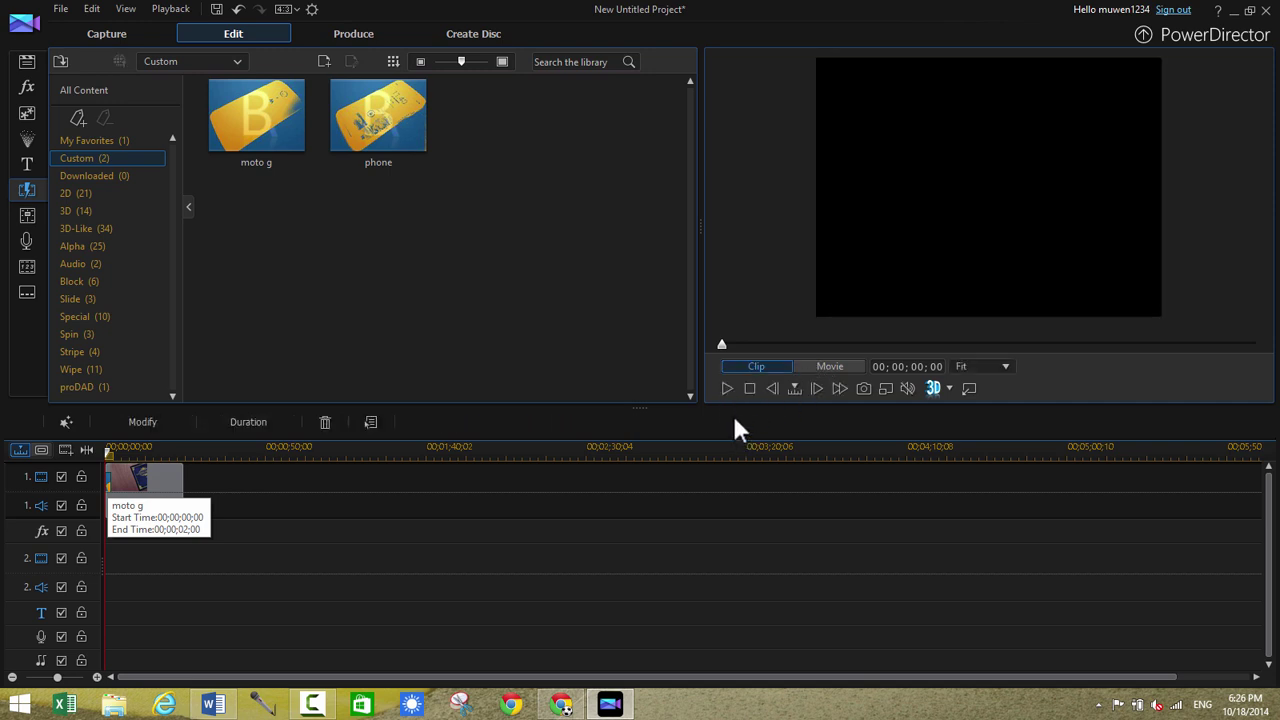
pyautogui.click(796, 366)
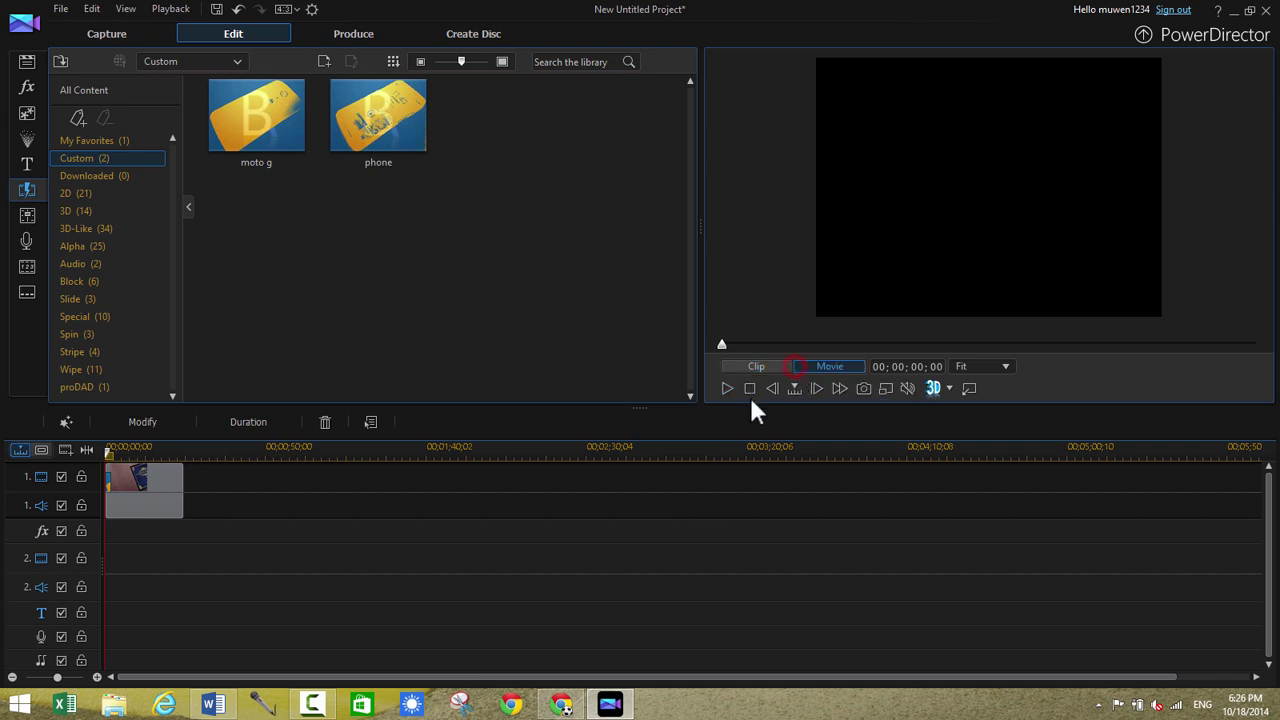
pyautogui.click(727, 391)
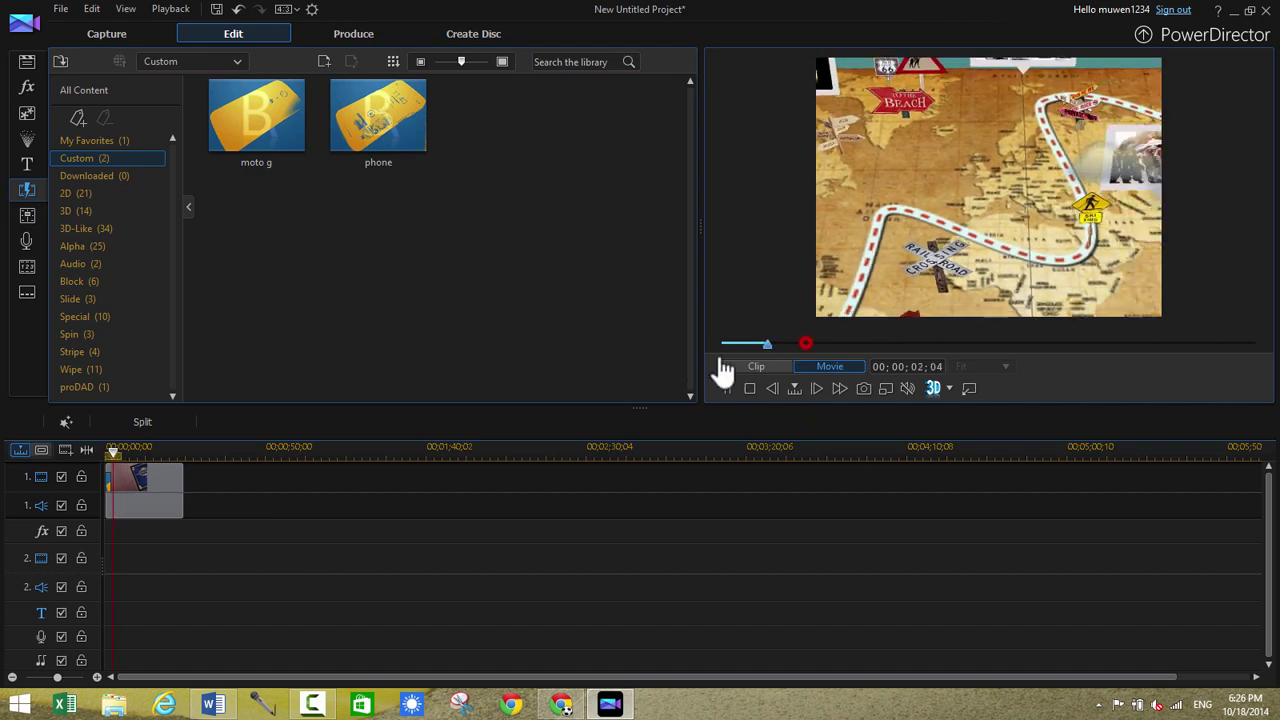
# Replay the movie from the start, pause it, and return to the media library
pyautogui.click(725, 390)
pyautogui.click(728, 389)
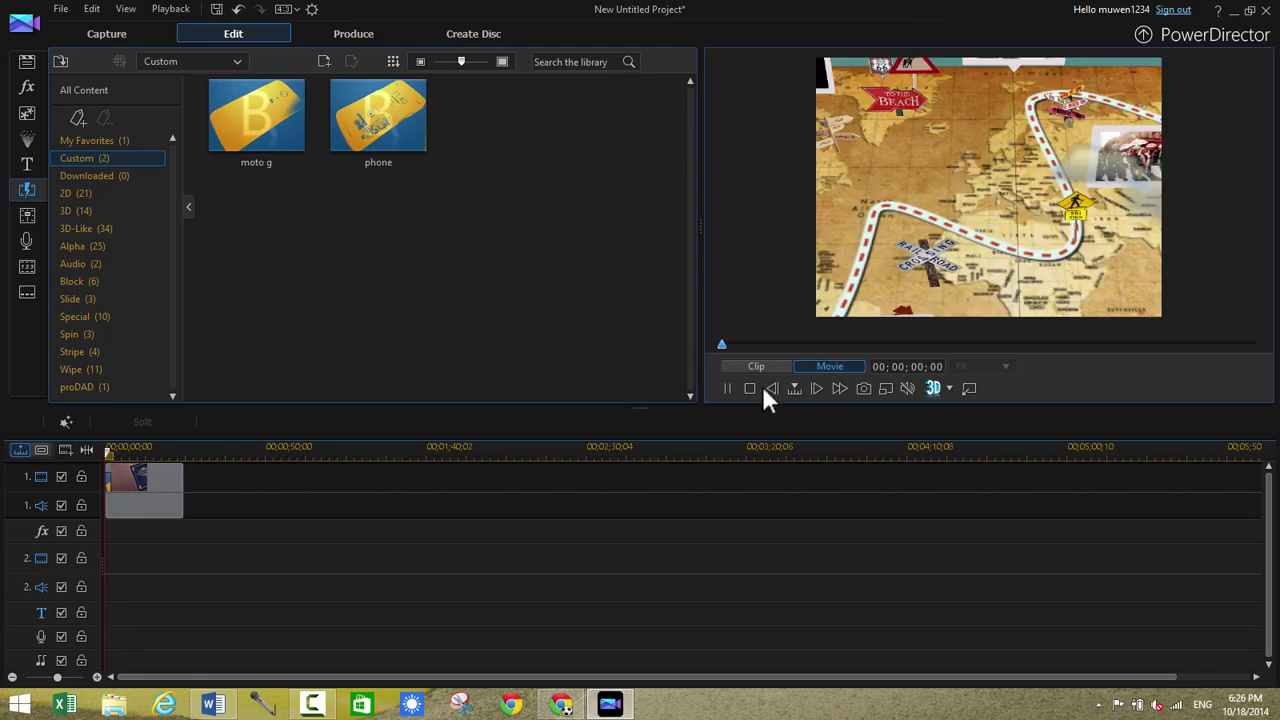
pyautogui.click(728, 388)
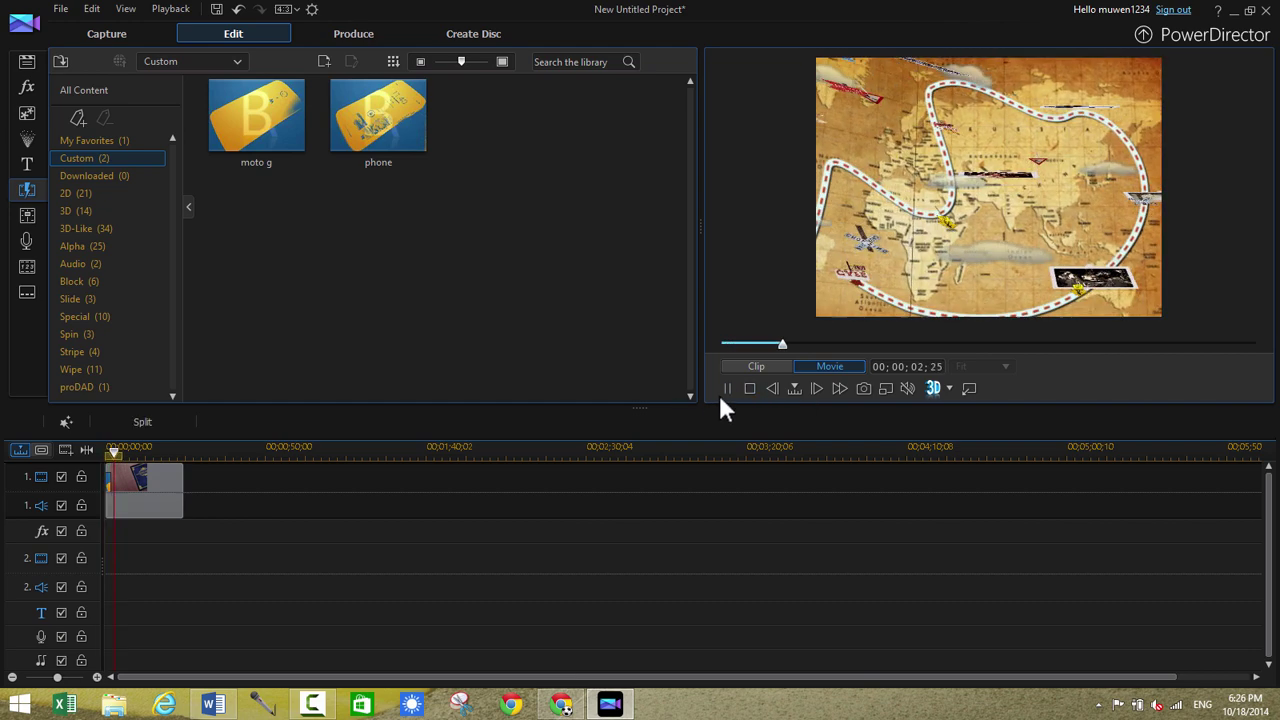
pyautogui.click(726, 388)
pyautogui.click(27, 61)
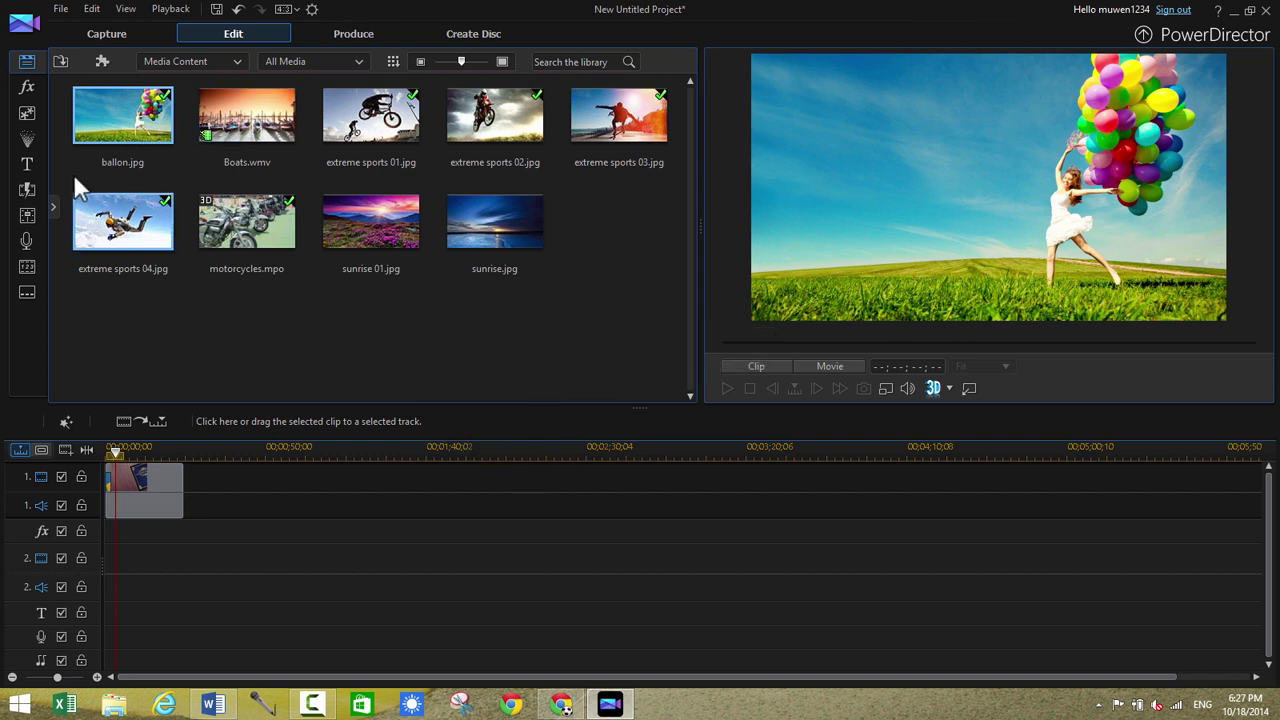
# Place the Under the Sea 04 title on video track 1, spanning 00;01;40;05 to 00;01;50;04
pyautogui.click(27, 164)
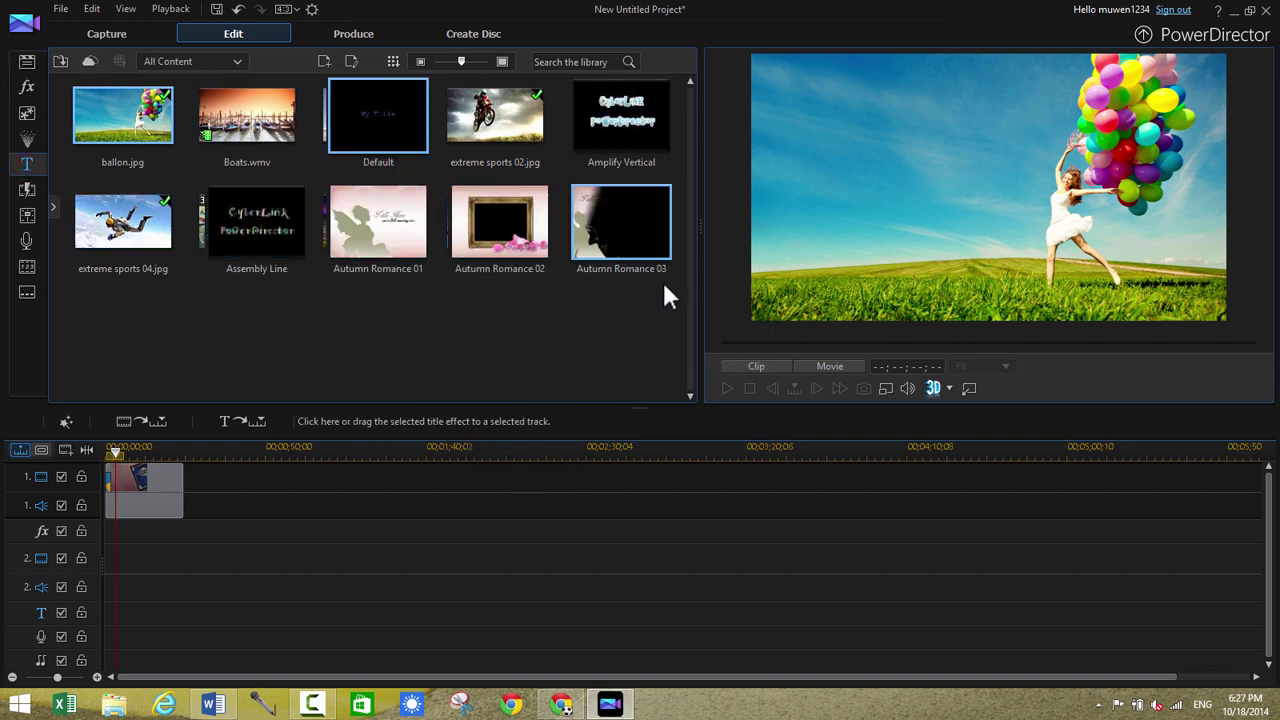
pyautogui.moveTo(686, 100); pyautogui.dragTo(697, 366)
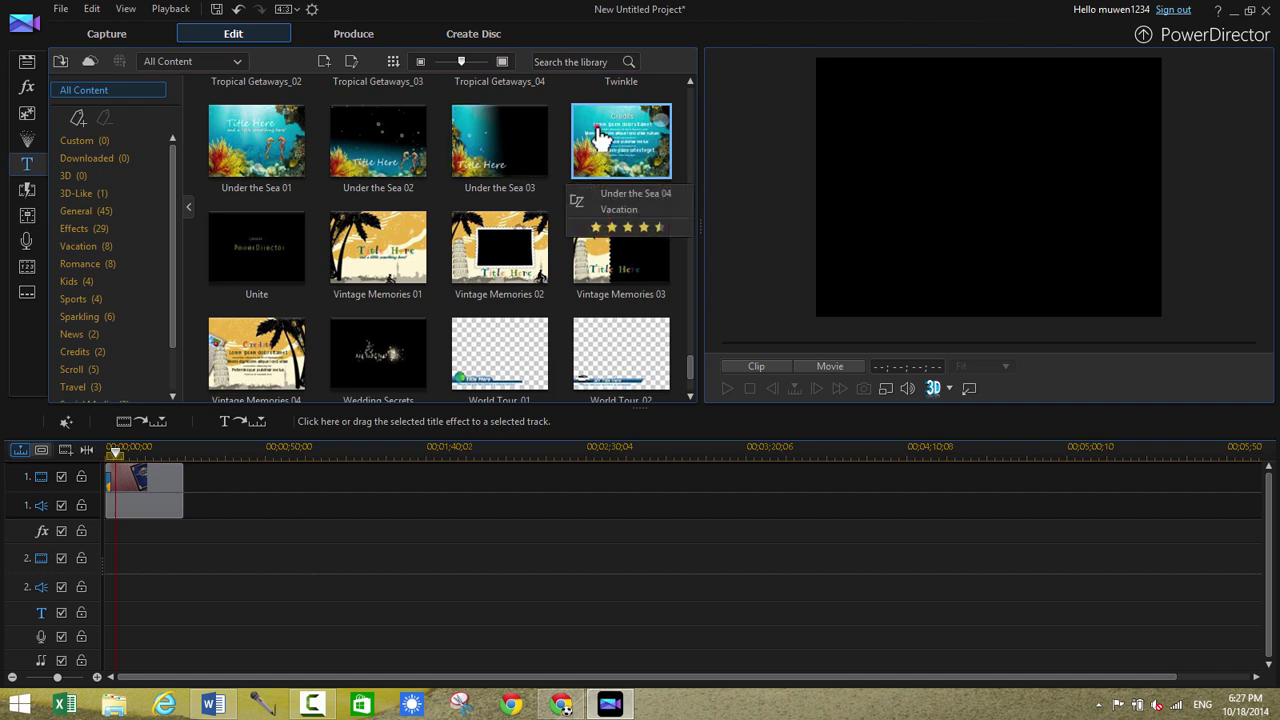
pyautogui.moveTo(620, 140); pyautogui.dragTo(426, 480)
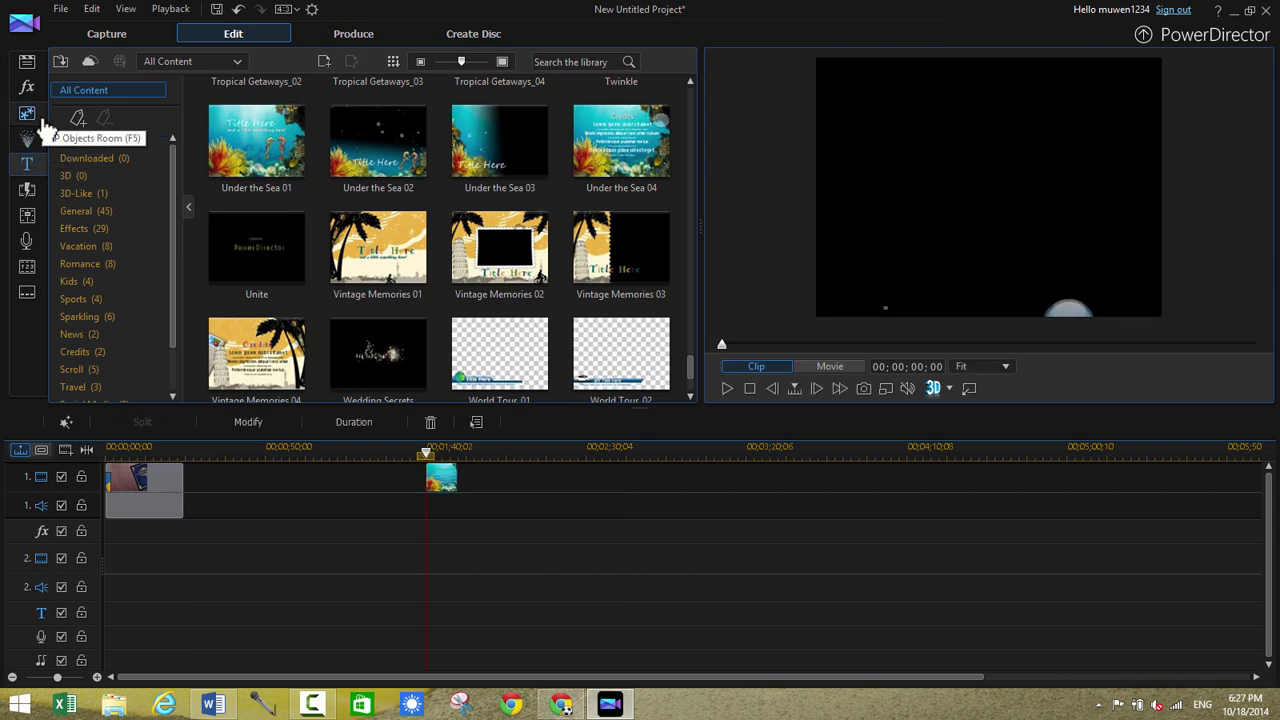
# Drop the Candy Canes effect onto the timeline and play it with the credits title
pyautogui.click(27, 87)
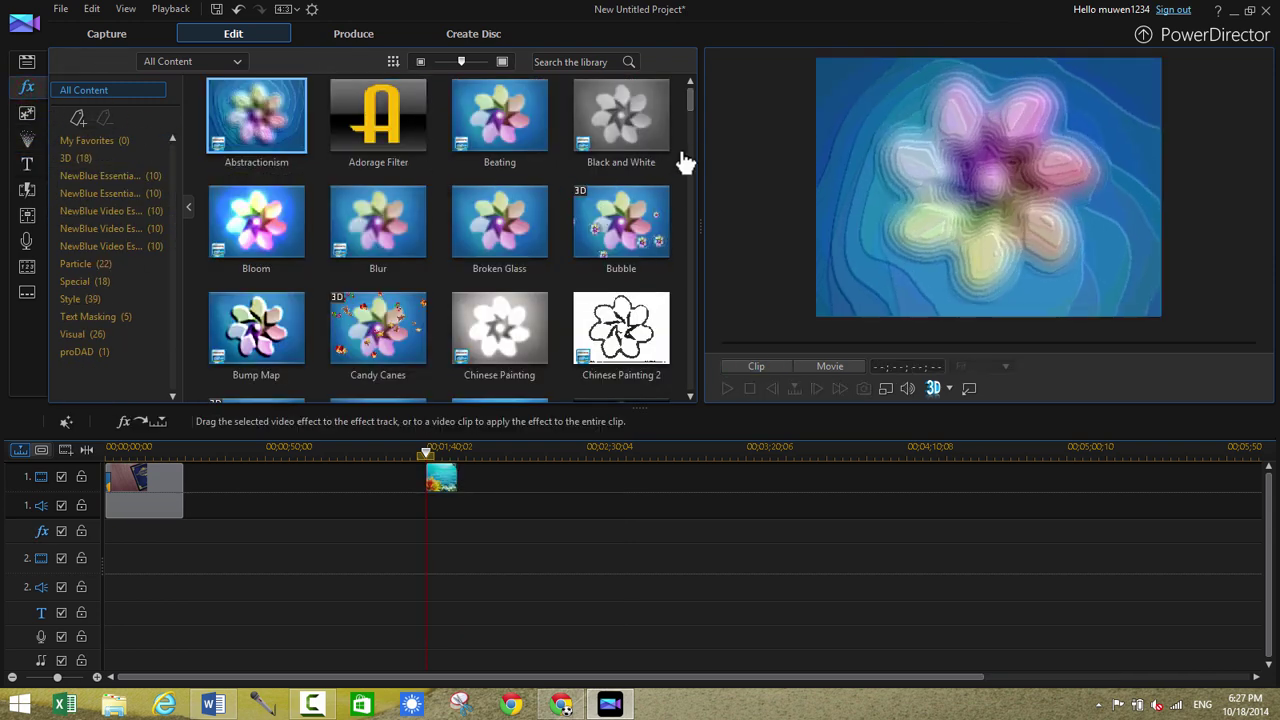
pyautogui.moveTo(688, 98); pyautogui.dragTo(709, 120)
pyautogui.moveTo(357, 206); pyautogui.dragTo(440, 488)
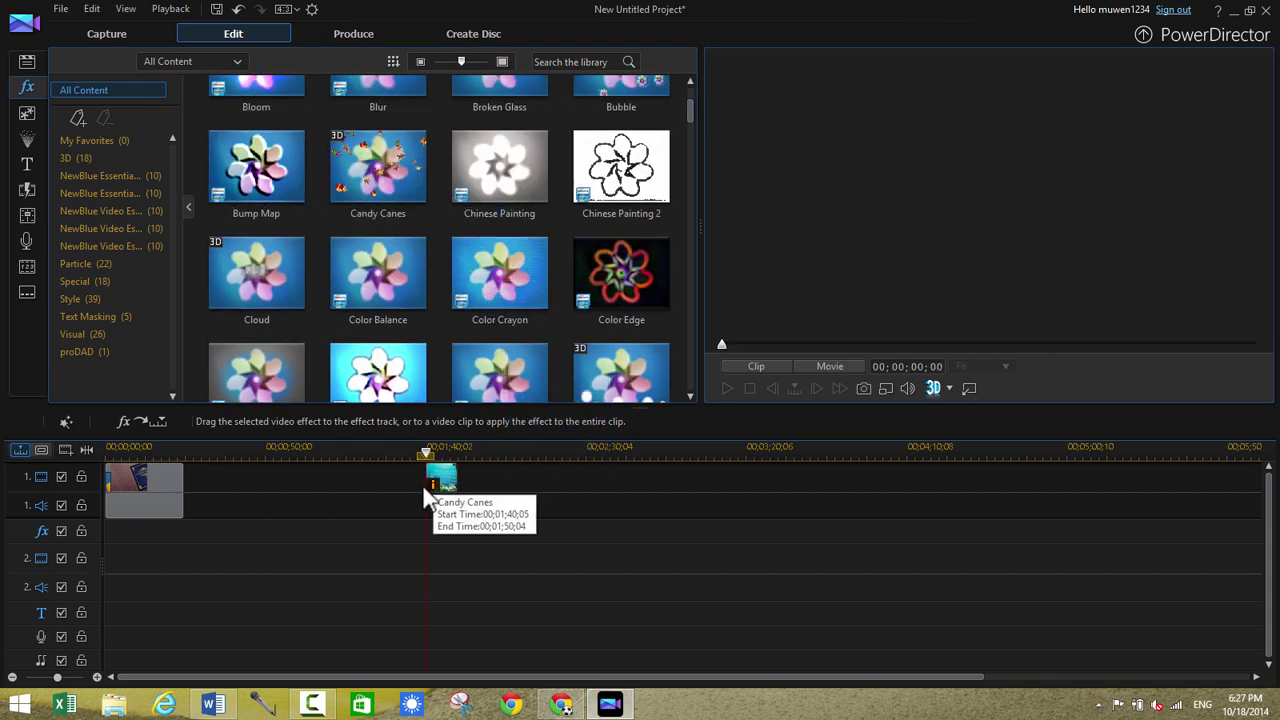
pyautogui.click(449, 484)
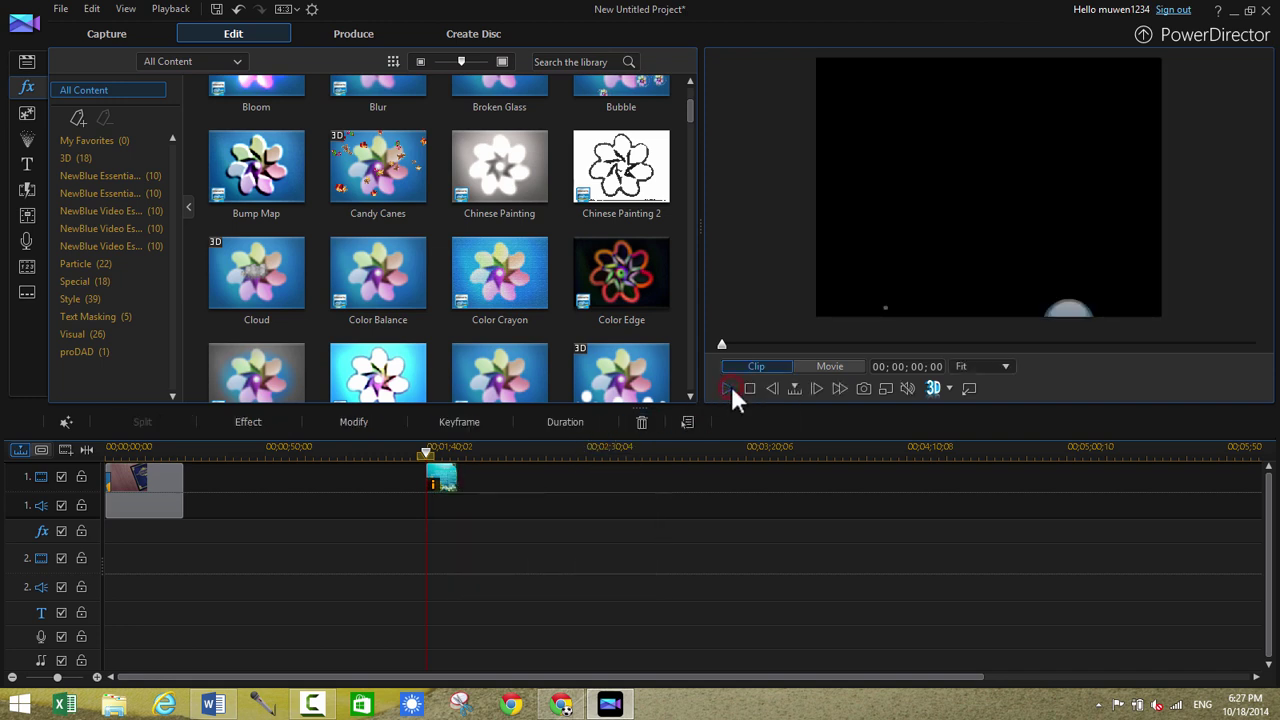
pyautogui.click(728, 388)
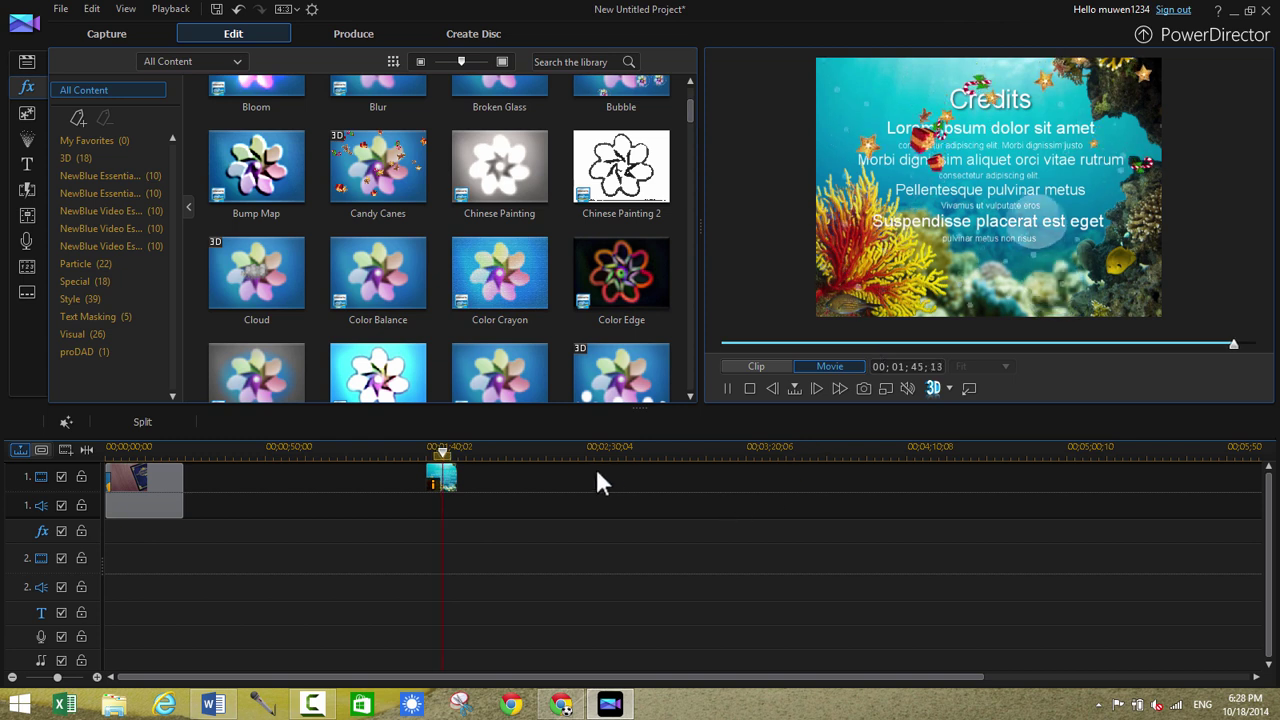
# Select the Candy Canes effect clip, deselect it, and return to the media library
pyautogui.click(445, 486)
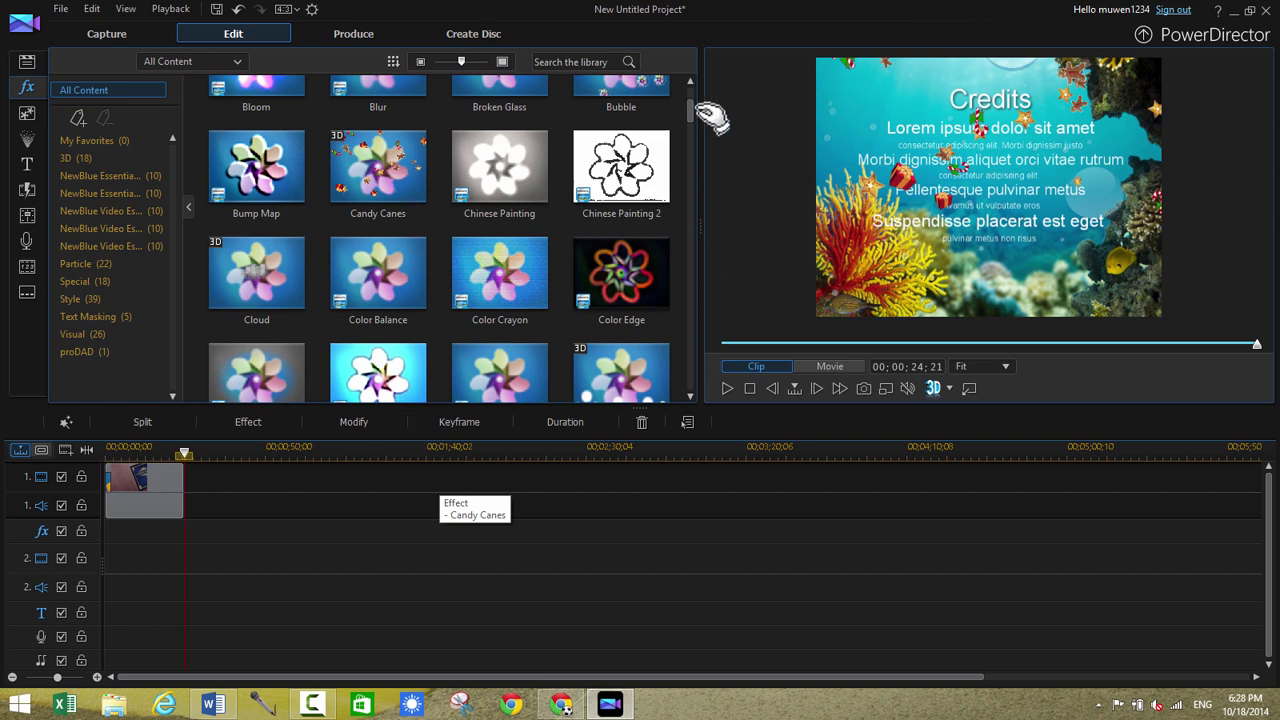
pyautogui.click(177, 300)
pyautogui.click(28, 62)
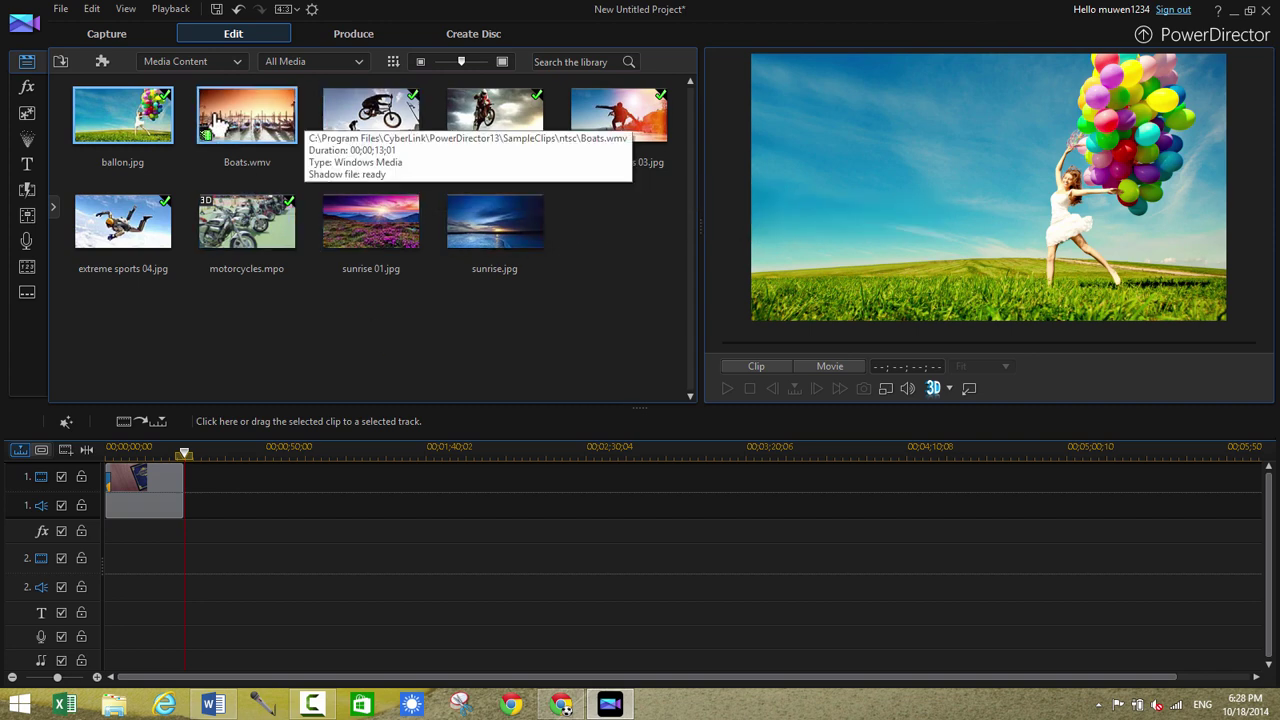
# Place Boats.wmv on video track 1 and apply NewBlue Viewfinder to it
pyautogui.moveTo(253, 140); pyautogui.dragTo(360, 466)
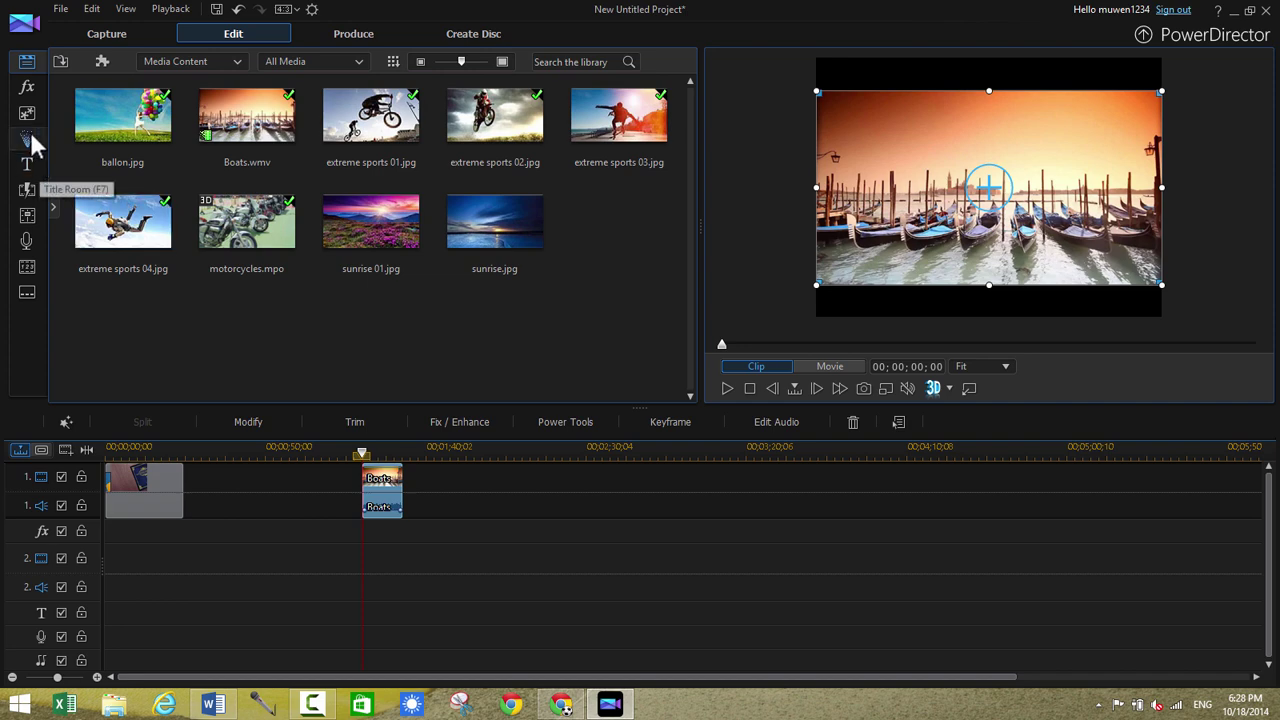
pyautogui.click(27, 90)
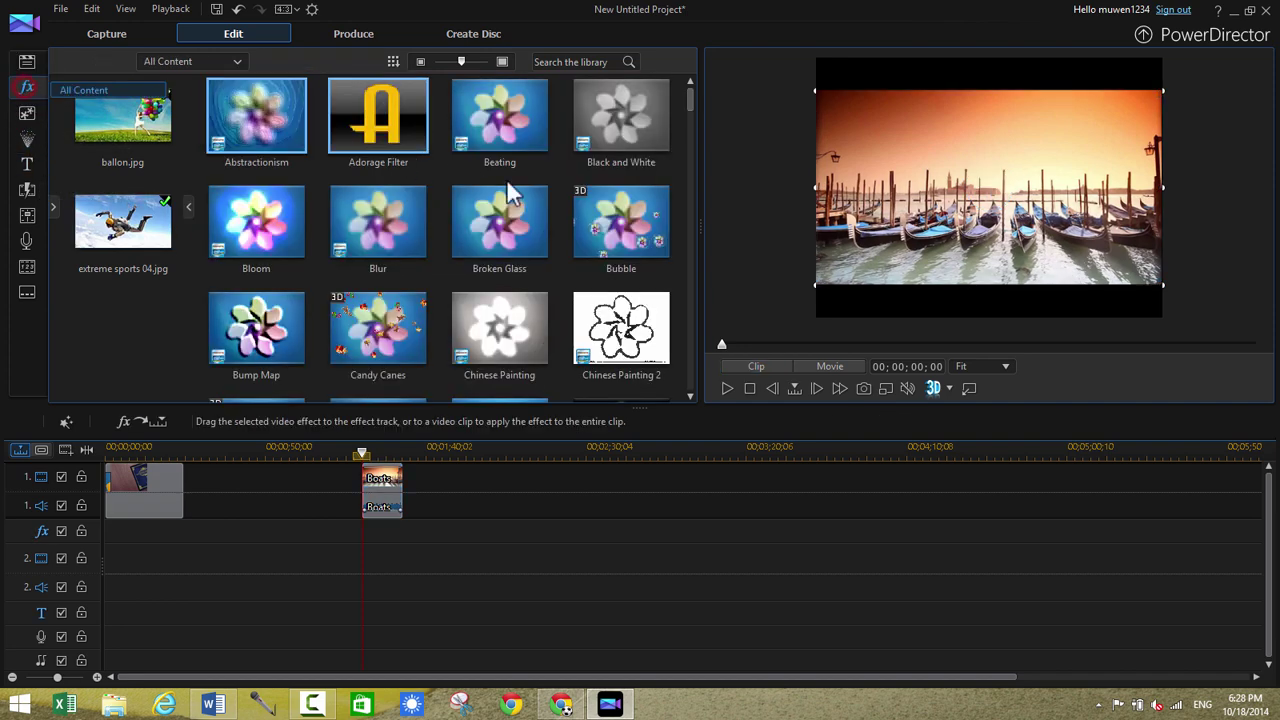
pyautogui.moveTo(689, 102)
pyautogui.mouseDown()
pyautogui.moveTo(710, 220)
pyautogui.moveTo(706, 343)
pyautogui.moveTo(700, 271)
pyautogui.moveTo(714, 289)
pyautogui.mouseUp()
pyautogui.moveTo(231, 293); pyautogui.dragTo(378, 480)
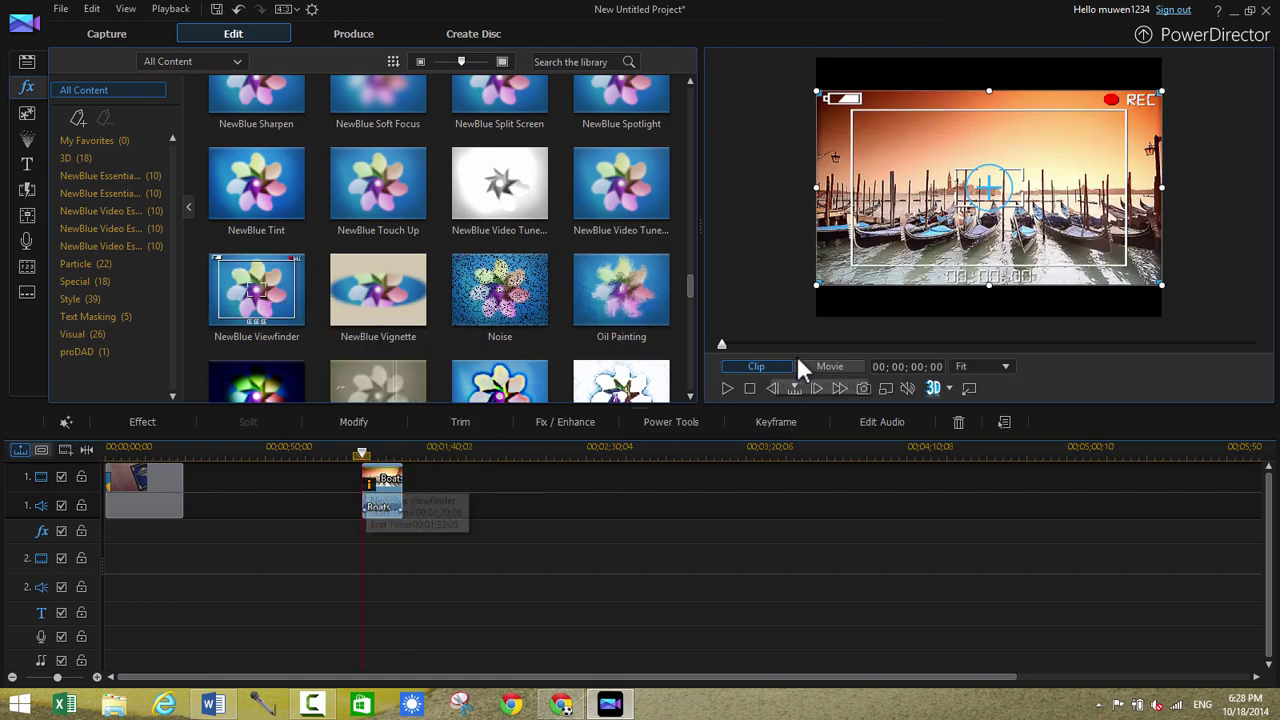
# Play and pause the Boats clip to preview Viewfinder, then jump back to its start
pyautogui.click(811, 366)
pyautogui.click(727, 388)
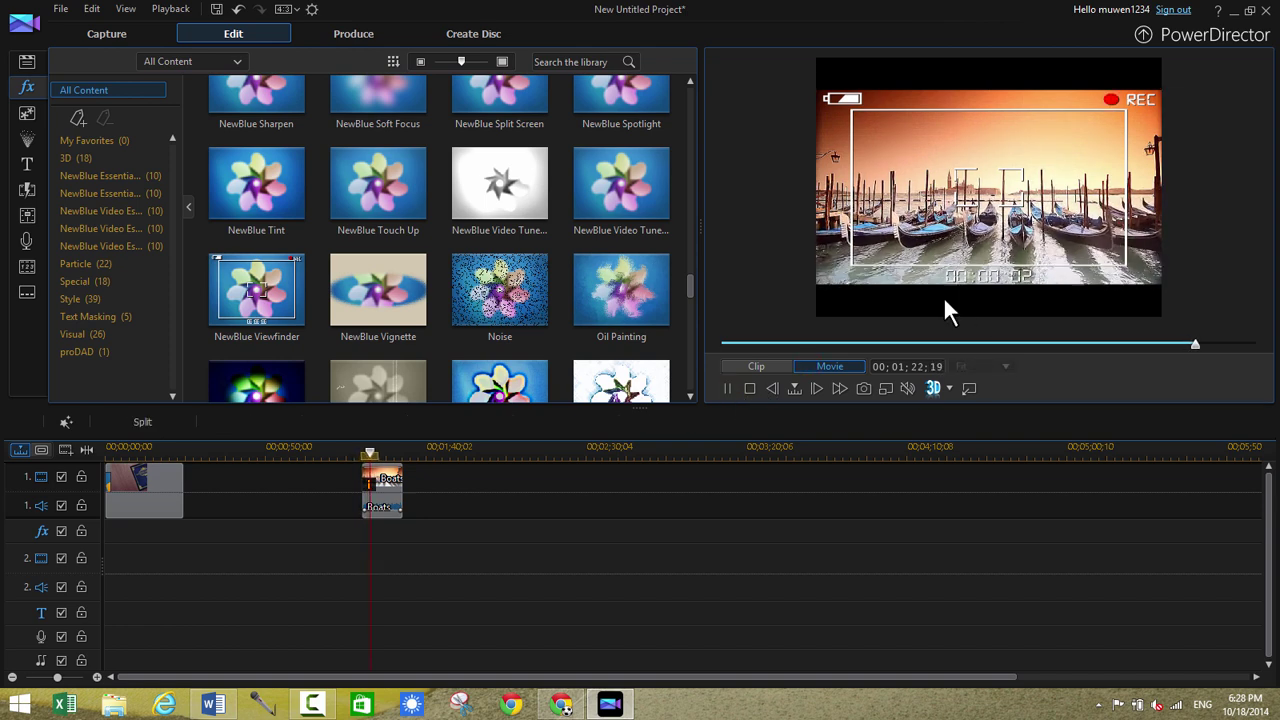
pyautogui.click(727, 389)
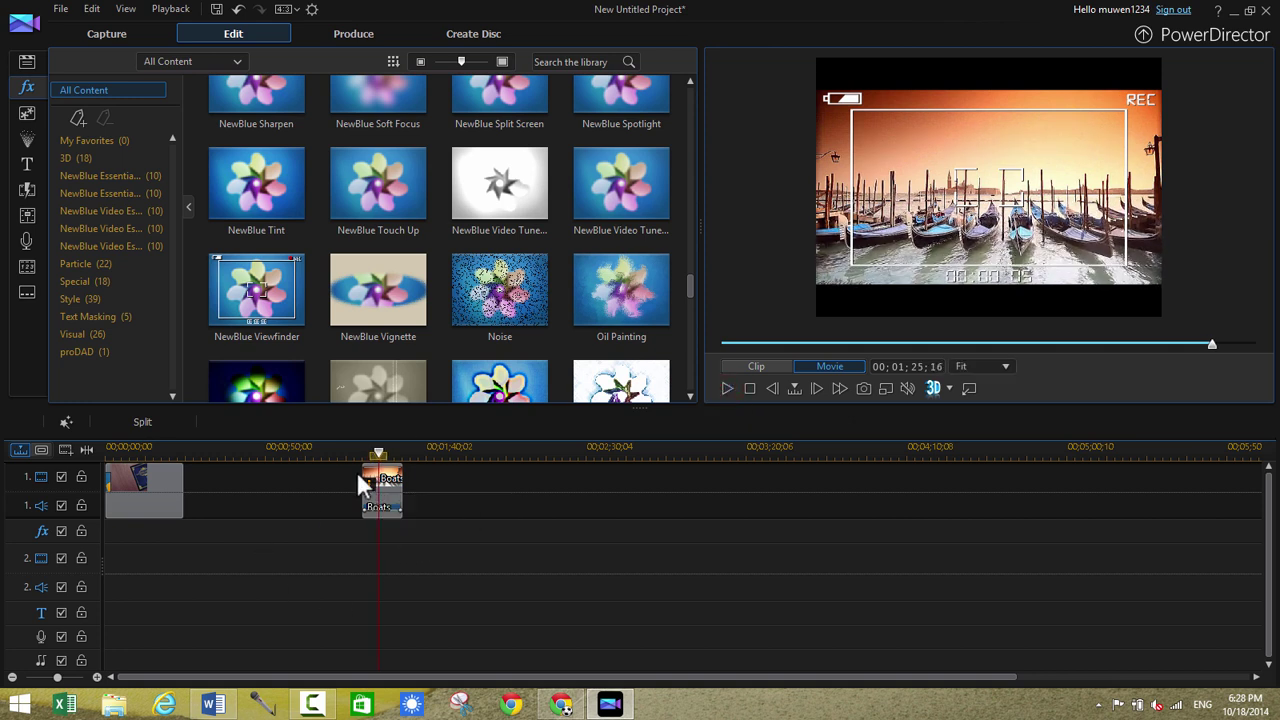
pyautogui.click(357, 472)
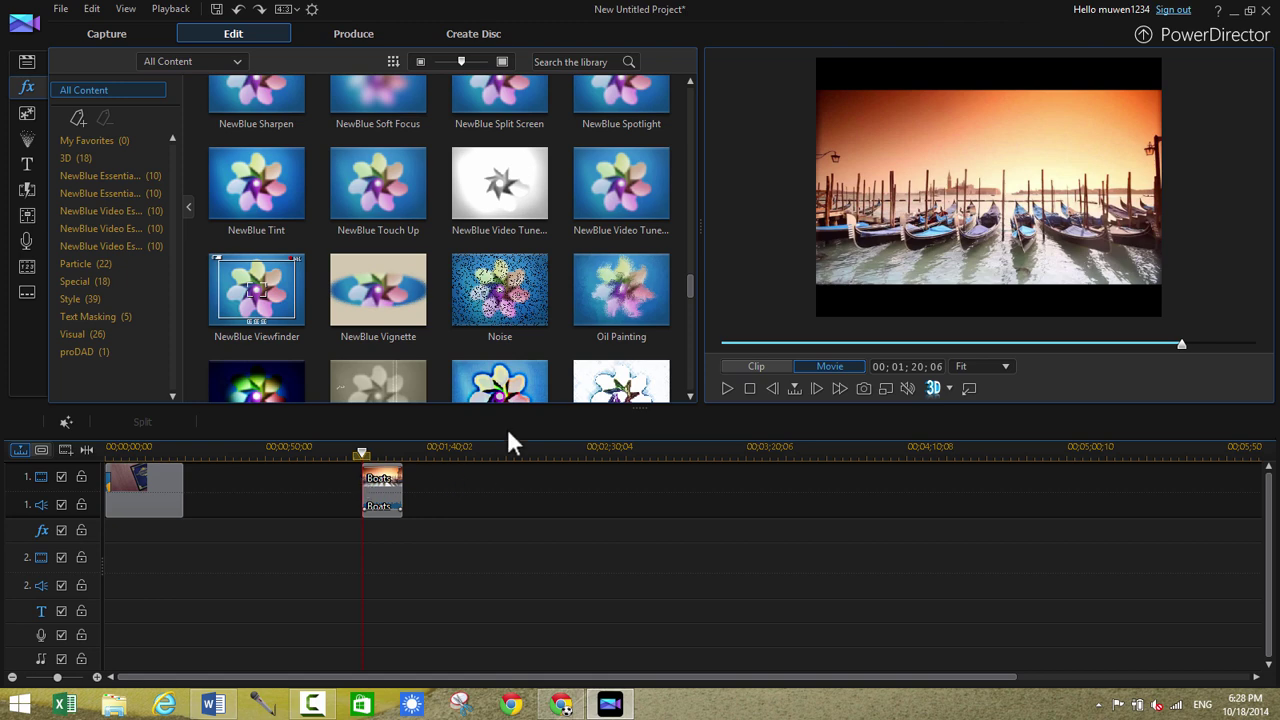
# Apply the Old Movie effect to the Boats clip and play it
pyautogui.moveTo(694, 289)
pyautogui.mouseDown()
pyautogui.moveTo(688, 274)
pyautogui.moveTo(694, 380)
pyautogui.moveTo(699, 292)
pyautogui.mouseUp()
pyautogui.moveTo(378, 268); pyautogui.dragTo(400, 445)
pyautogui.moveTo(352, 378); pyautogui.dragTo(365, 465)
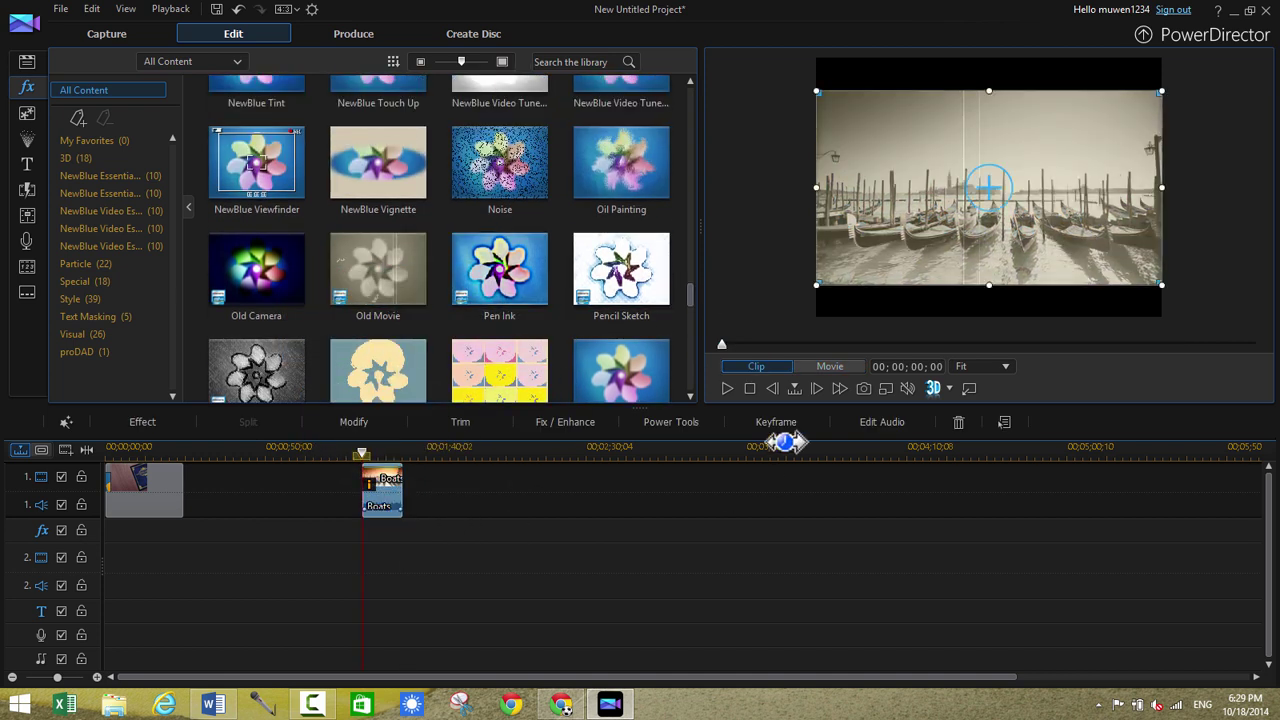
pyautogui.click(726, 388)
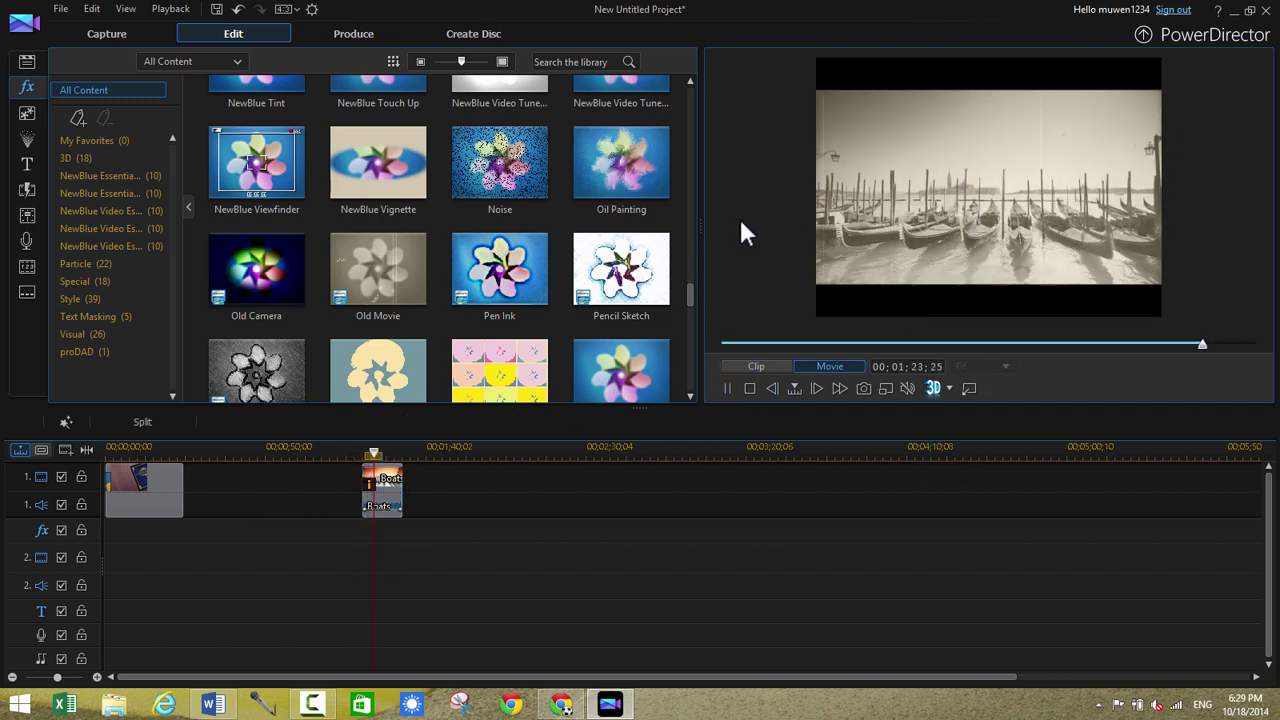
# Switch the project aspect ratio to 16:9, preview it, then delete the Boats clip
pyautogui.click(279, 9)
pyautogui.click(302, 46)
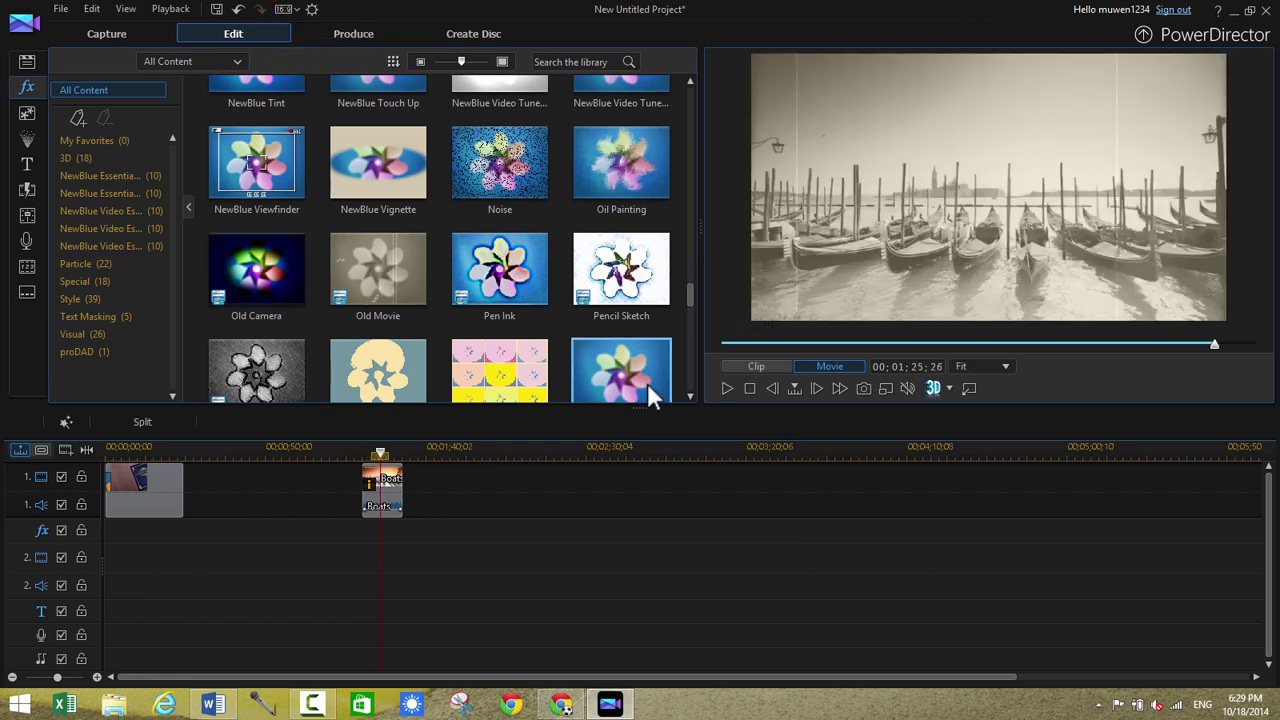
pyautogui.click(727, 390)
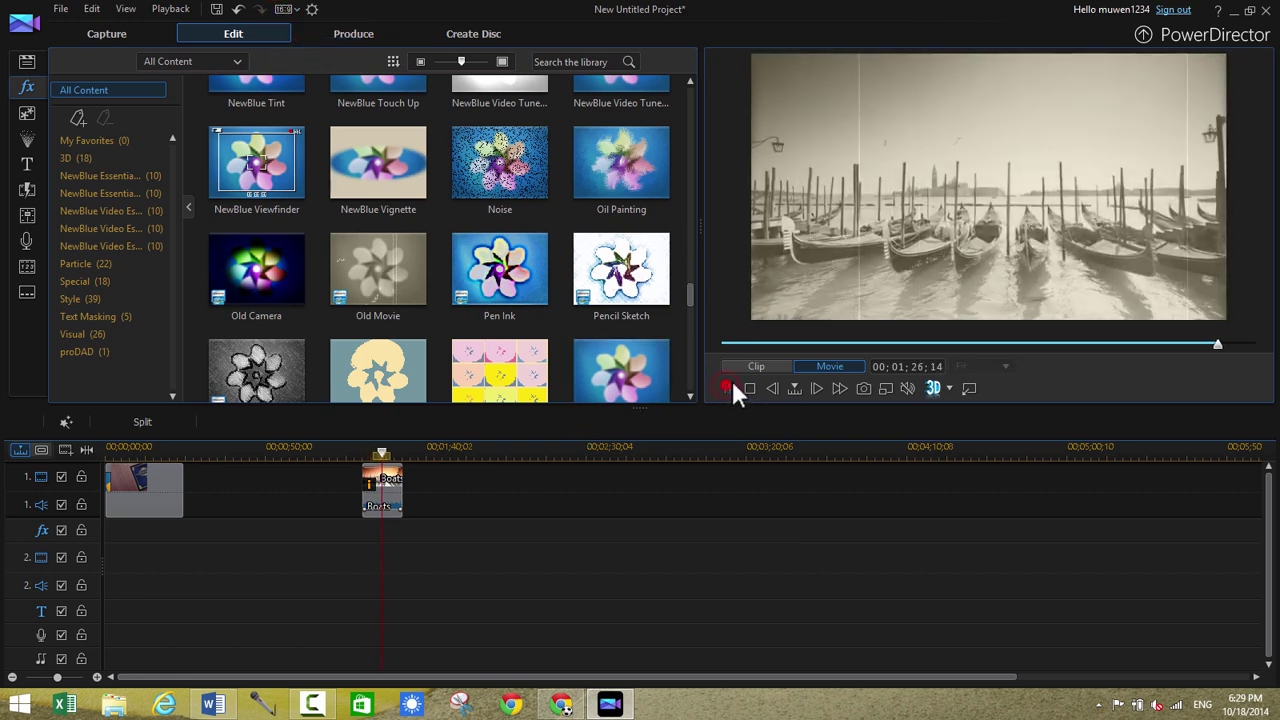
pyautogui.click(726, 388)
pyautogui.click(385, 495)
pyautogui.press('Delete')
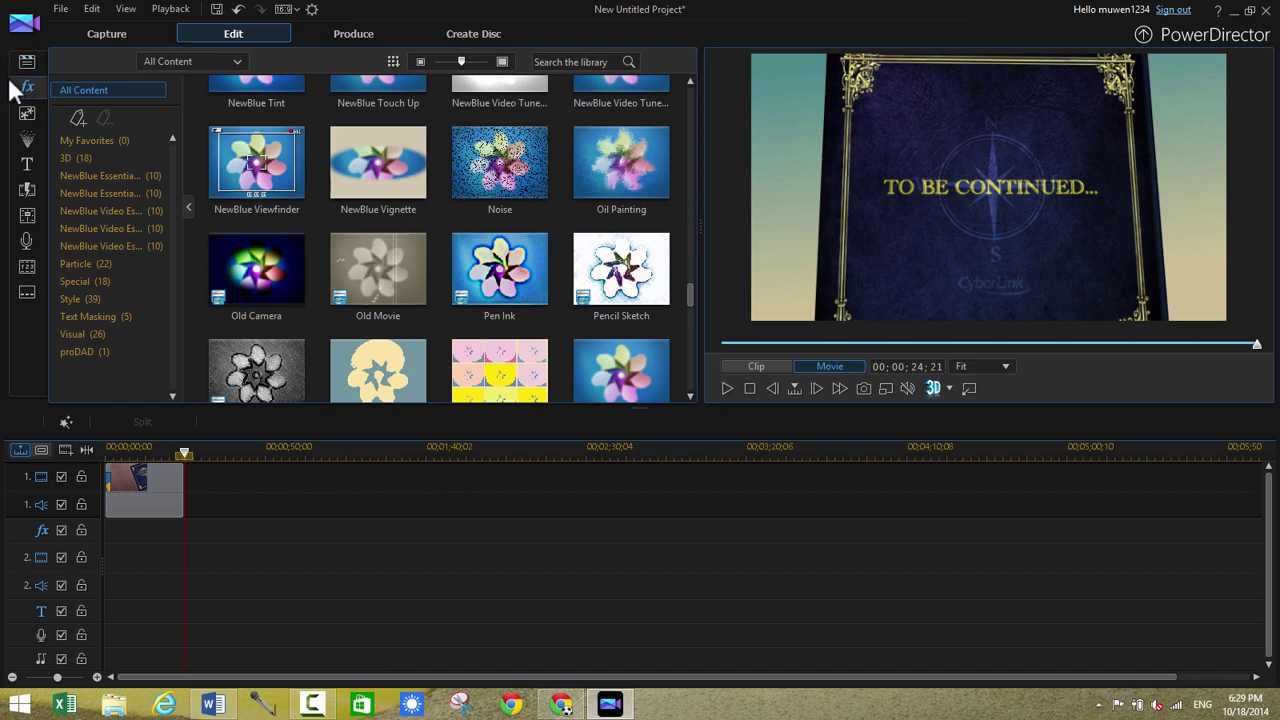
# Import MAH00006.MP4 through Import Media Files and drop it on video track 1
pyautogui.click(20, 65)
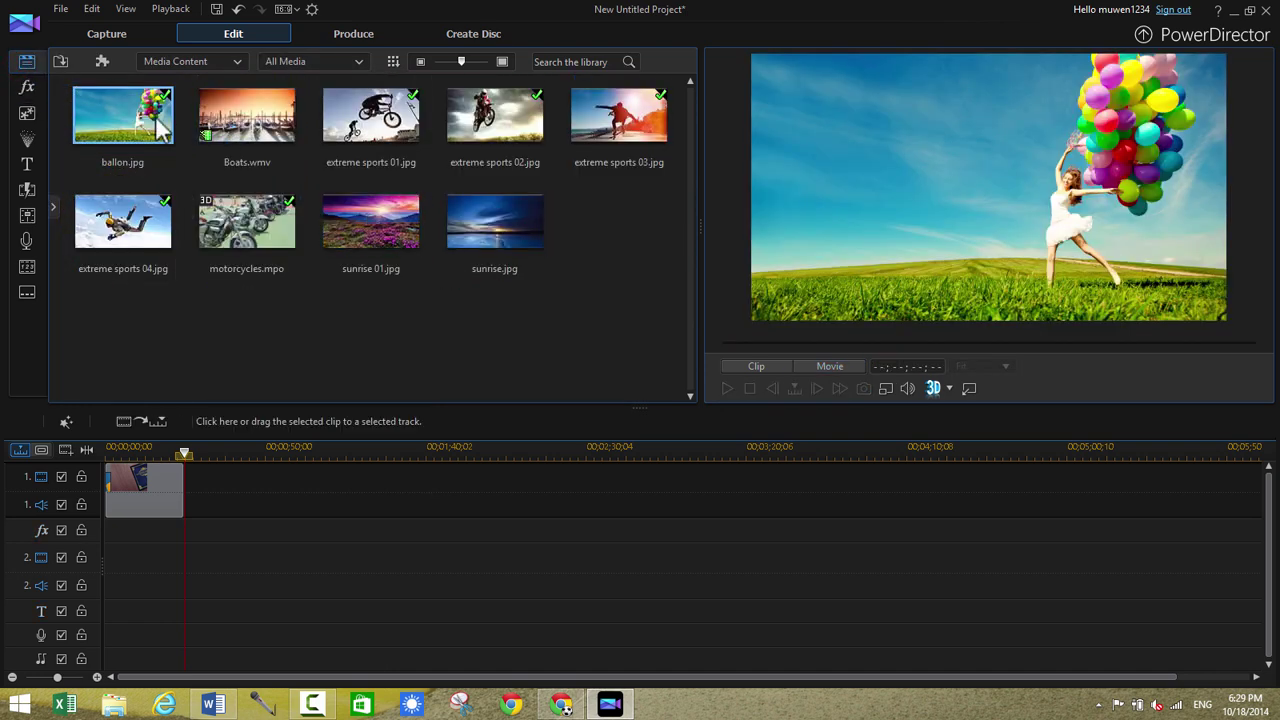
pyautogui.click(60, 61)
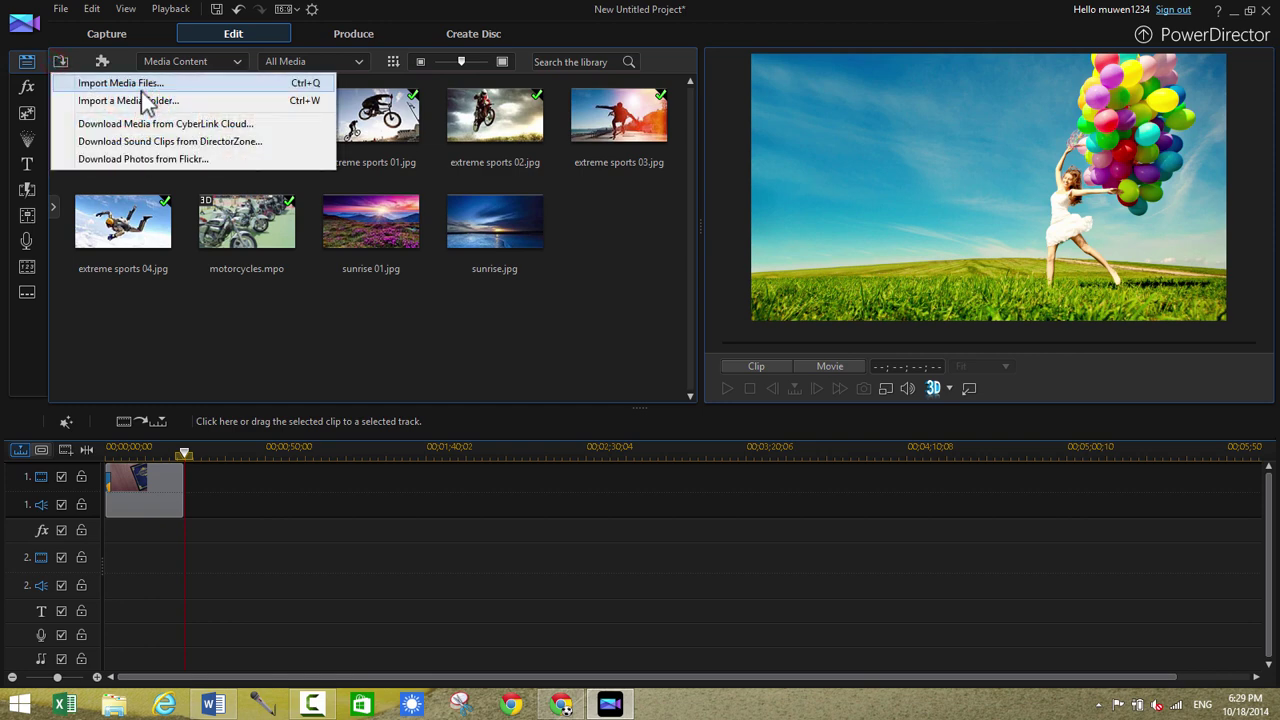
pyautogui.click(141, 86)
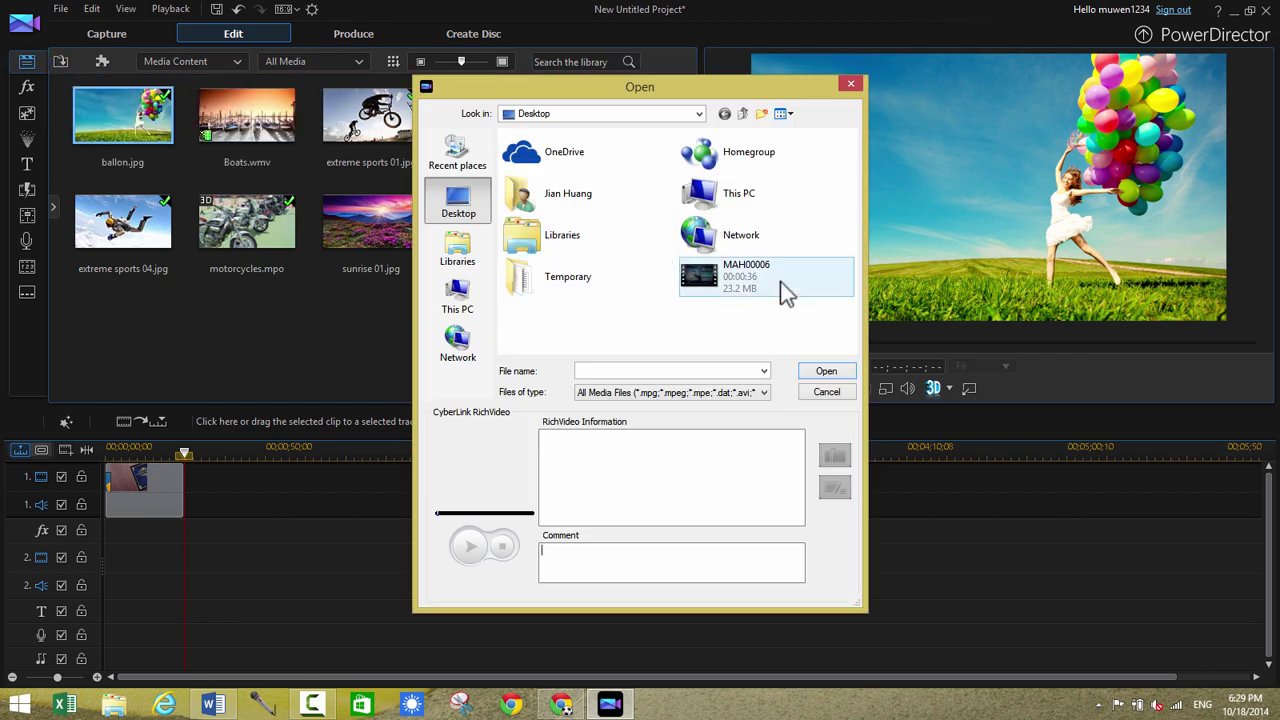
pyautogui.doubleClick(780, 281)
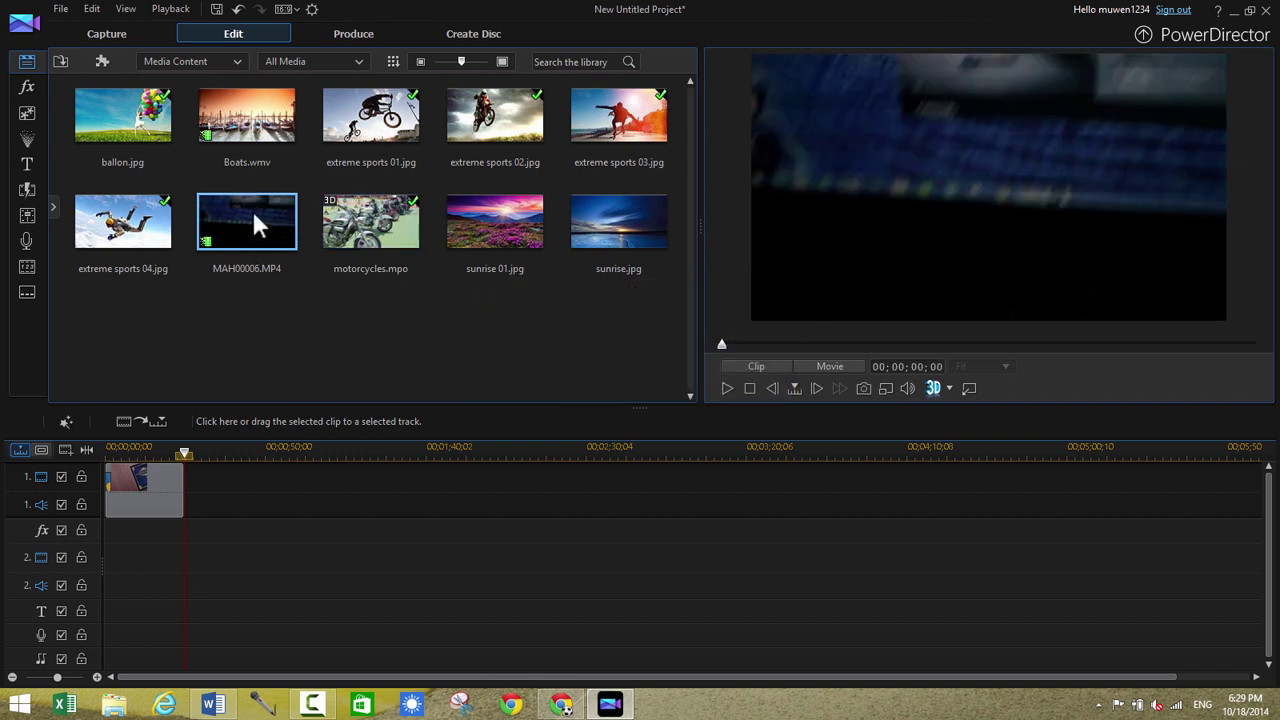
pyautogui.moveTo(251, 210); pyautogui.dragTo(484, 490)
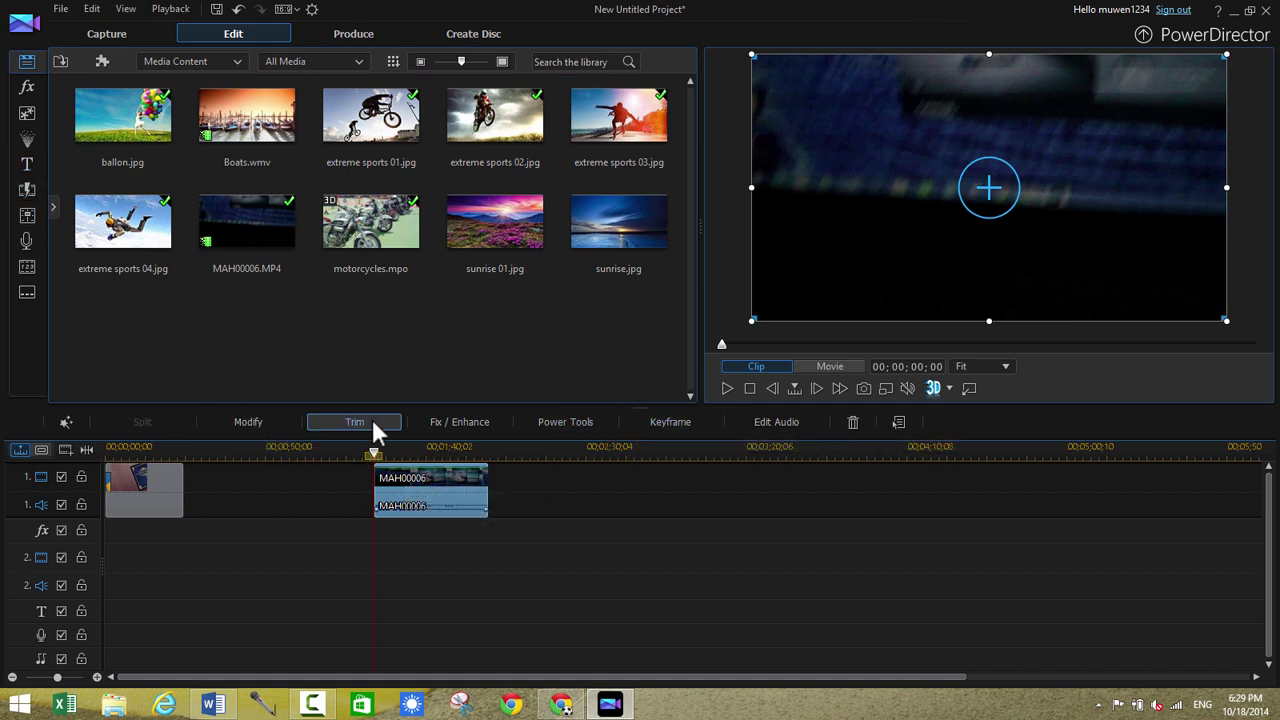
# Enable the Video Stabilizer for MAH00006 and set its strength to 61
pyautogui.click(497, 421)
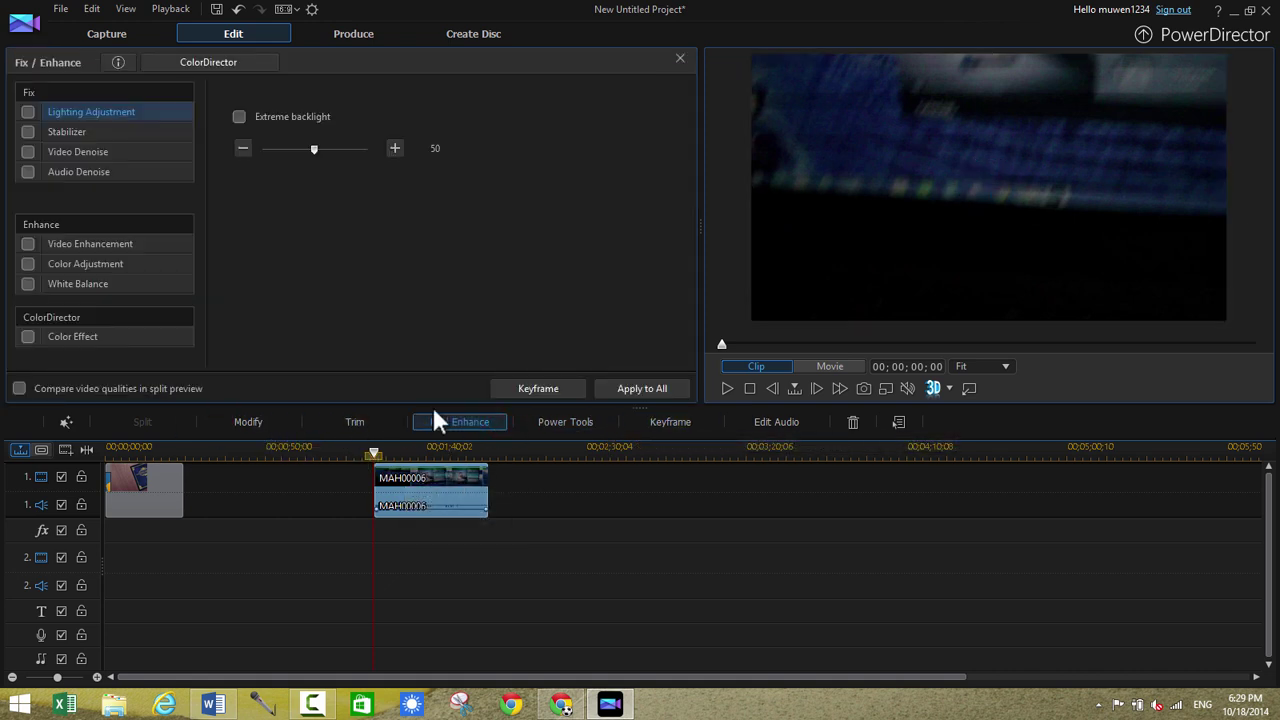
pyautogui.click(88, 133)
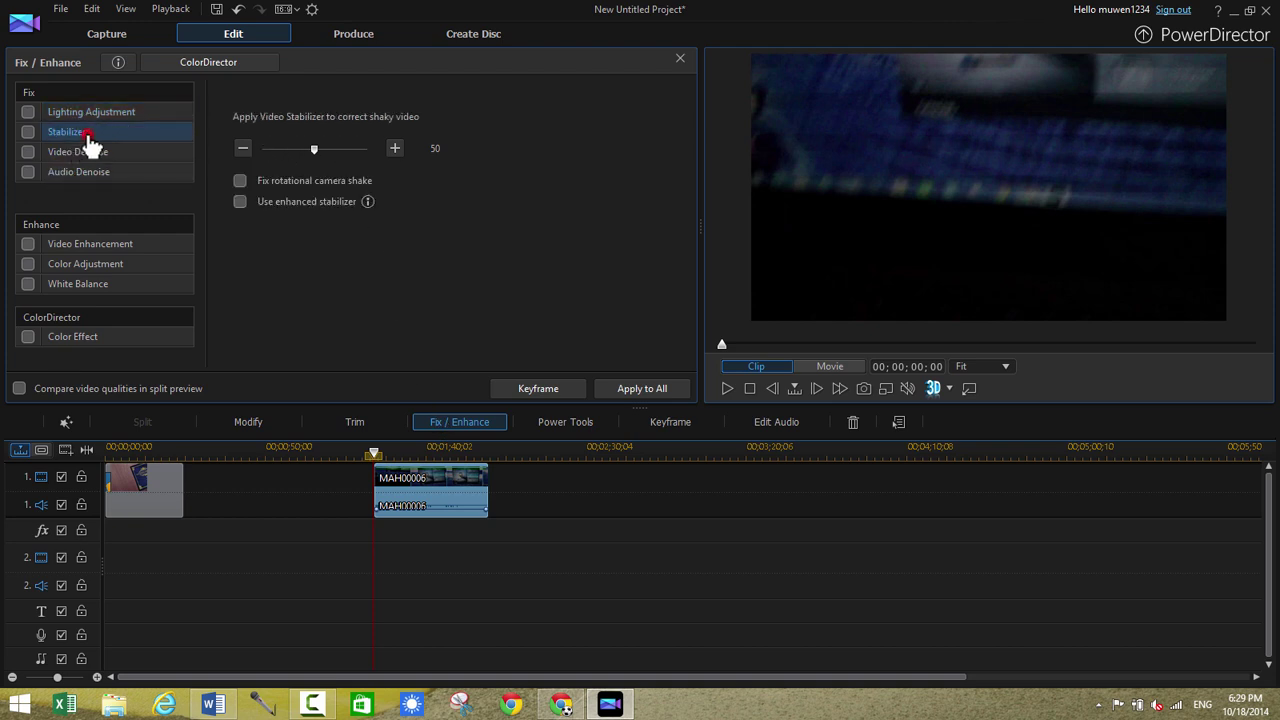
pyautogui.click(28, 133)
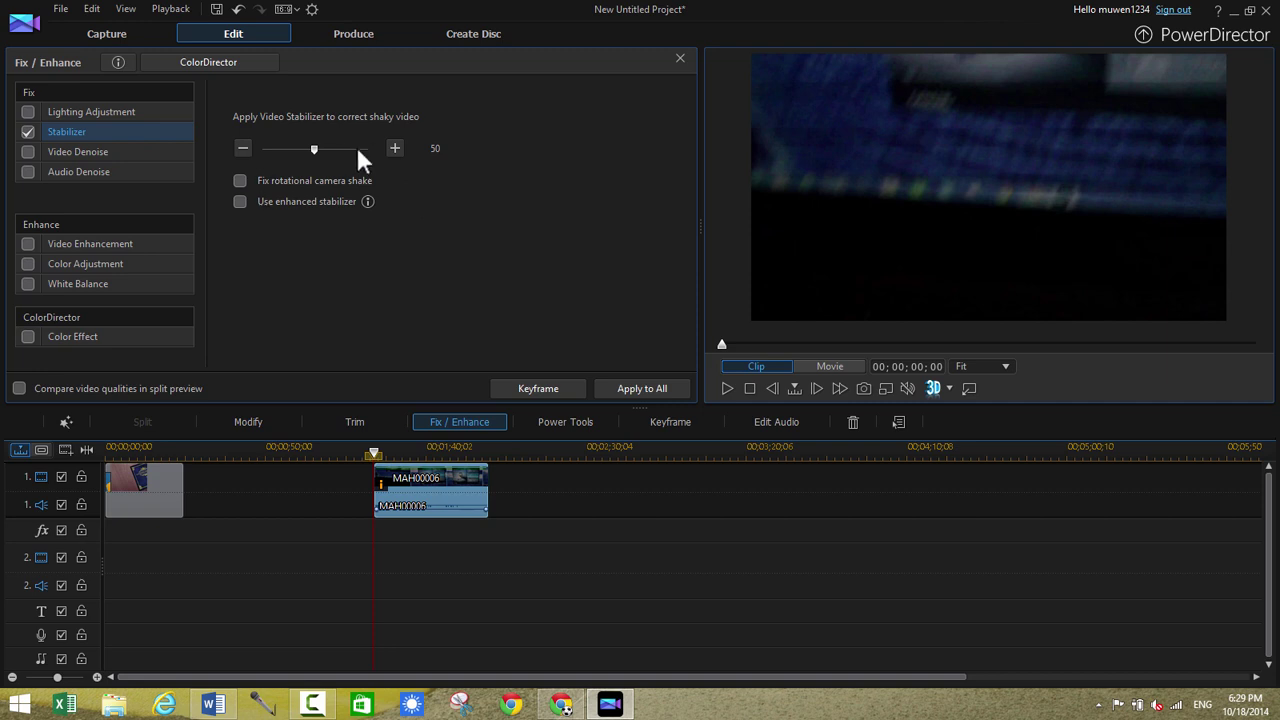
pyautogui.click(366, 204)
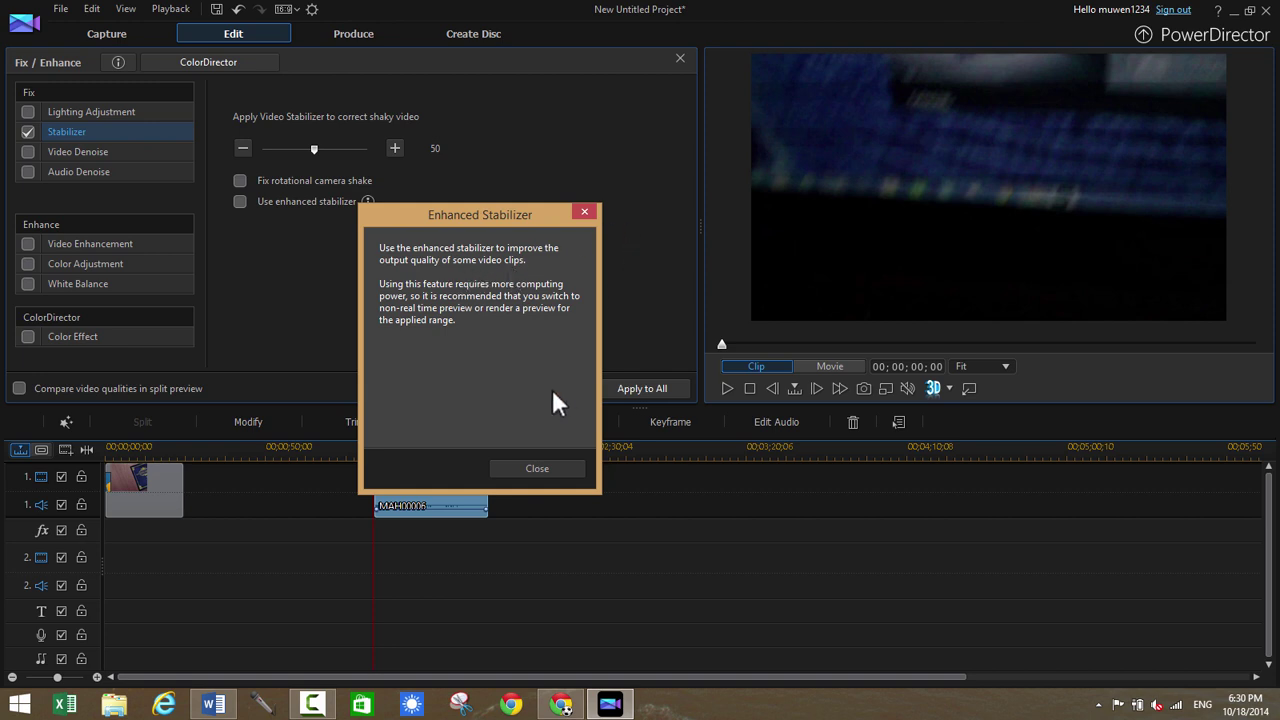
pyautogui.click(529, 471)
pyautogui.click(401, 148)
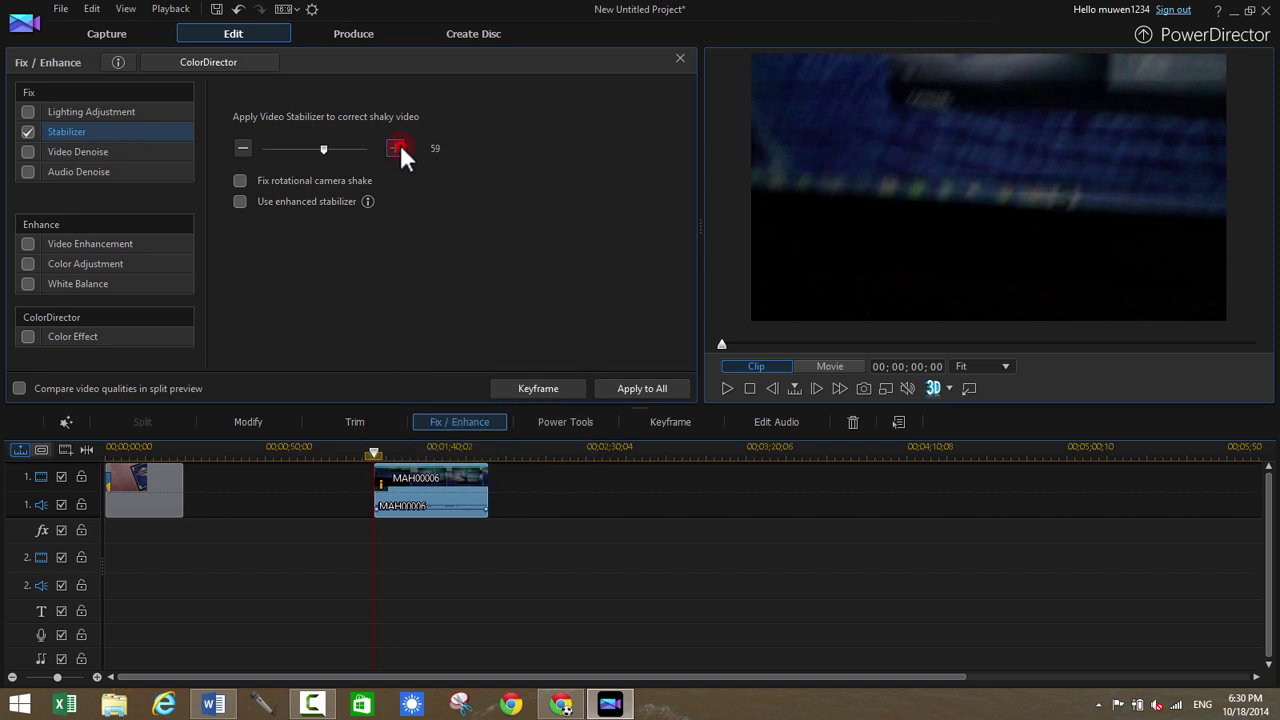
pyautogui.click(395, 148)
pyautogui.click(395, 148)
pyautogui.click(395, 148)
pyautogui.click(395, 148)
pyautogui.click(395, 148)
pyautogui.click(395, 148)
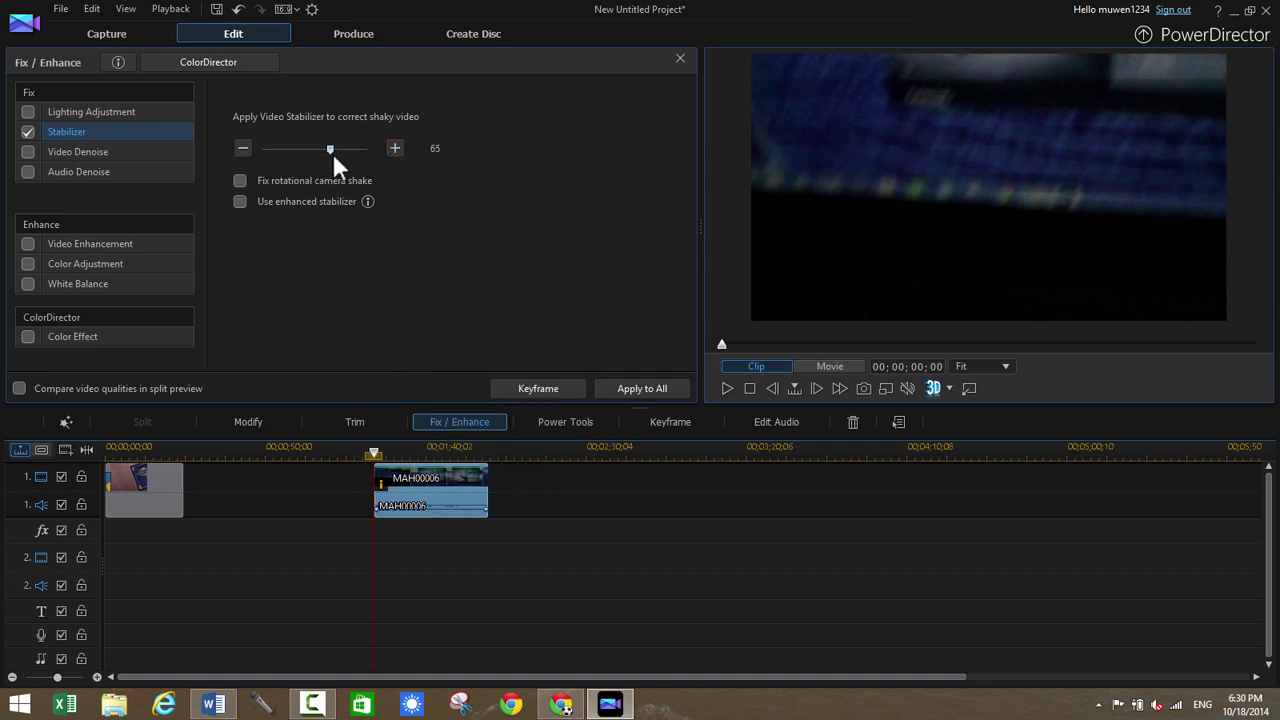
pyautogui.moveTo(334, 155); pyautogui.dragTo(327, 152)
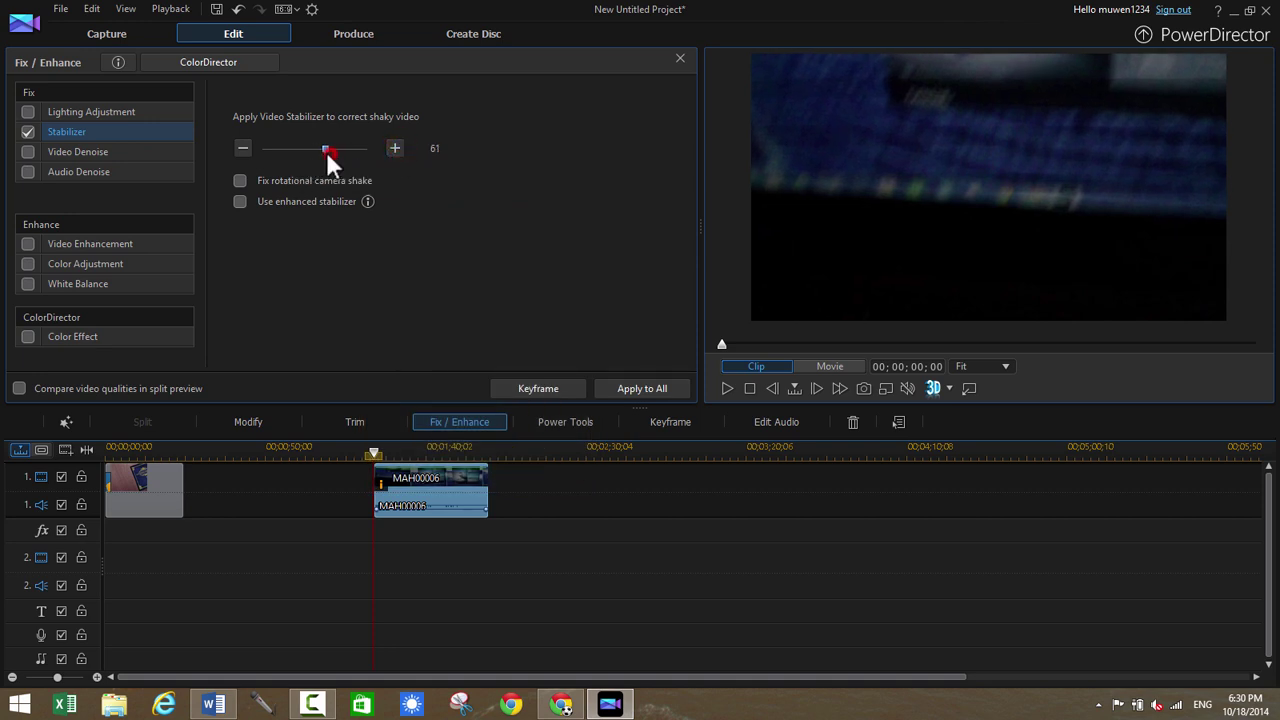
# Preview the clip, re-tick Stabilizer, and play the stabilized result
pyautogui.click(727, 388)
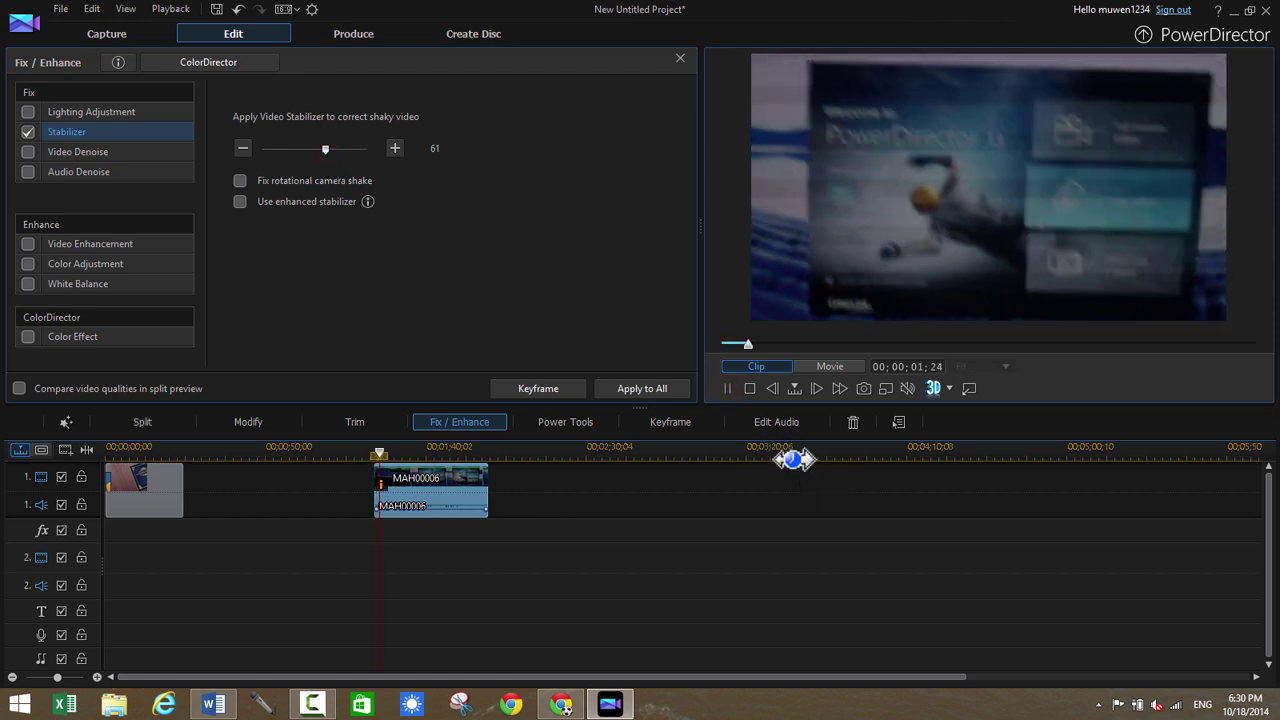
pyautogui.click(728, 389)
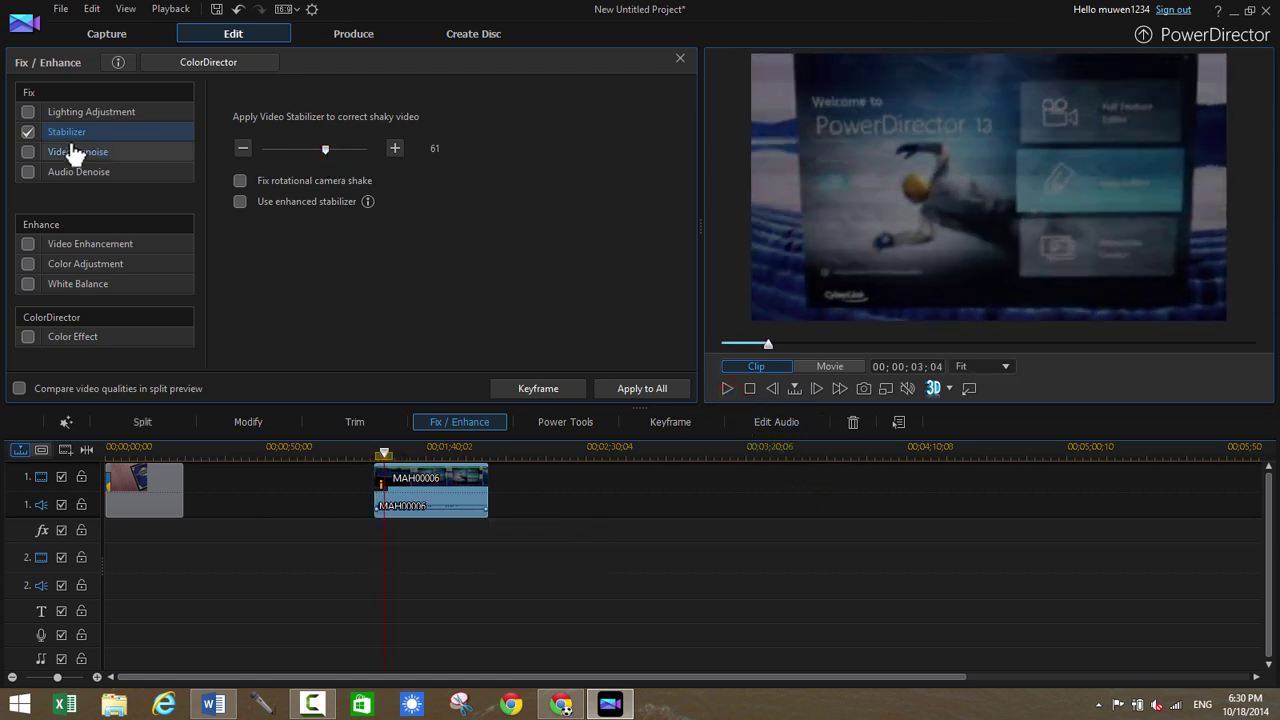
pyautogui.click(727, 388)
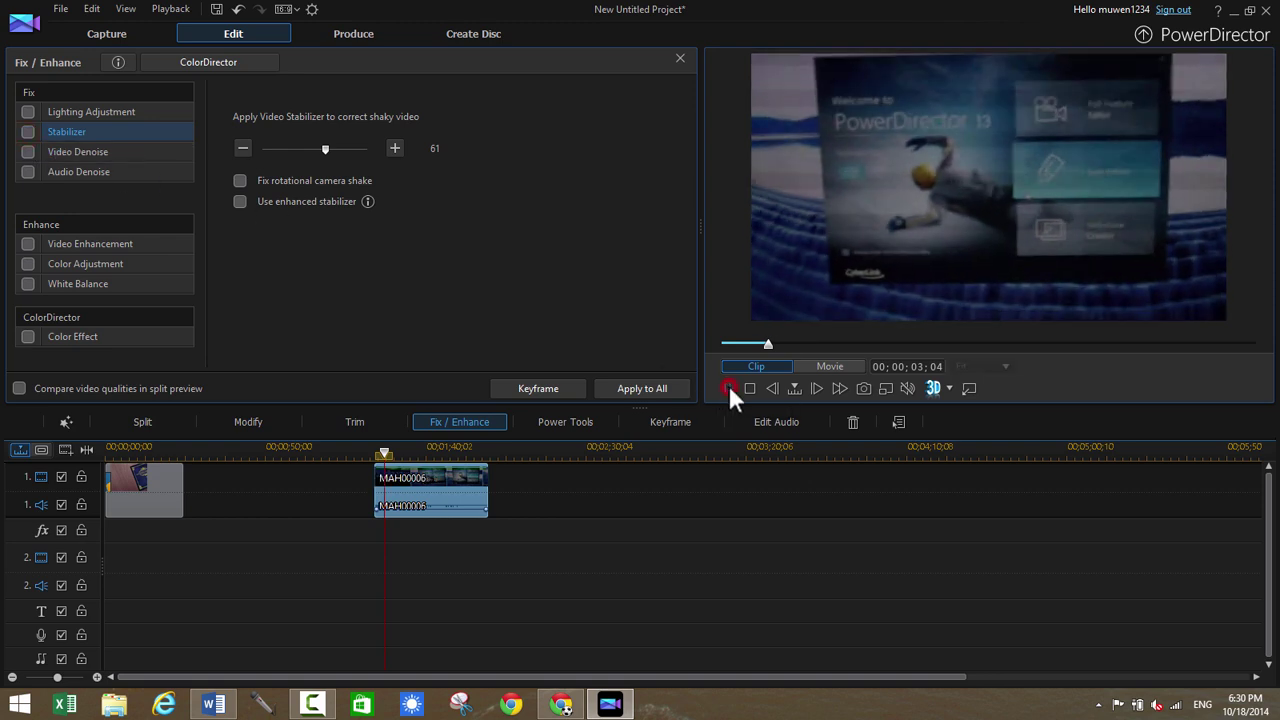
pyautogui.click(728, 389)
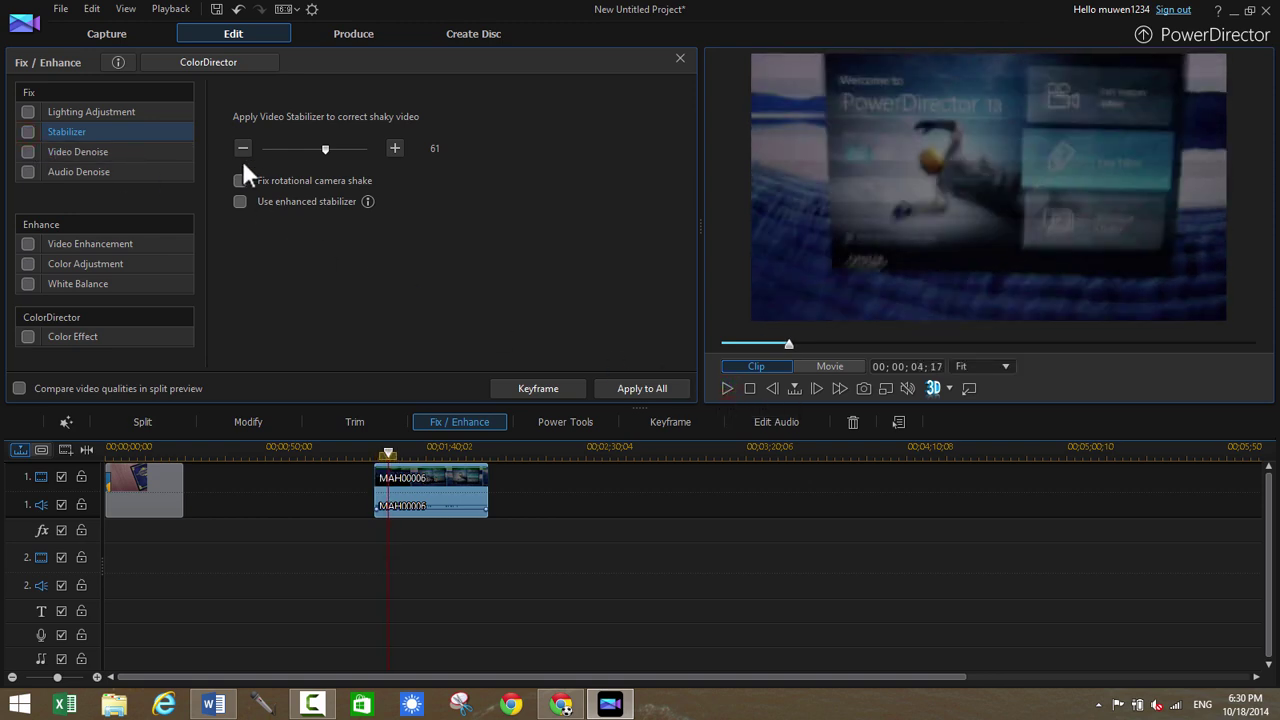
pyautogui.click(29, 131)
pyautogui.click(726, 386)
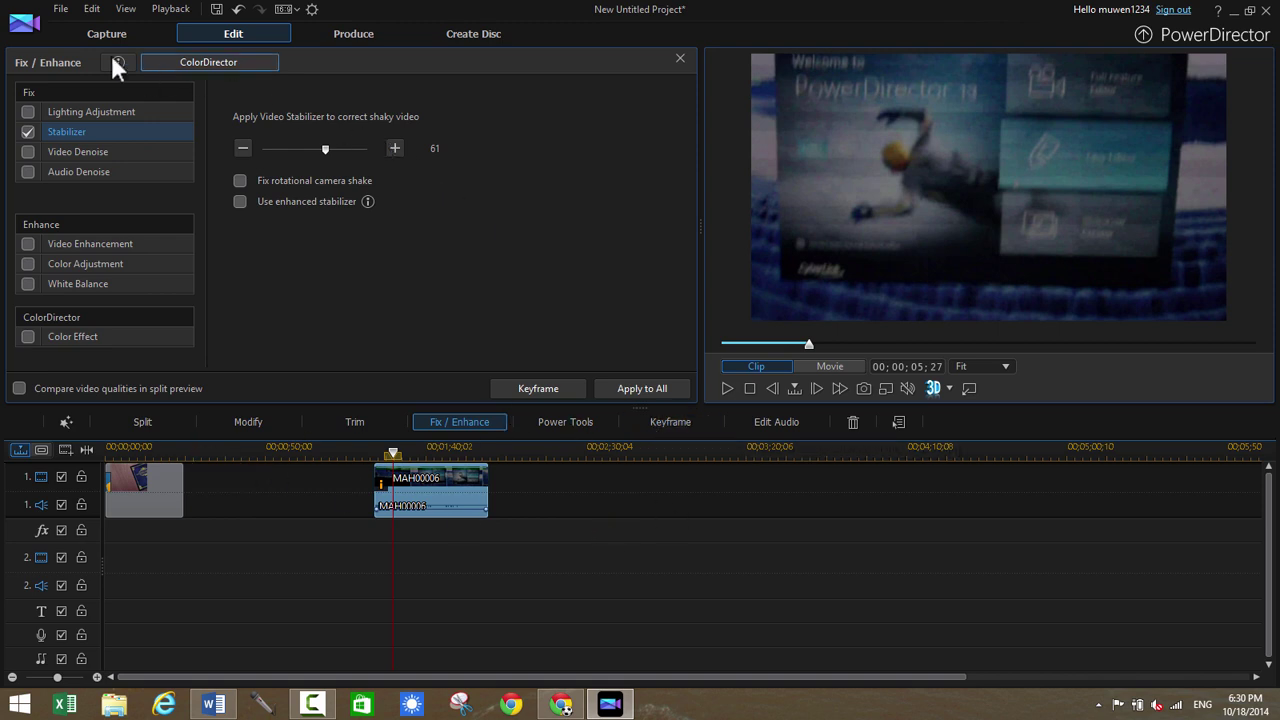
# Close Fix/Enhance, delete the MAH00006 clip, and select the remaining opening clip
pyautogui.click(680, 58)
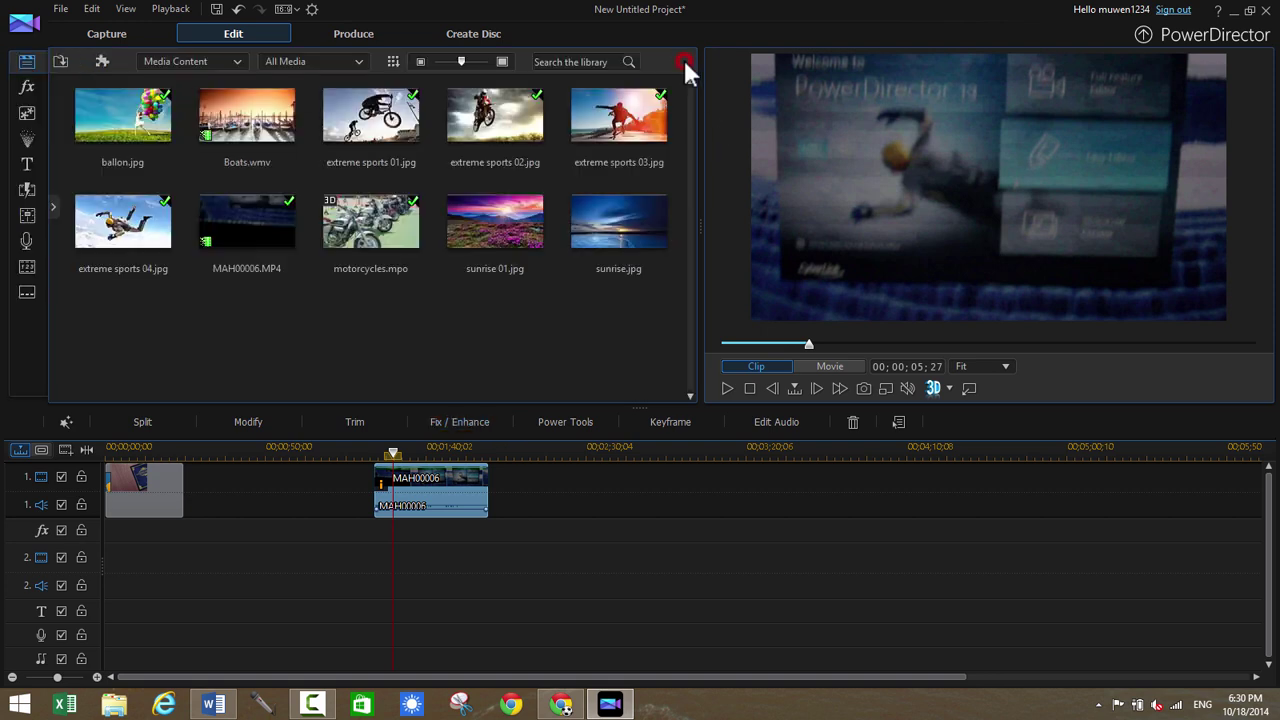
pyautogui.moveTo(548, 534); pyautogui.dragTo(482, 491)
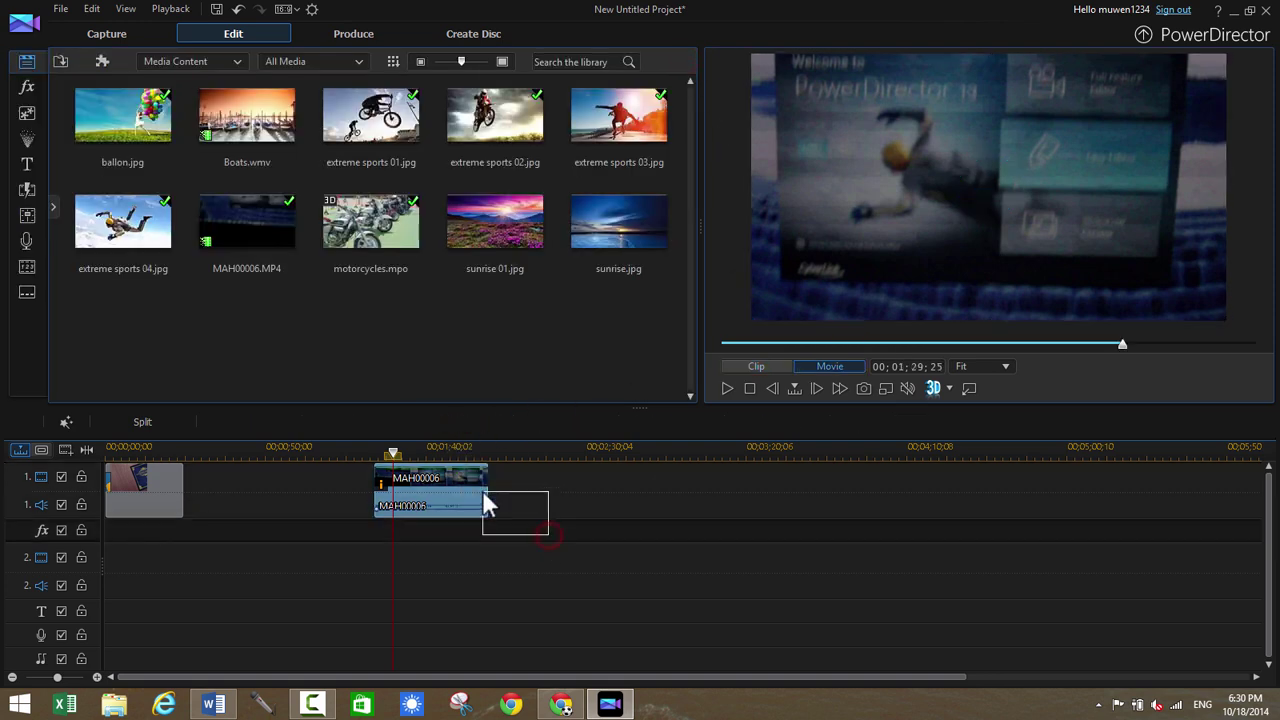
pyautogui.click(591, 466)
pyautogui.click(398, 512)
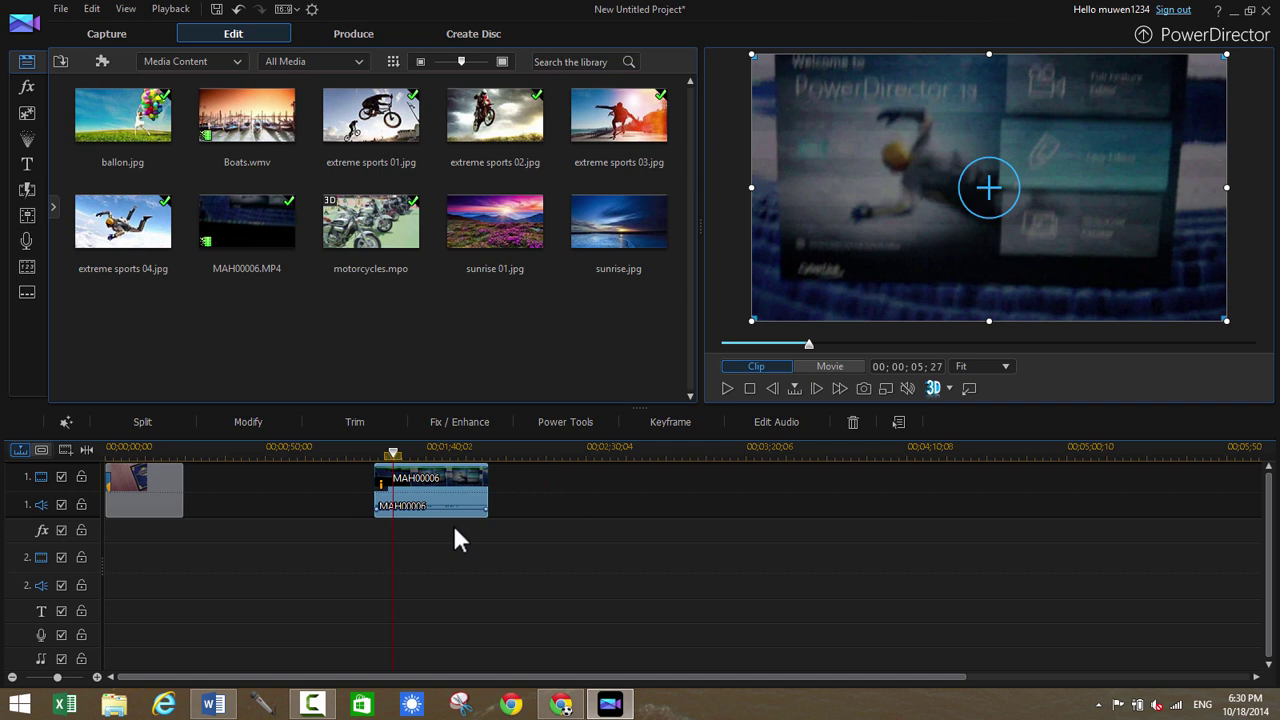
pyautogui.press('Delete')
pyautogui.click(197, 471)
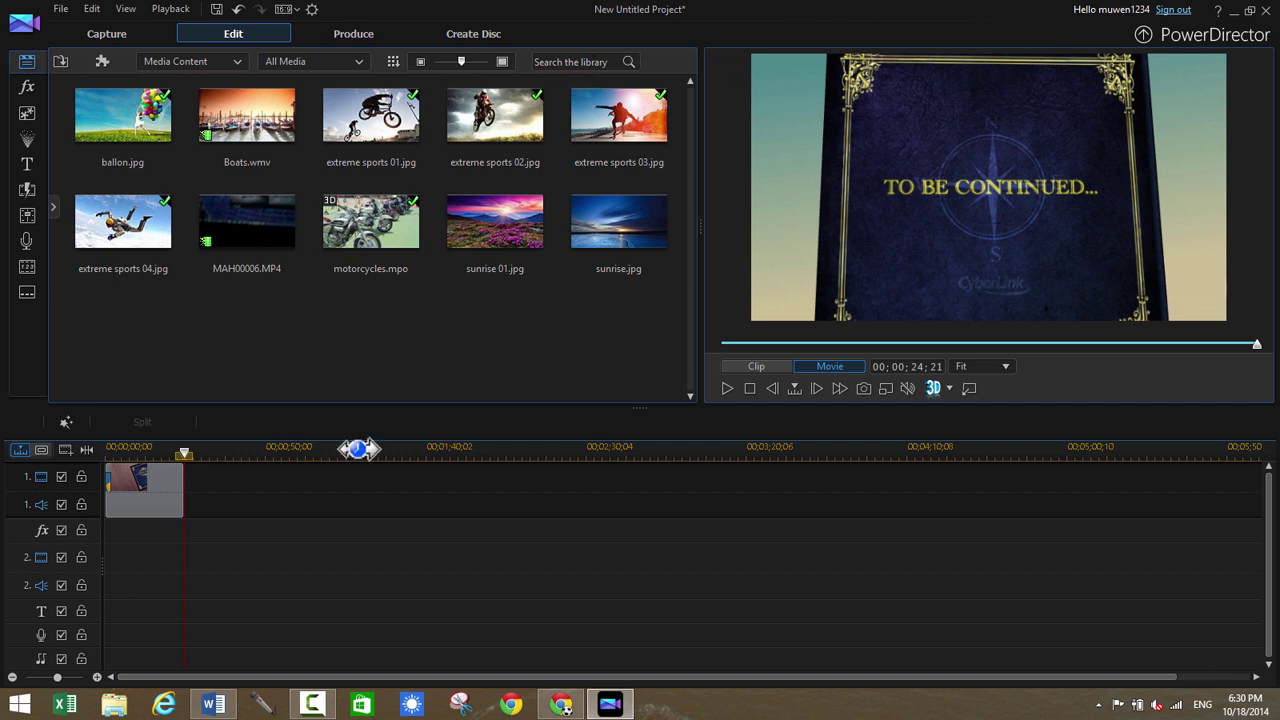
pyautogui.click(160, 489)
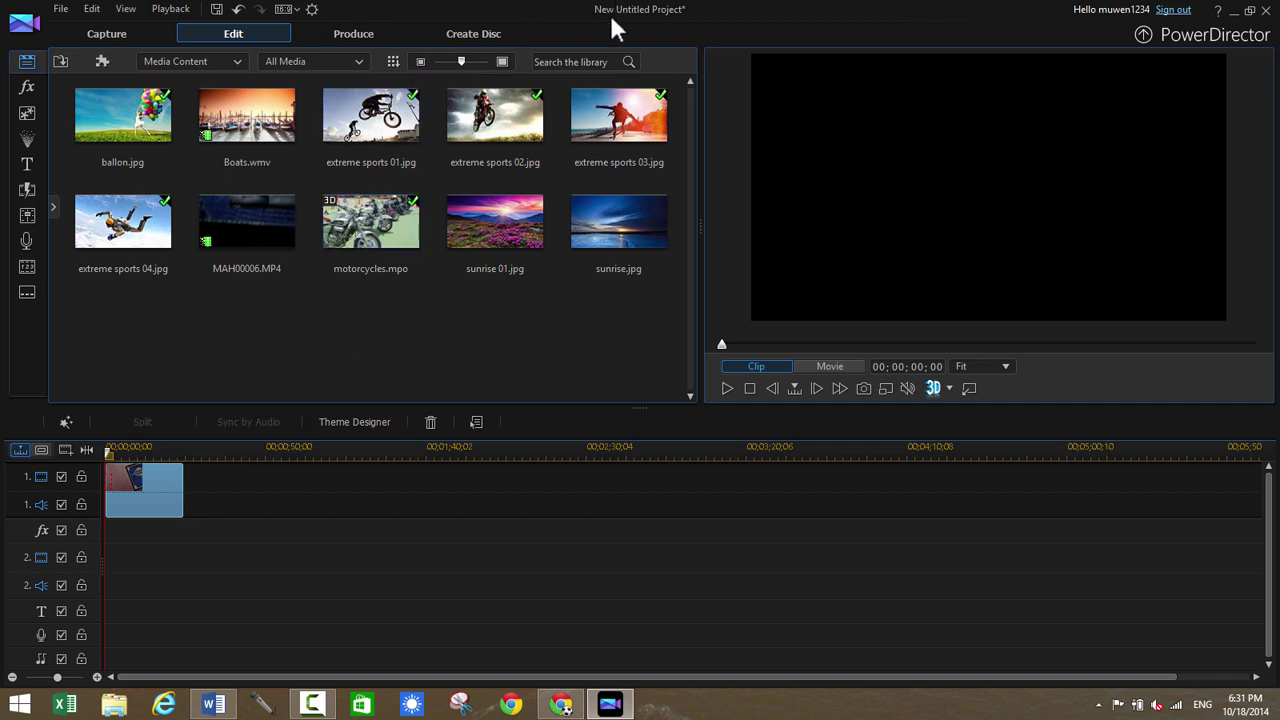
# Upload the project to CyberLink Cloud as 'demo' and dismiss the success notice
pyautogui.click(62, 10)
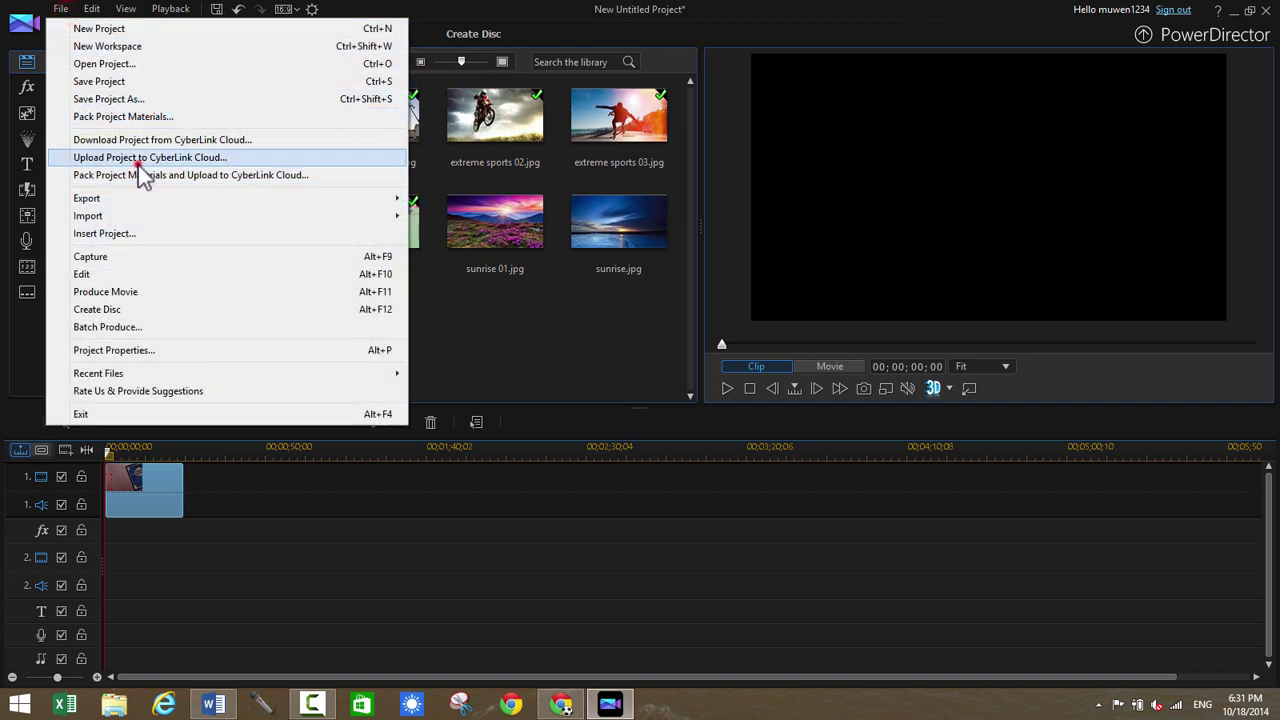
pyautogui.click(140, 160)
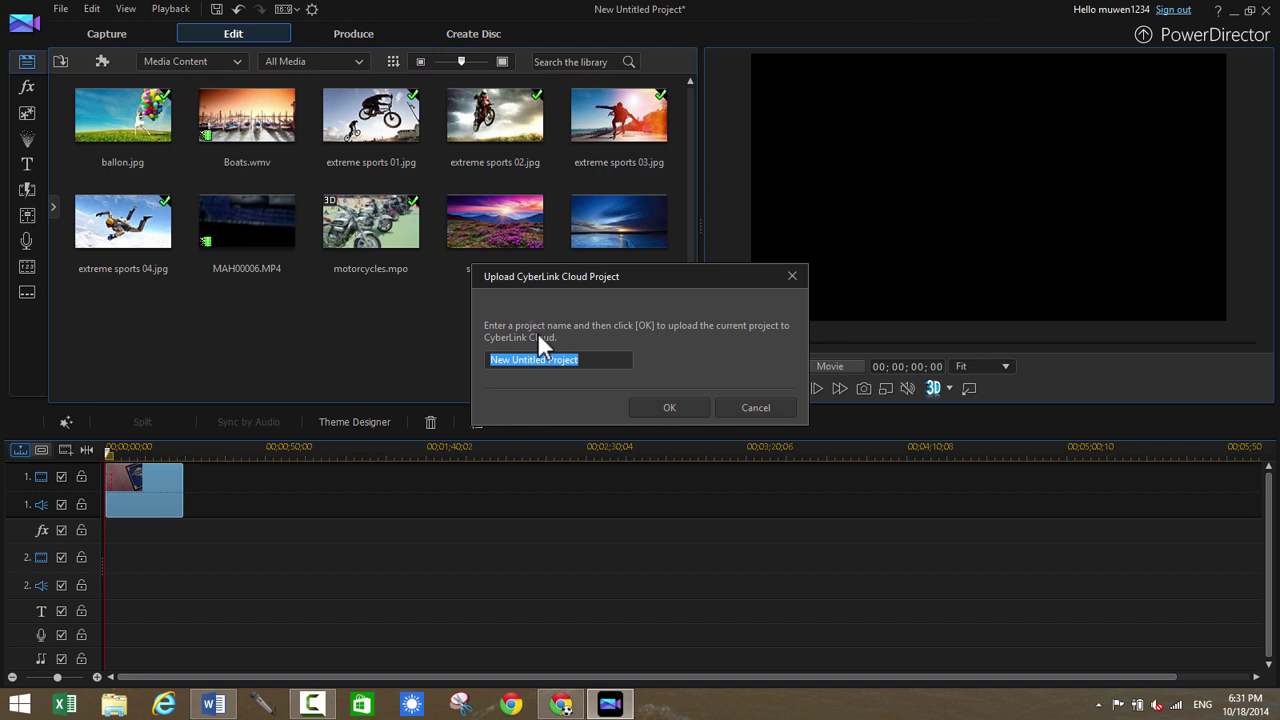
pyautogui.click(595, 364)
pyautogui.press('BackSpace')
pyautogui.press('BackSpace')
pyautogui.press('BackSpace')
pyautogui.press('BackSpace')
pyautogui.press('BackSpace')
pyautogui.press('BackSpace')
pyautogui.press('BackSpace')
pyautogui.press('BackSpace')
pyautogui.press('BackSpace')
pyautogui.press('BackSpace')
pyautogui.press('BackSpace')
pyautogui.press('BackSpace')
pyautogui.press('BackSpace')
pyautogui.press('BackSpace')
pyautogui.press('BackSpace')
pyautogui.press('BackSpace')
pyautogui.press('BackSpace')
pyautogui.press('BackSpace')
pyautogui.press('BackSpace')
pyautogui.press('BackSpace')
pyautogui.write('demo')
pyautogui.click(660, 406)
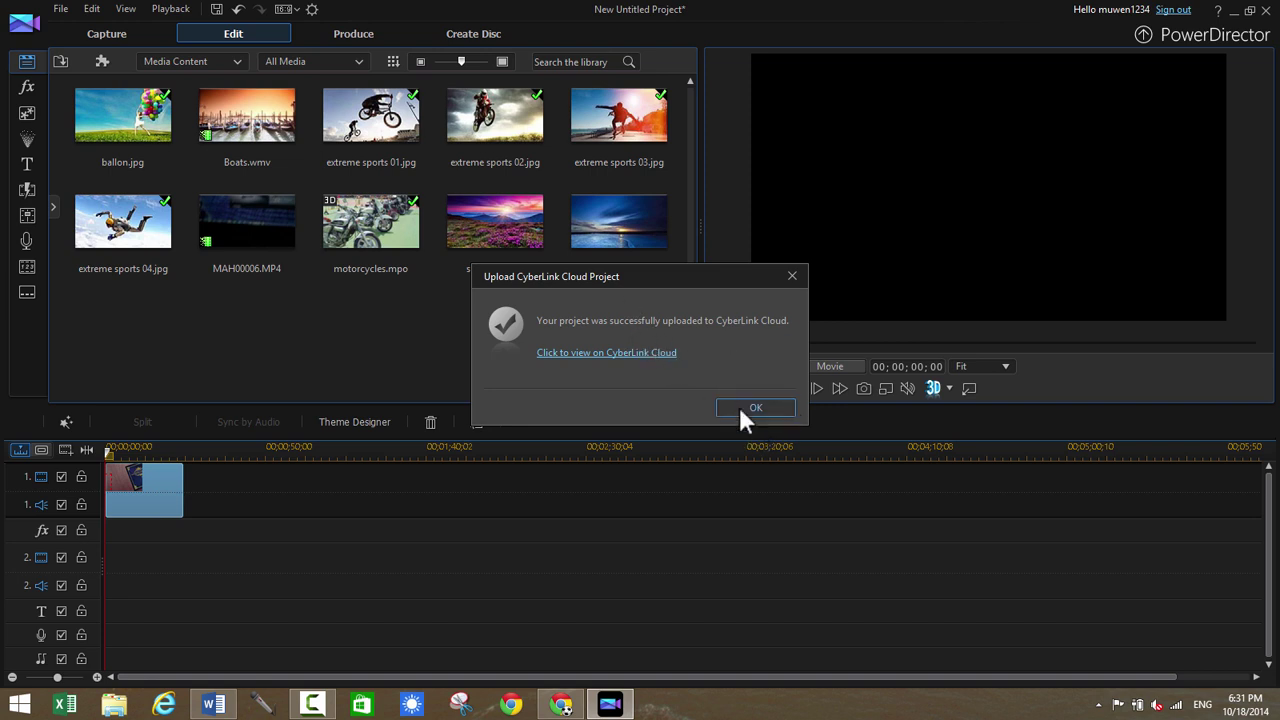
pyautogui.click(740, 409)
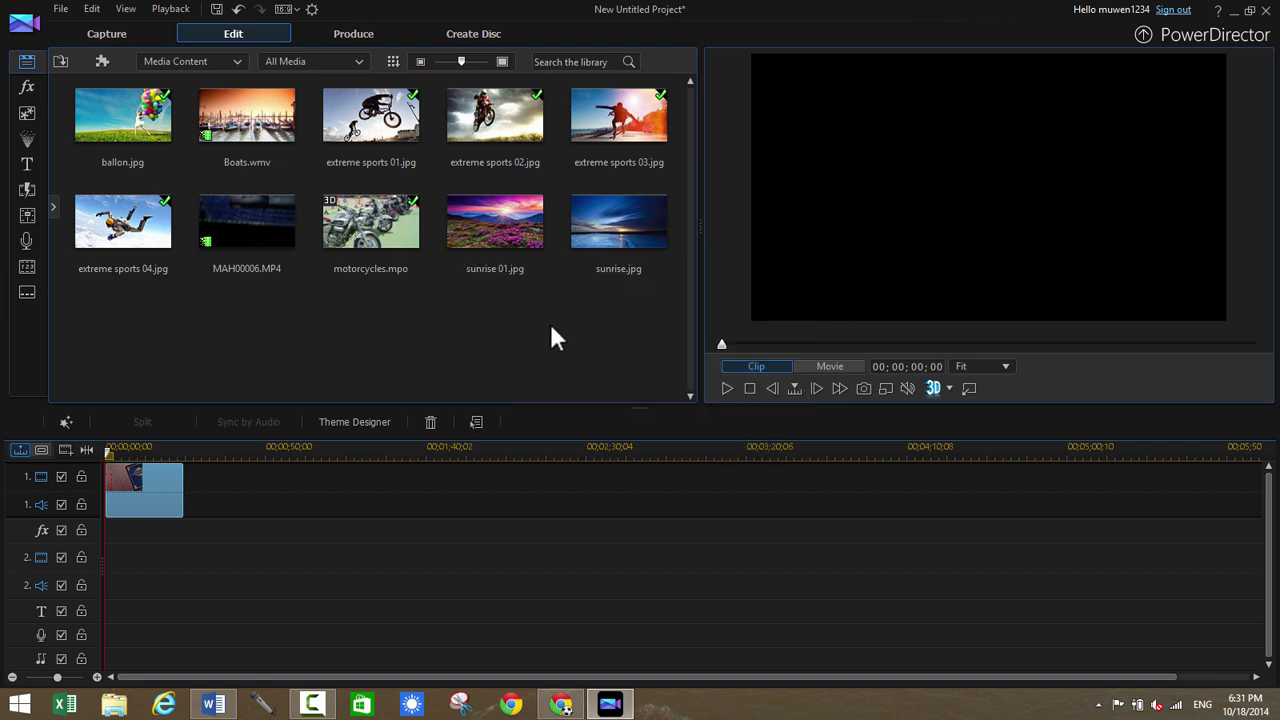
pyautogui.click(56, 10)
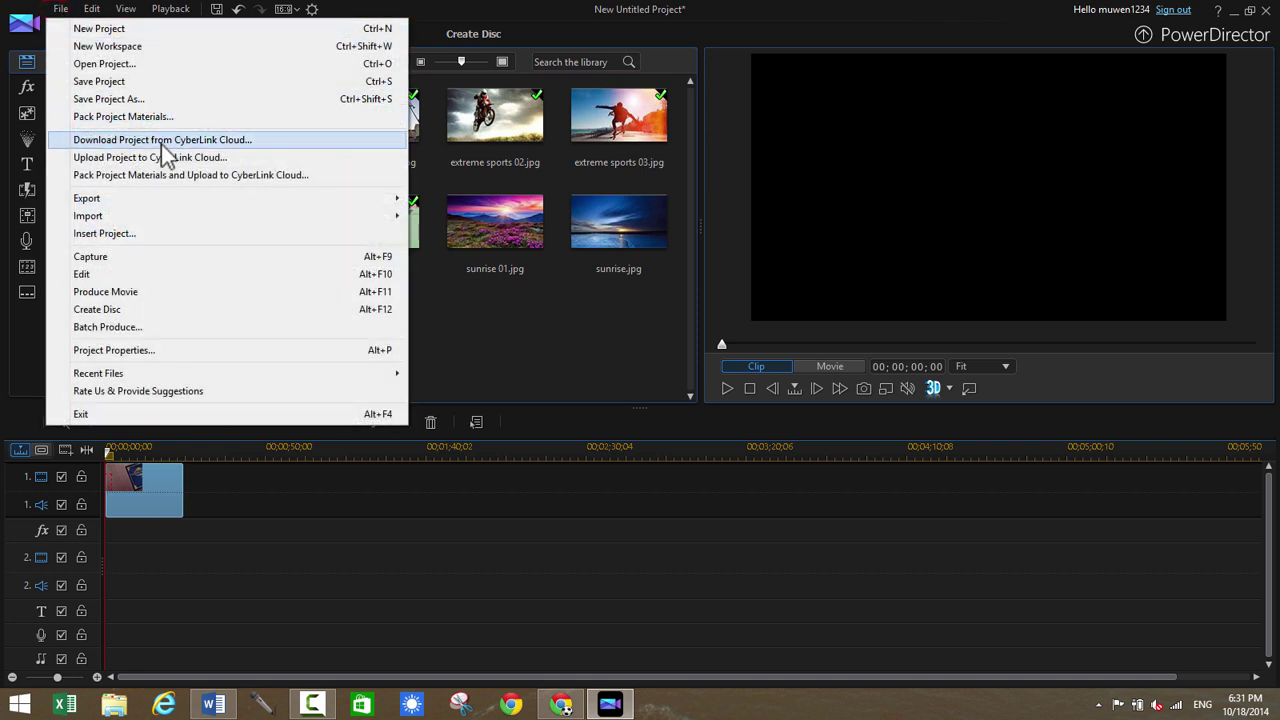
pyautogui.click(154, 146)
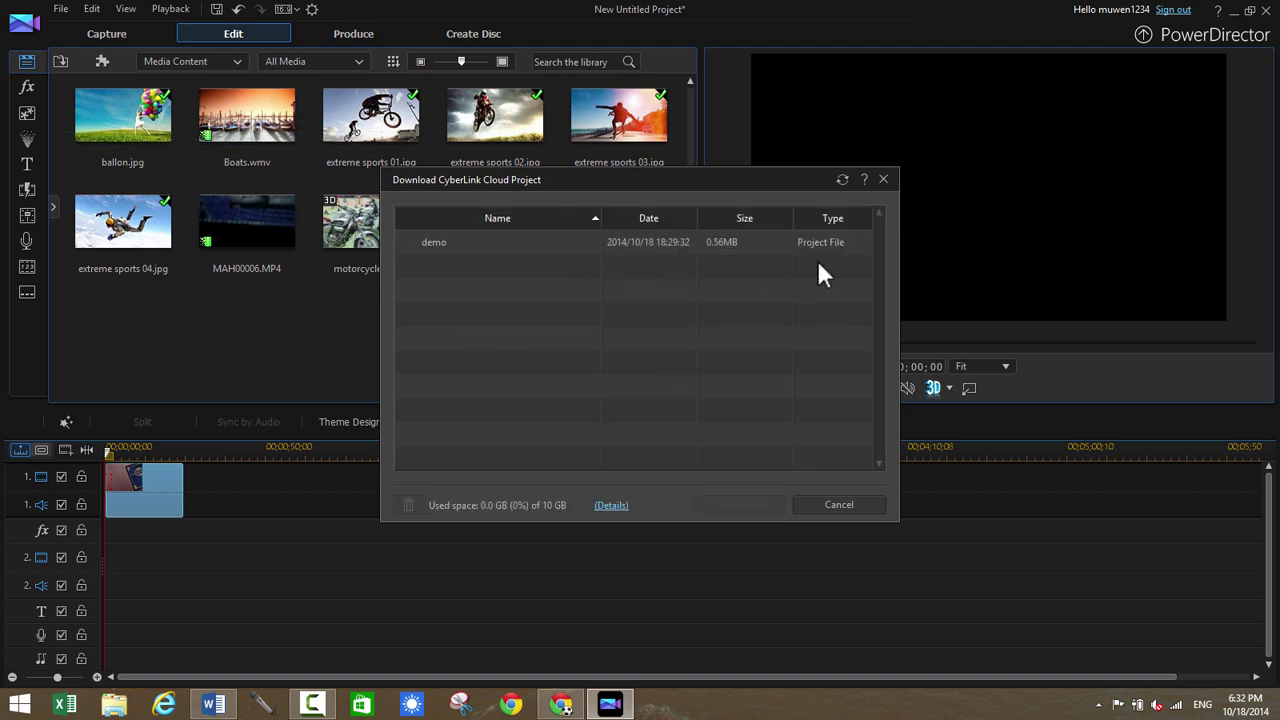
pyautogui.click(838, 506)
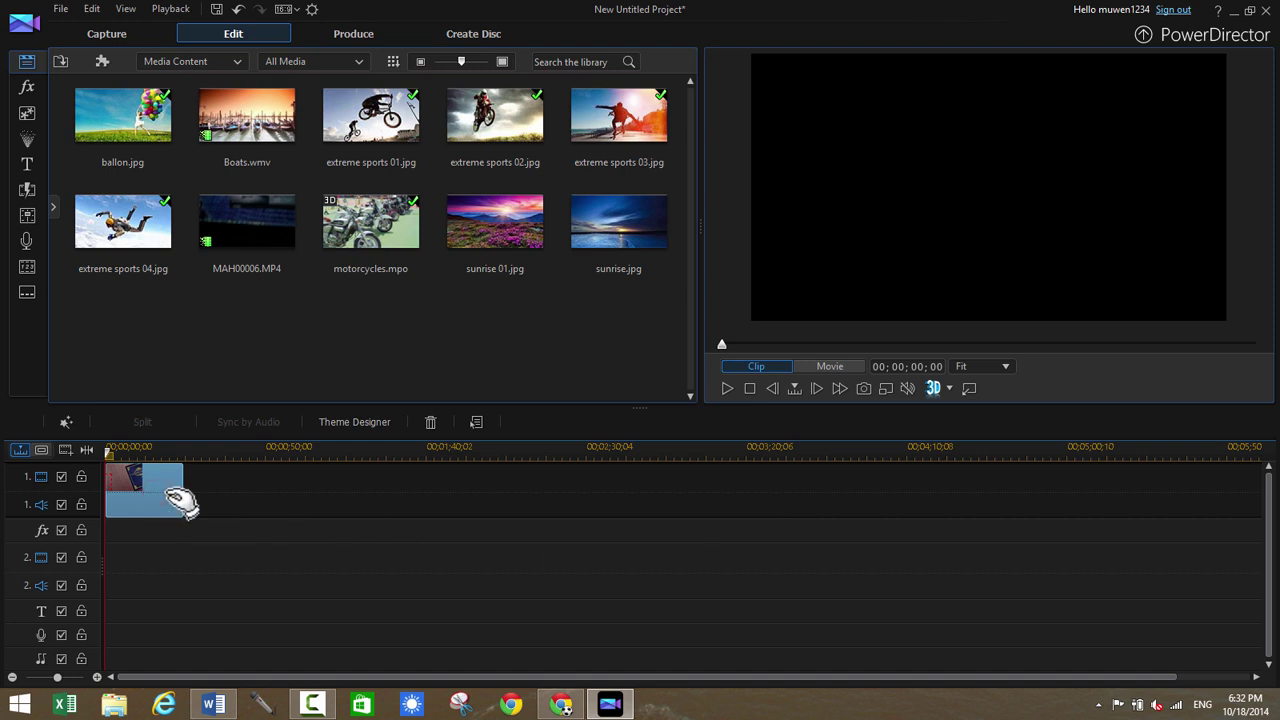
# Clear the timeline, add ballon.jpg then Boats.wmv to track 1, and butt Boats against the image
pyautogui.press('Delete')
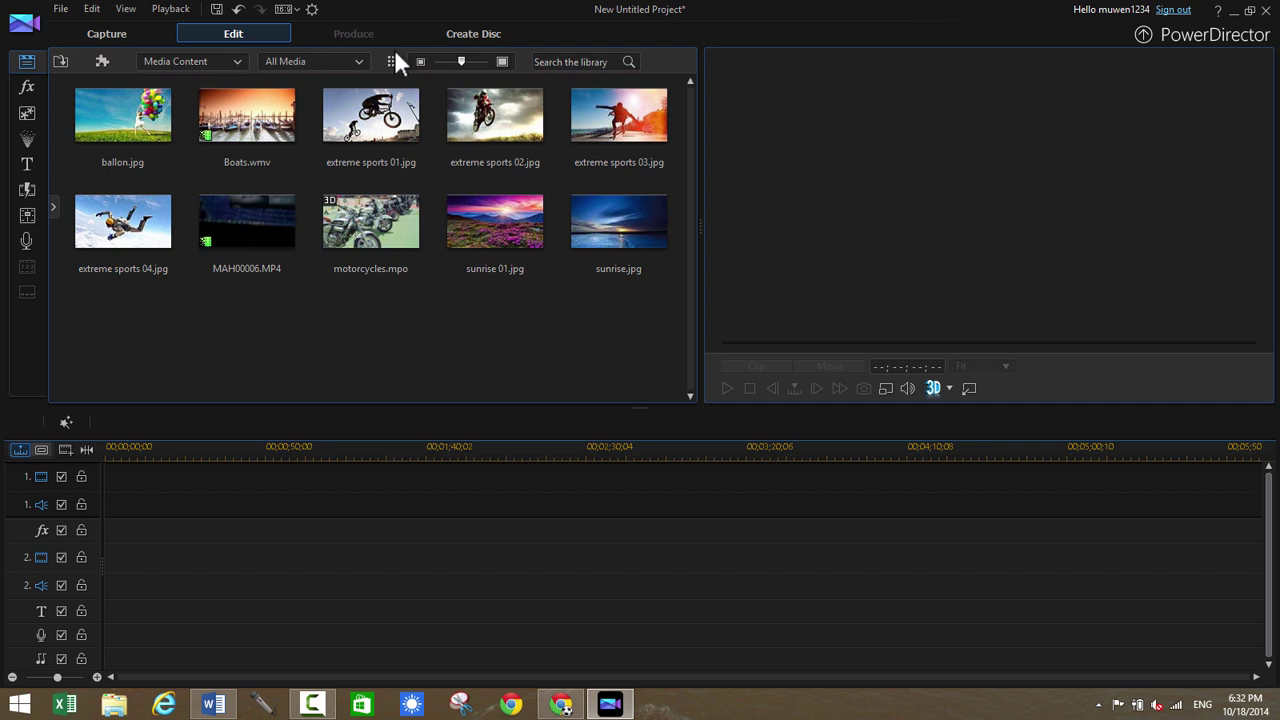
pyautogui.moveTo(150, 150); pyautogui.dragTo(138, 480)
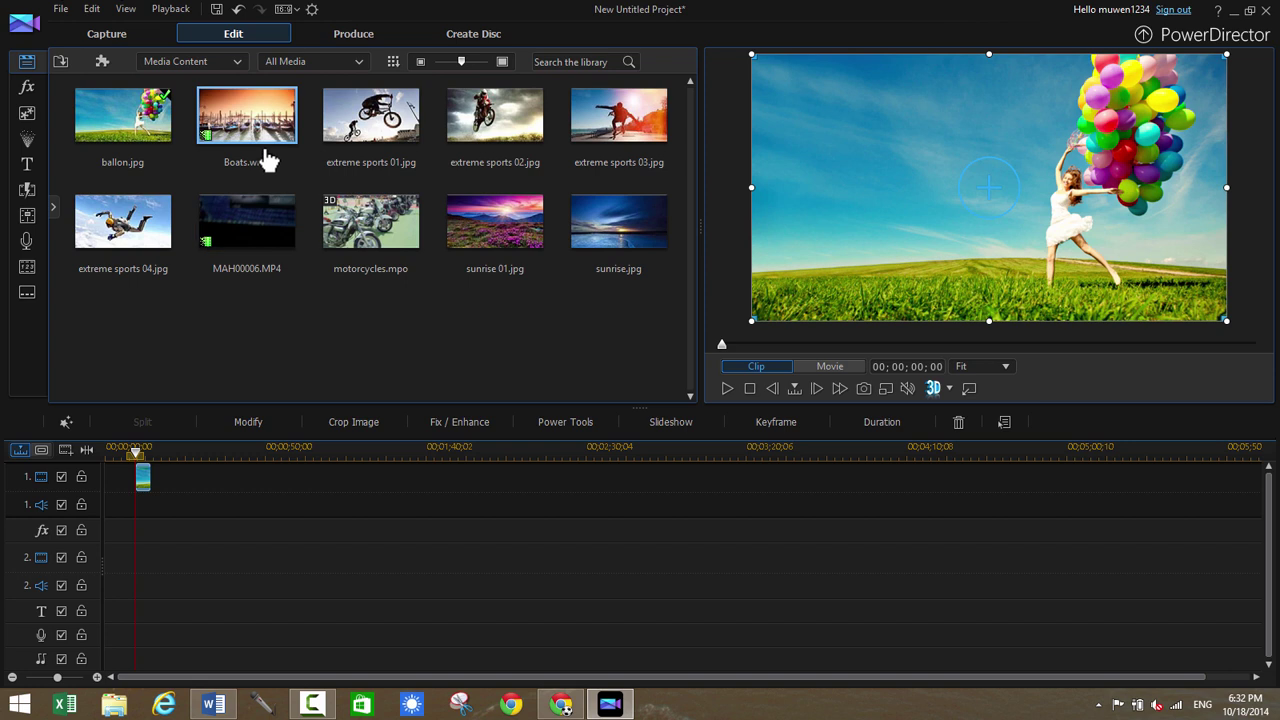
pyautogui.moveTo(267, 159); pyautogui.dragTo(196, 478)
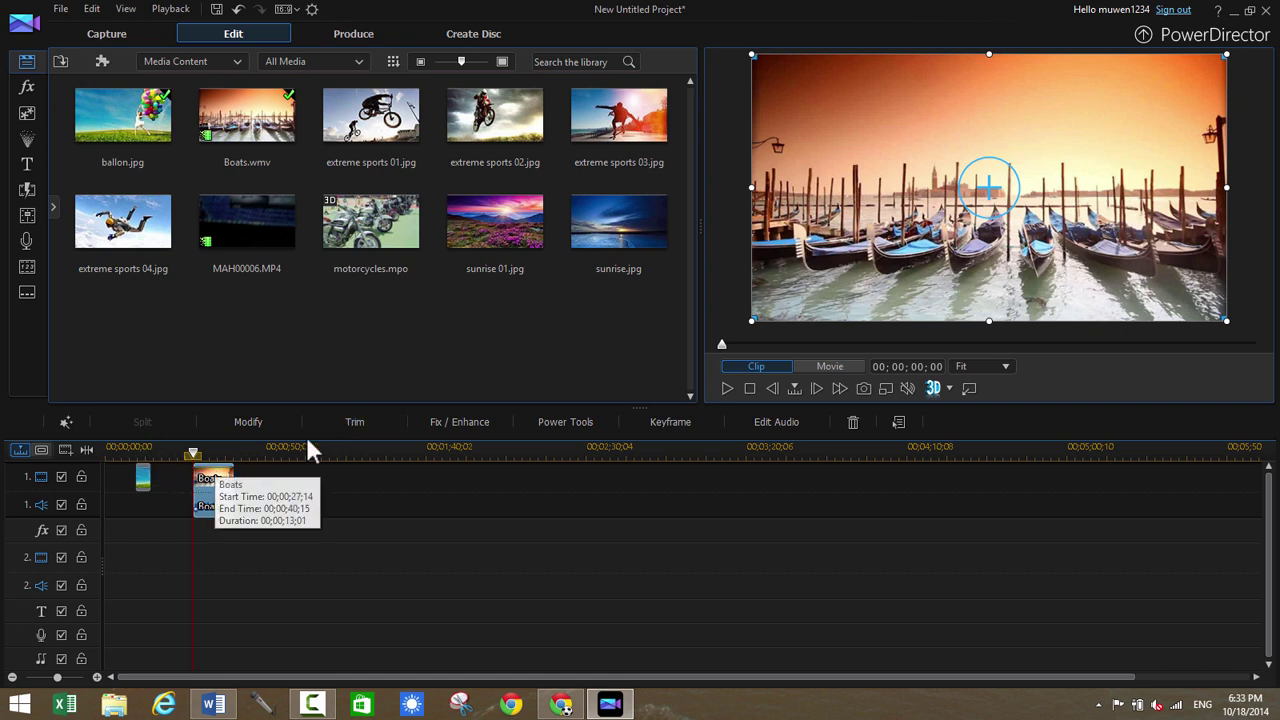
pyautogui.moveTo(229, 514); pyautogui.dragTo(136, 496)
# In Produce, choose H.265 HEVC output and keep the MP4 container
pyautogui.click(353, 34)
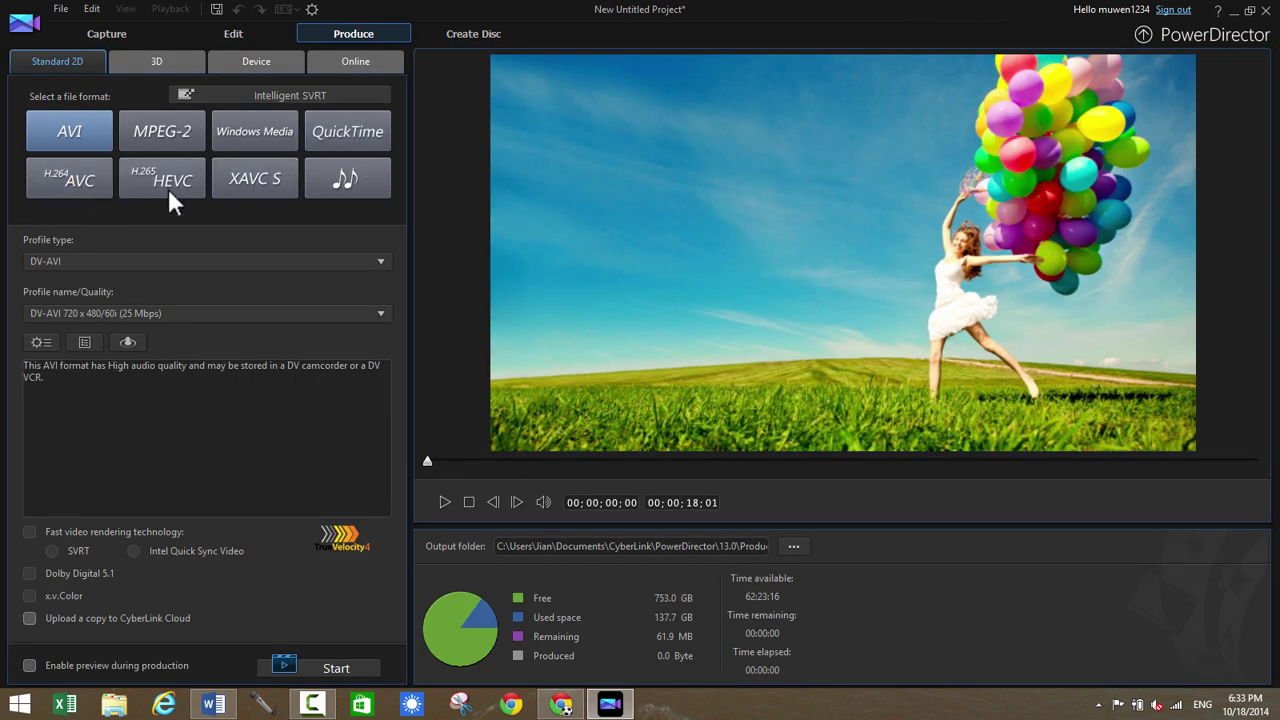
pyautogui.click(167, 187)
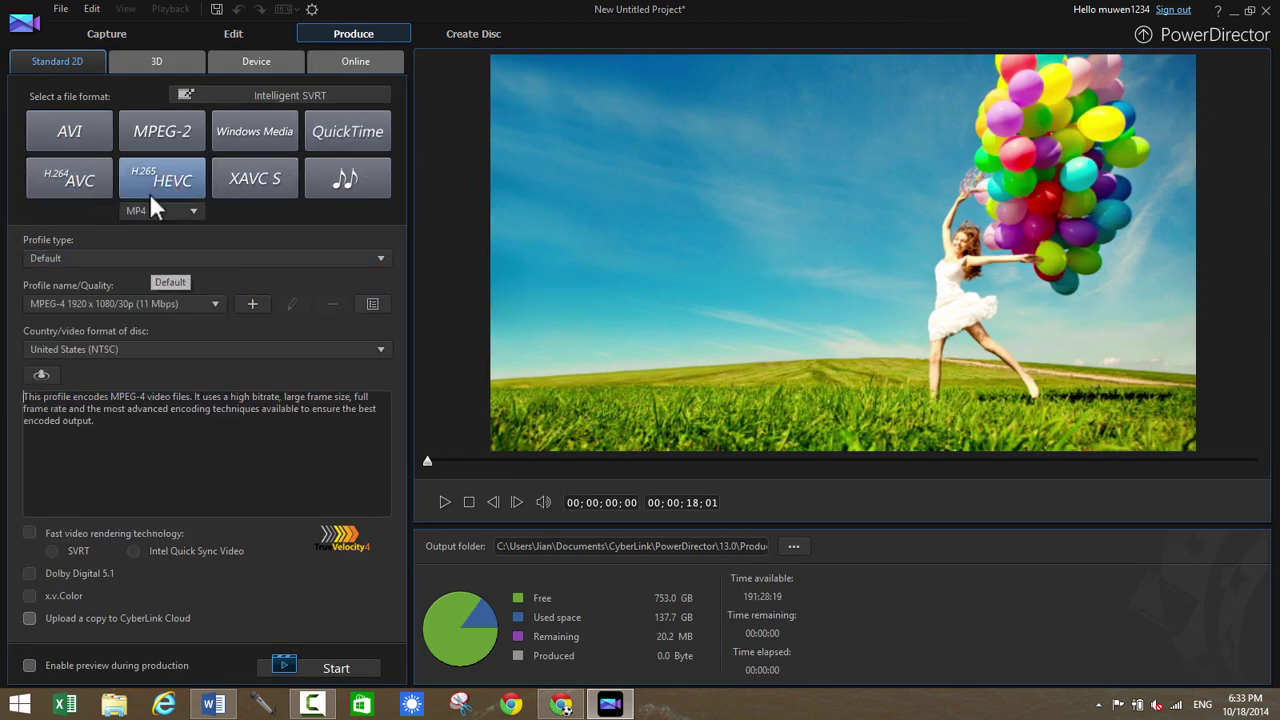
pyautogui.click(194, 210)
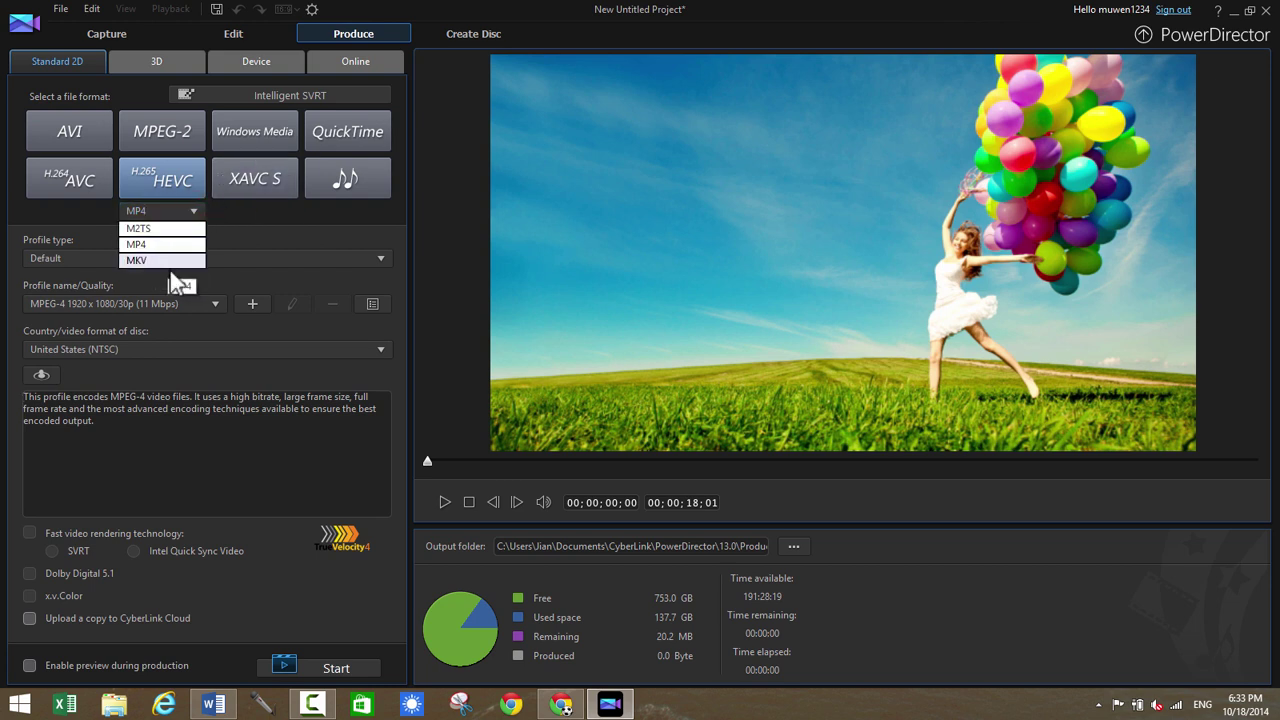
pyautogui.click(231, 229)
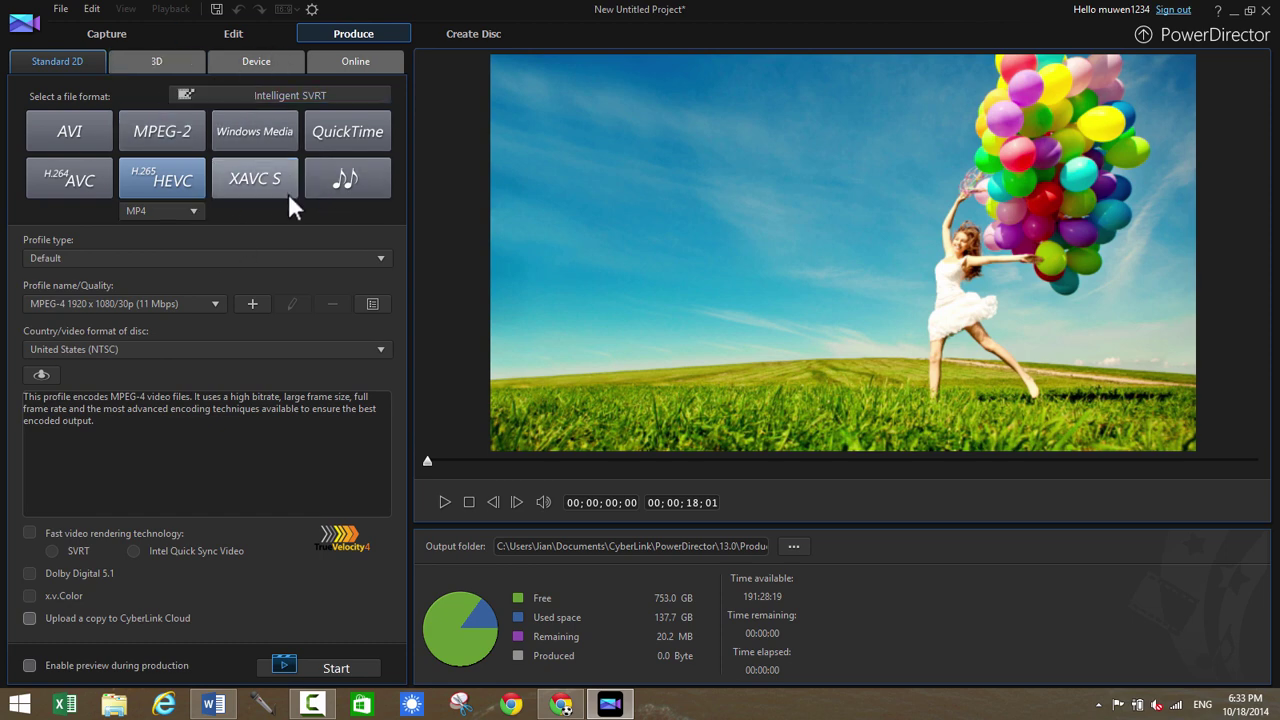
# Go back to the Edit room from Produce
pyautogui.click(255, 27)
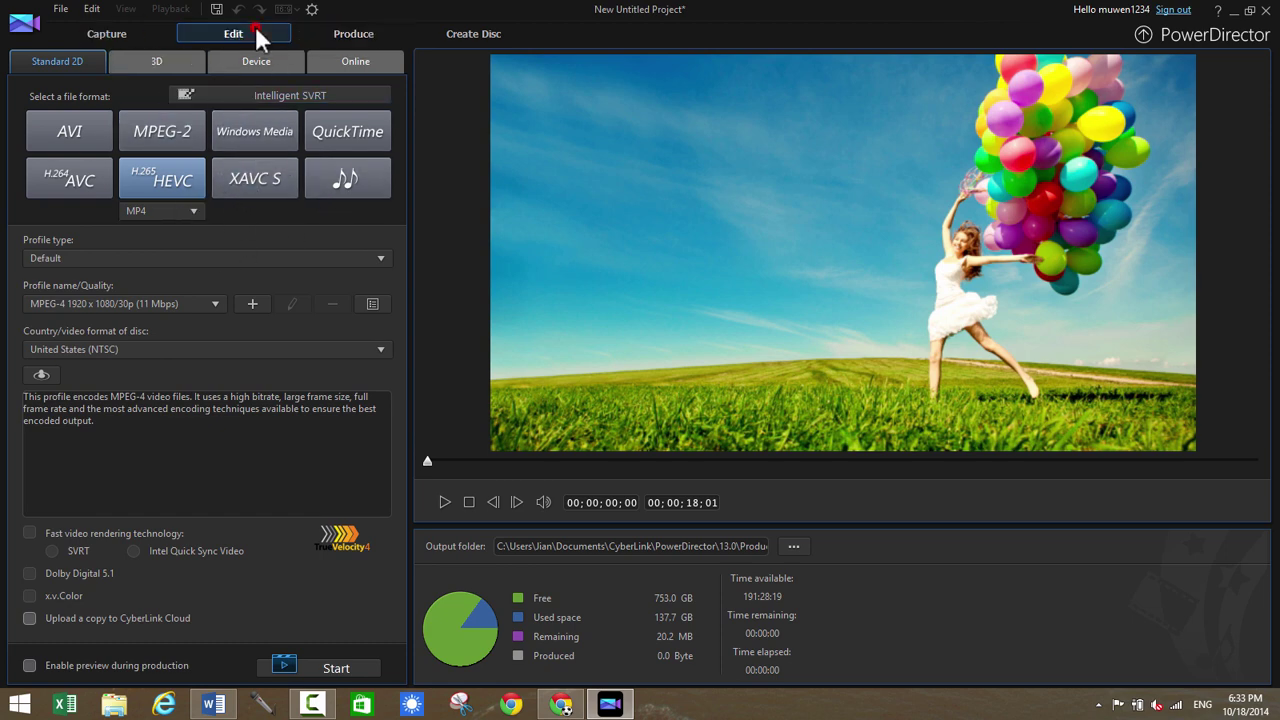